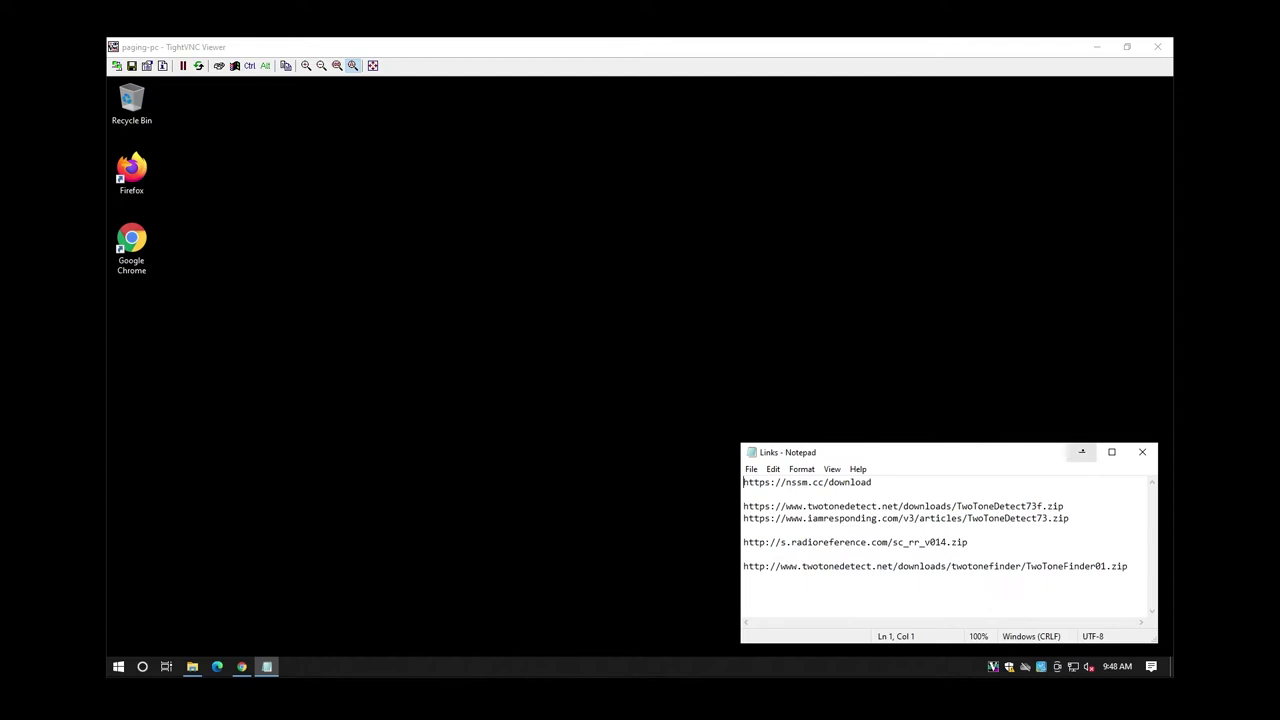
Download the nssm 2.24 zip from the nssm.cc download page.
click(1081, 453)
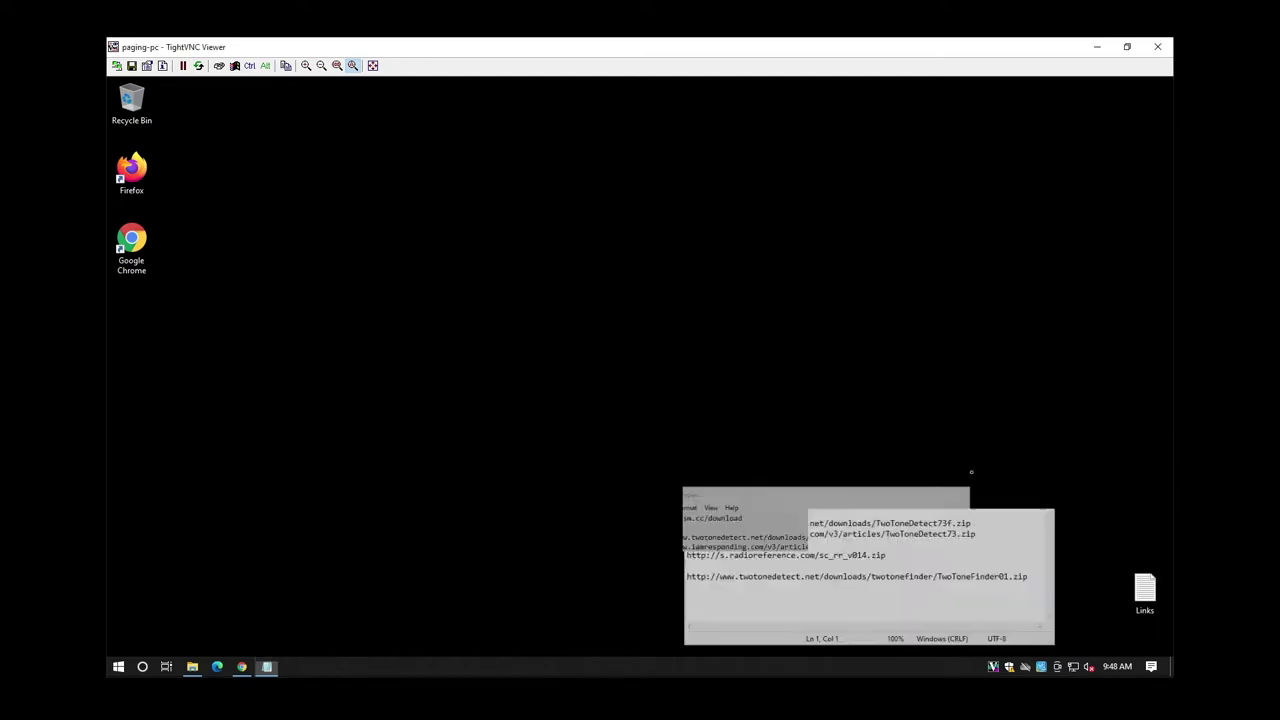
click(241, 667)
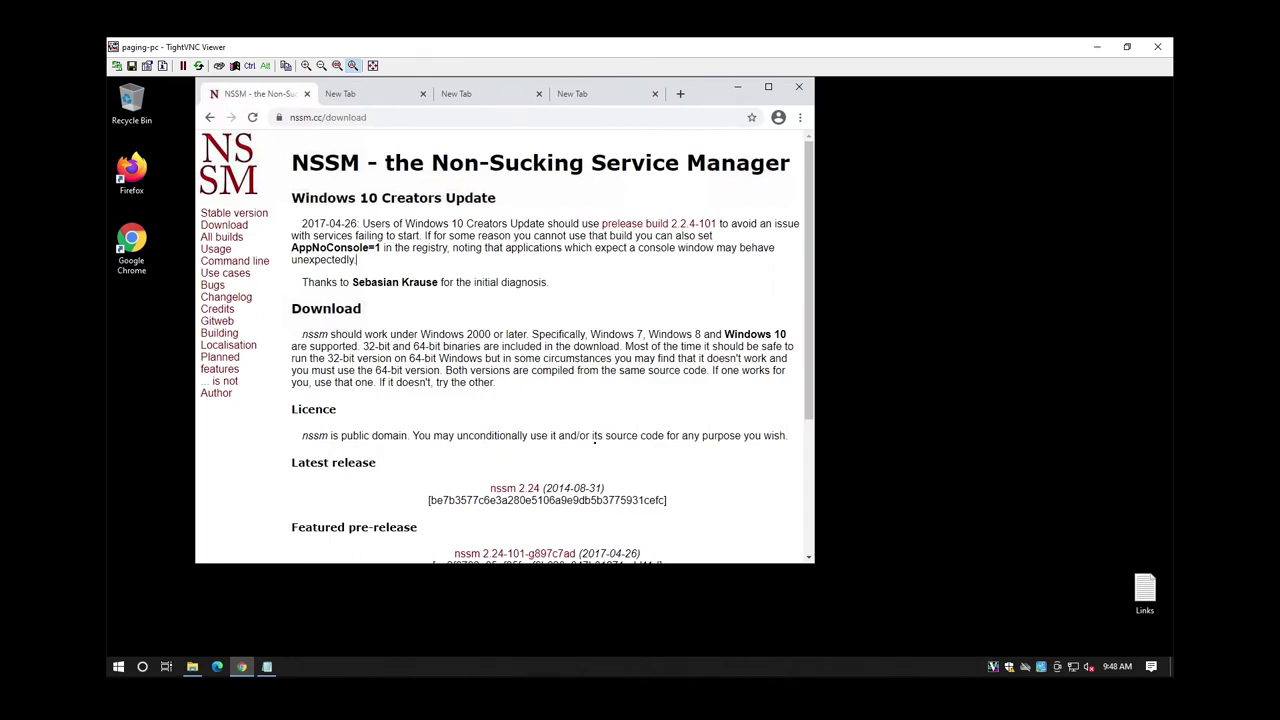
click(521, 489)
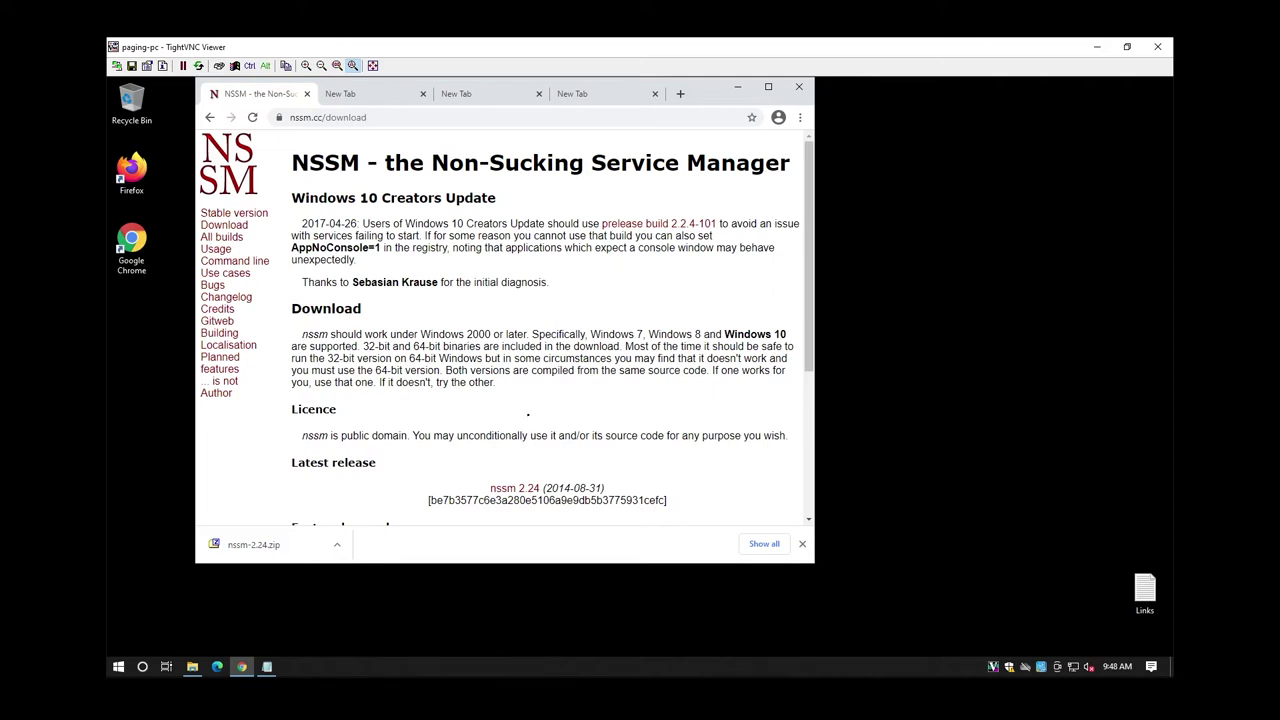
Download TwoToneFinder01.zip, TwoToneDetect73f.zip and sc_rr_v014.zip from their links in new tabs.
click(374, 97)
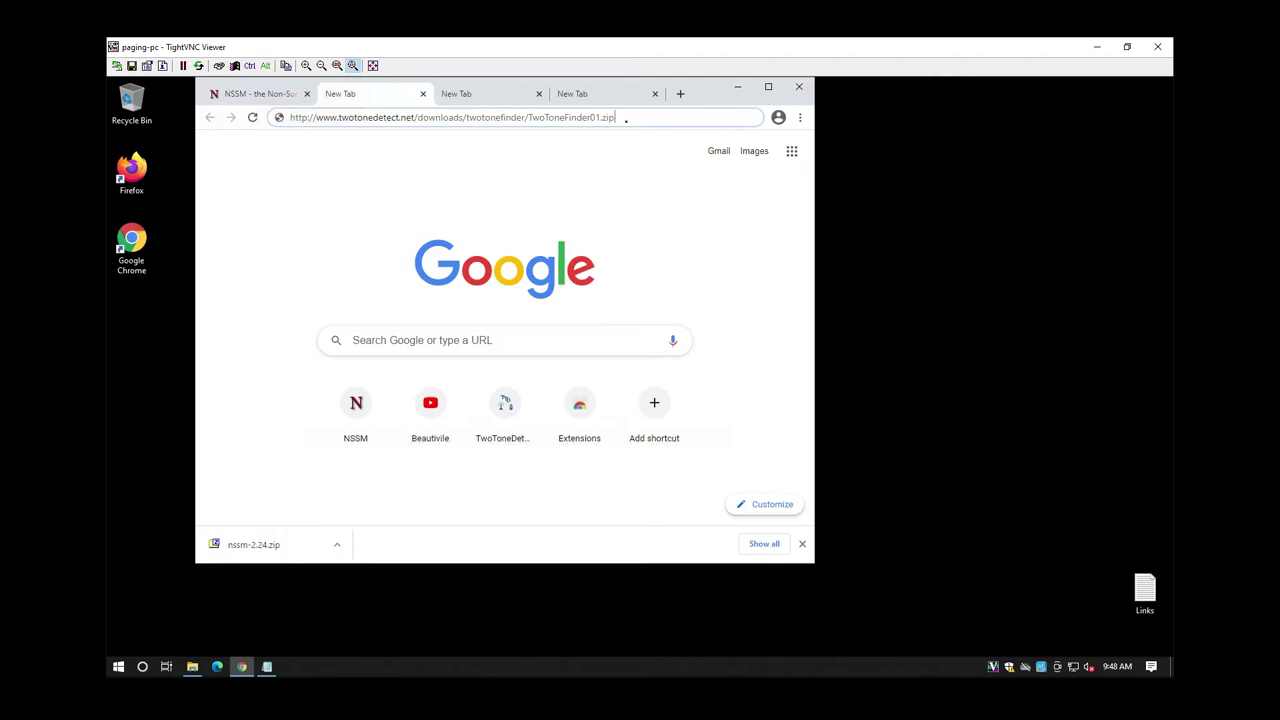
key(Return)
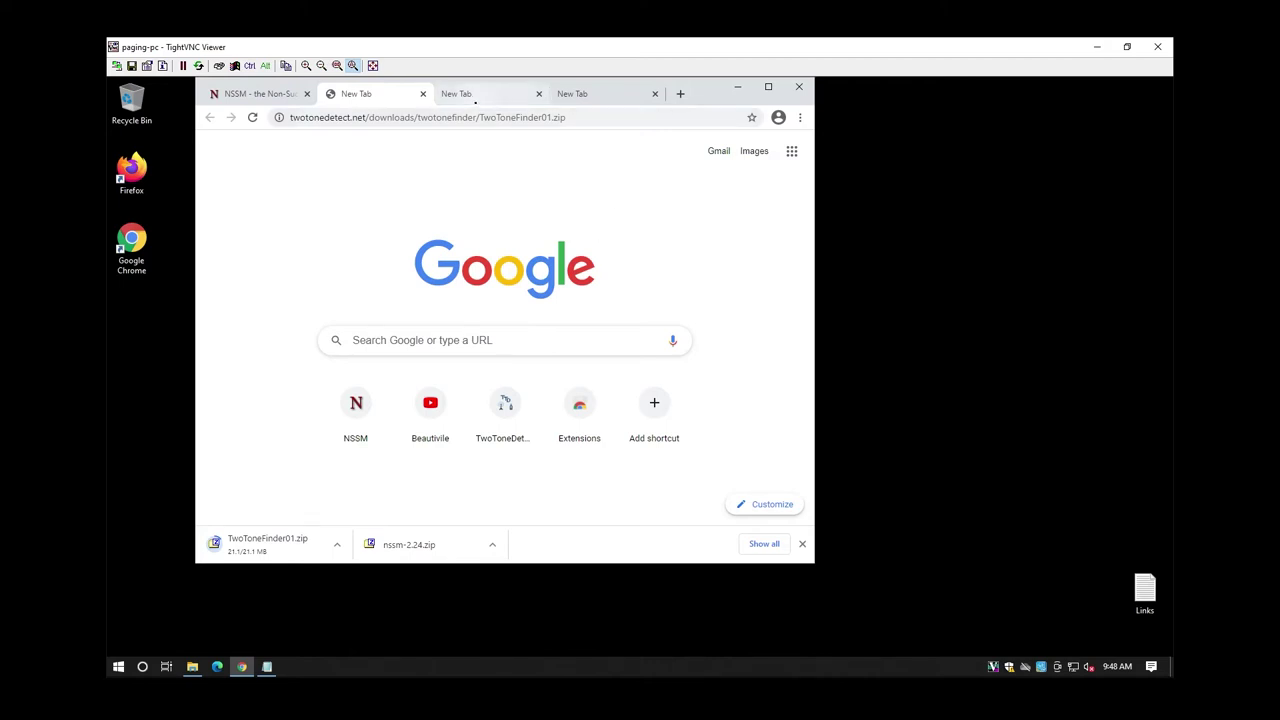
click(472, 94)
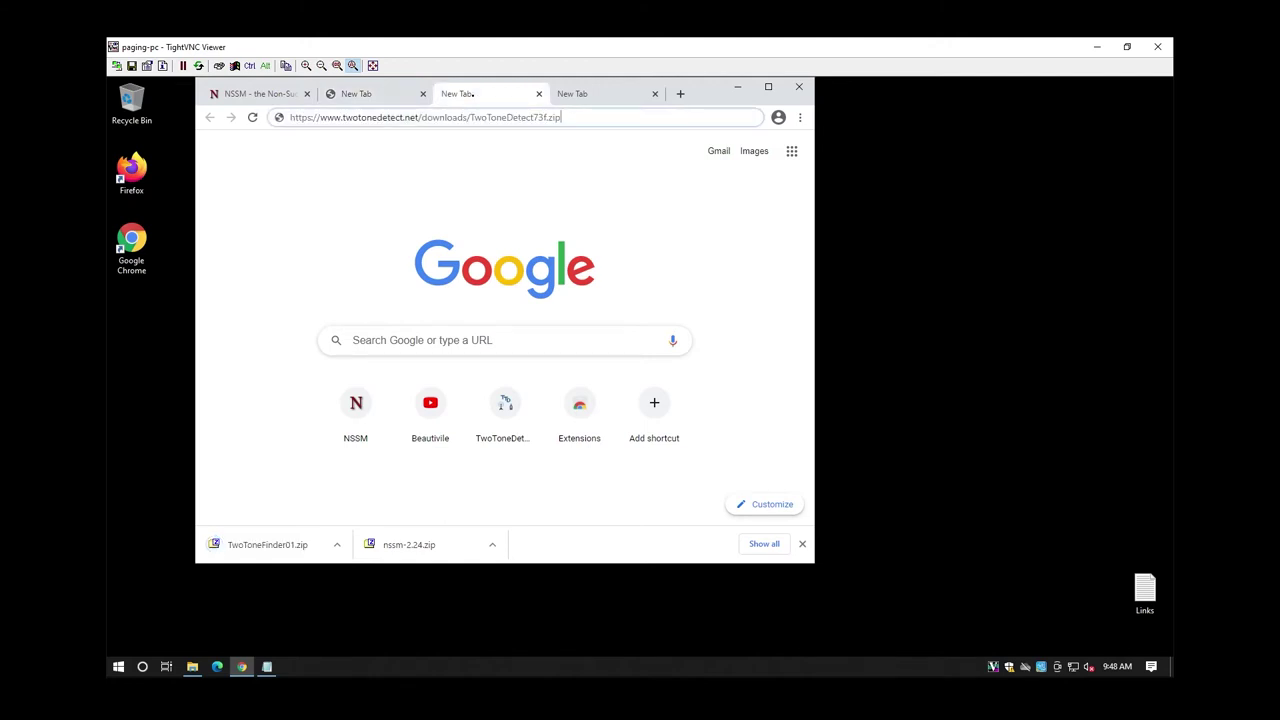
key(Return)
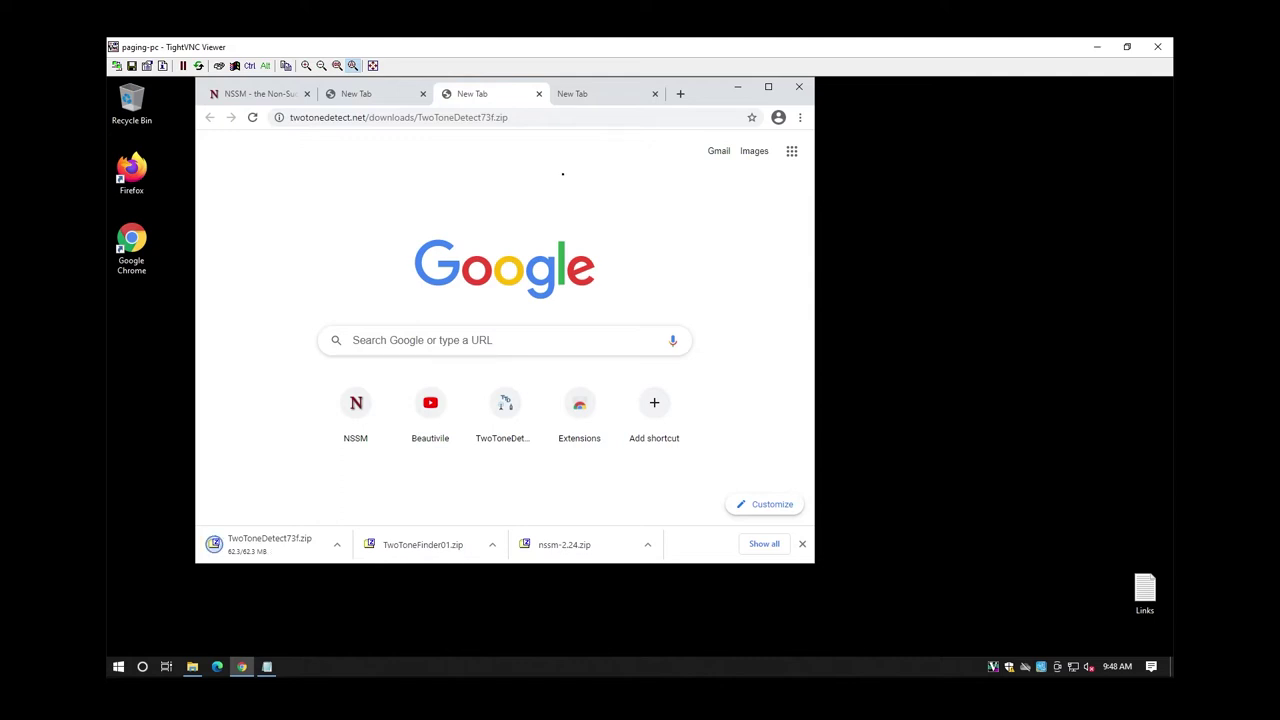
click(578, 93)
text(http://s.radioreference.com/sc_rr_v014.zip)
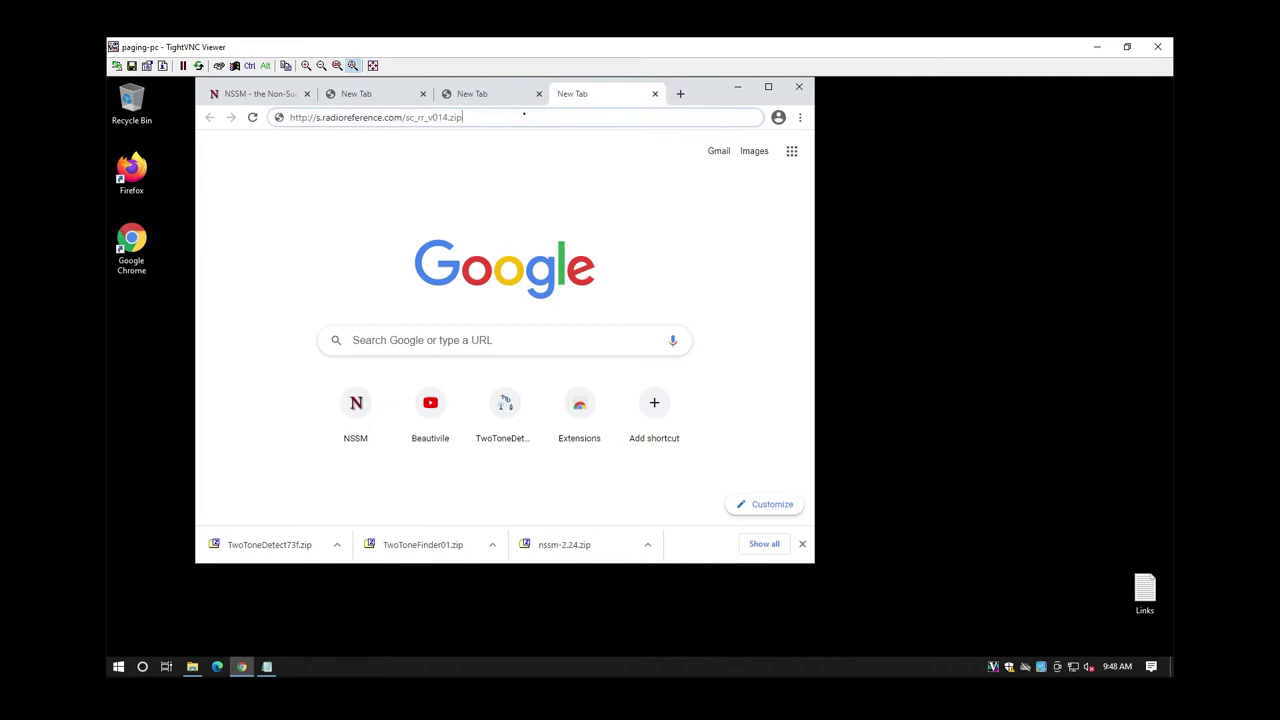
key(Return)
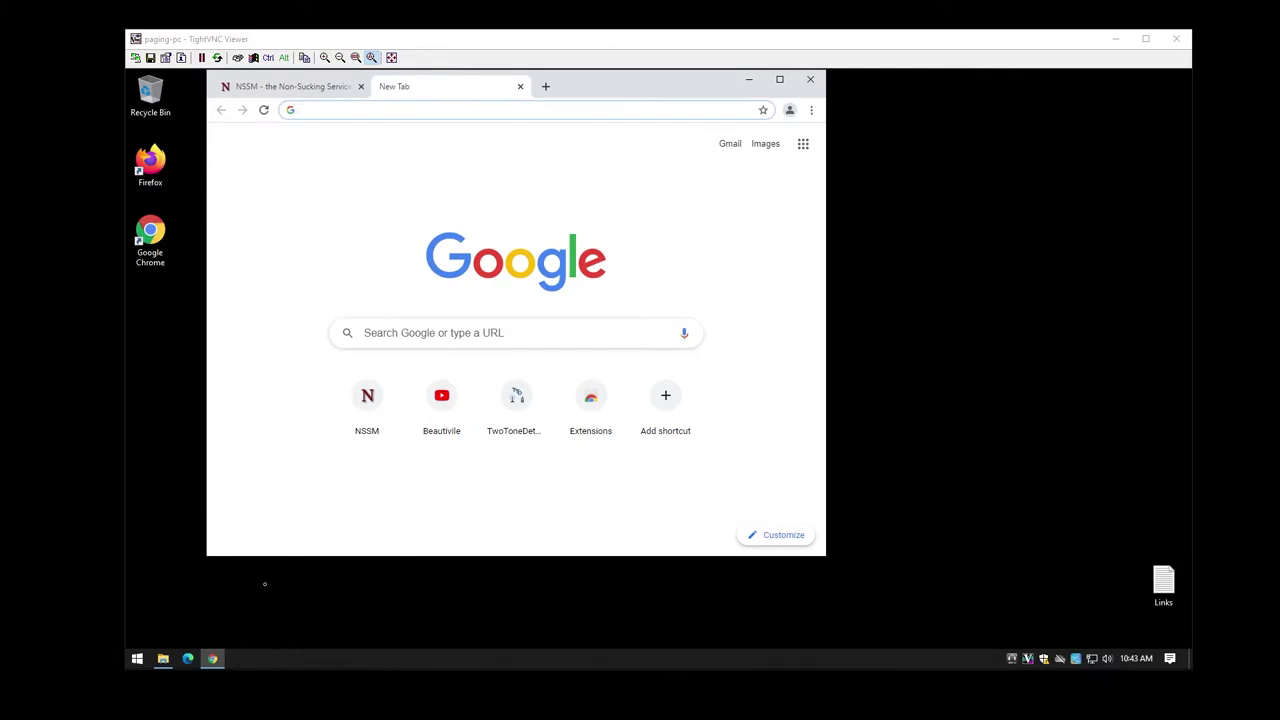
Extract TwoToneFinder01.zip into Downloads with 7-Zip.
click(264, 583)
click(163, 658)
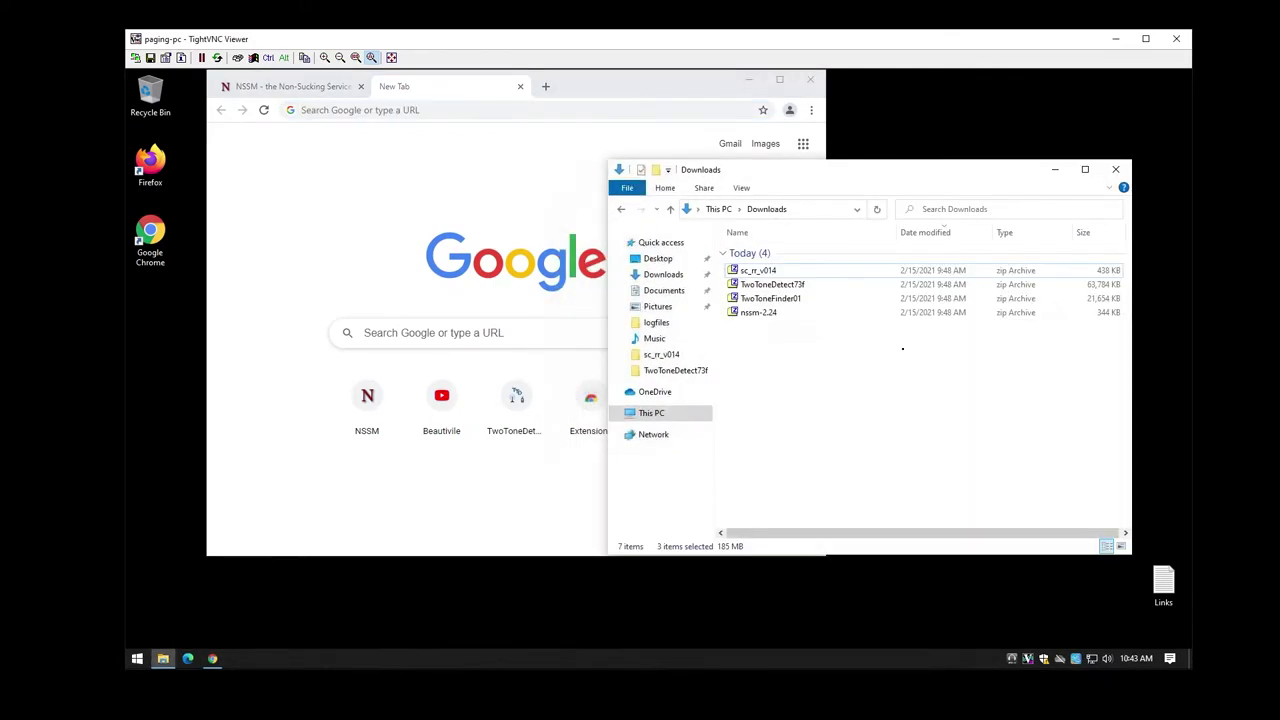
click(742, 299)
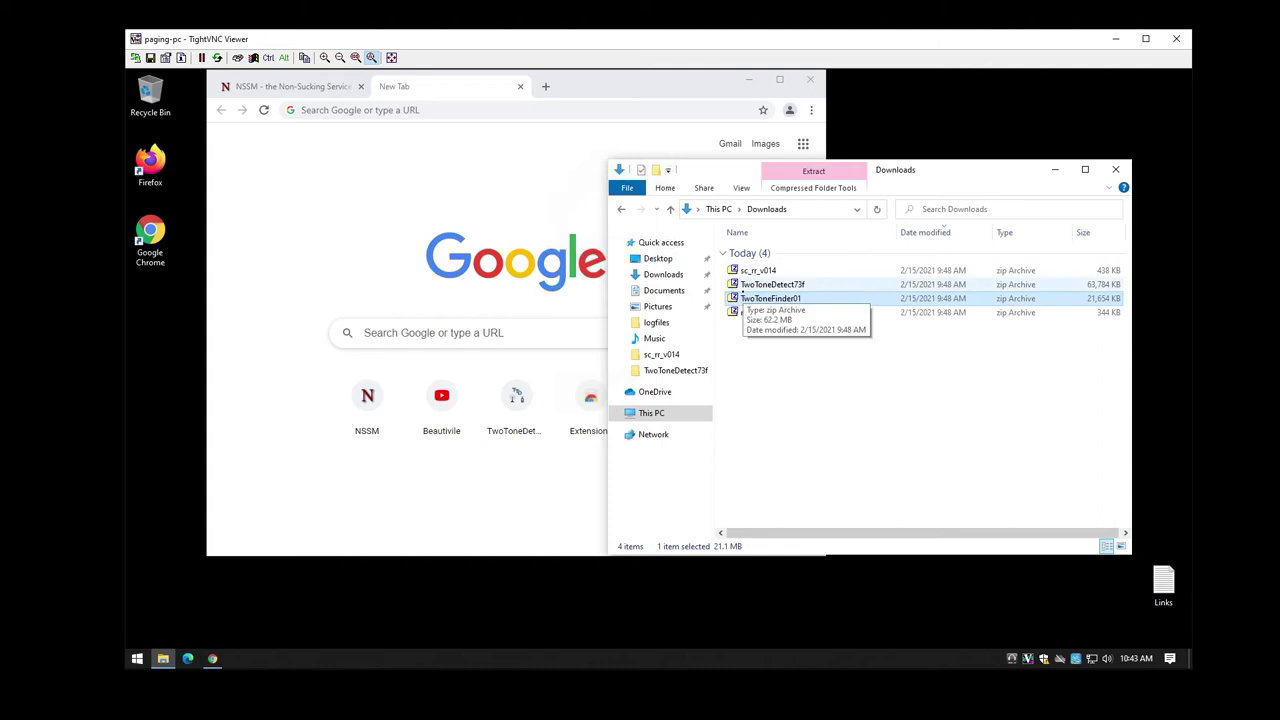
right_click(752, 300)
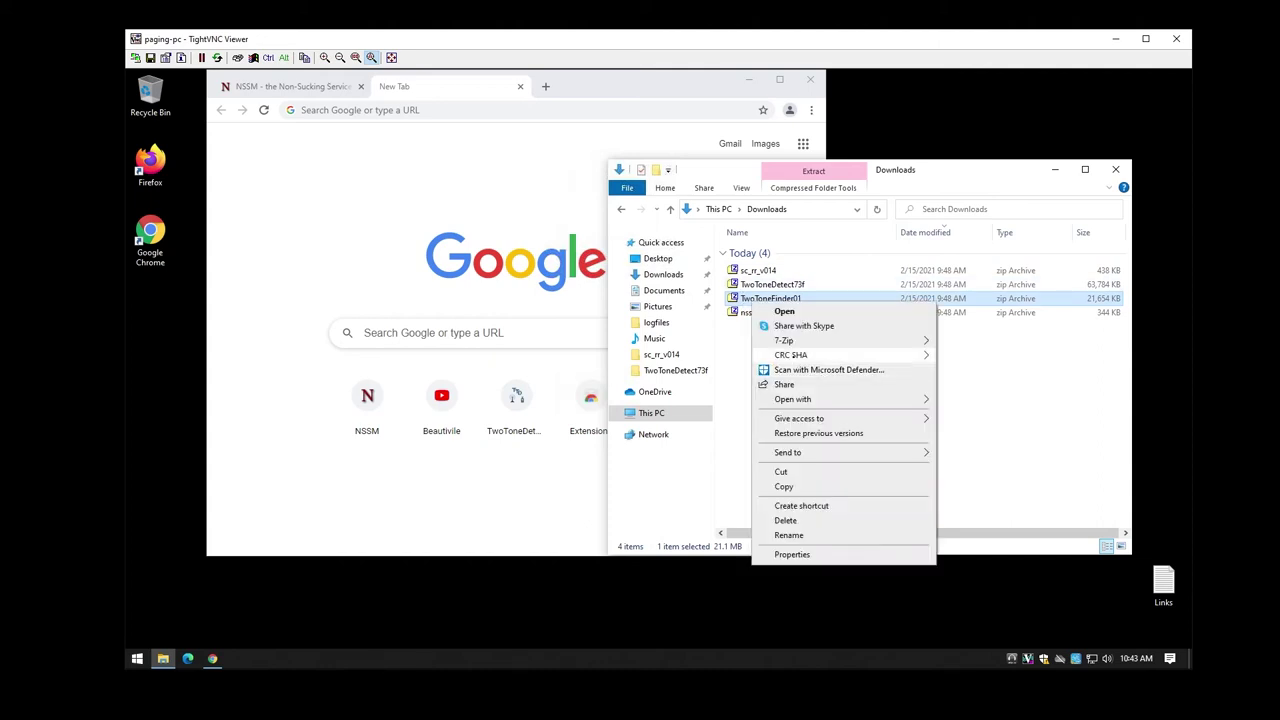
mouse_move(800, 341)
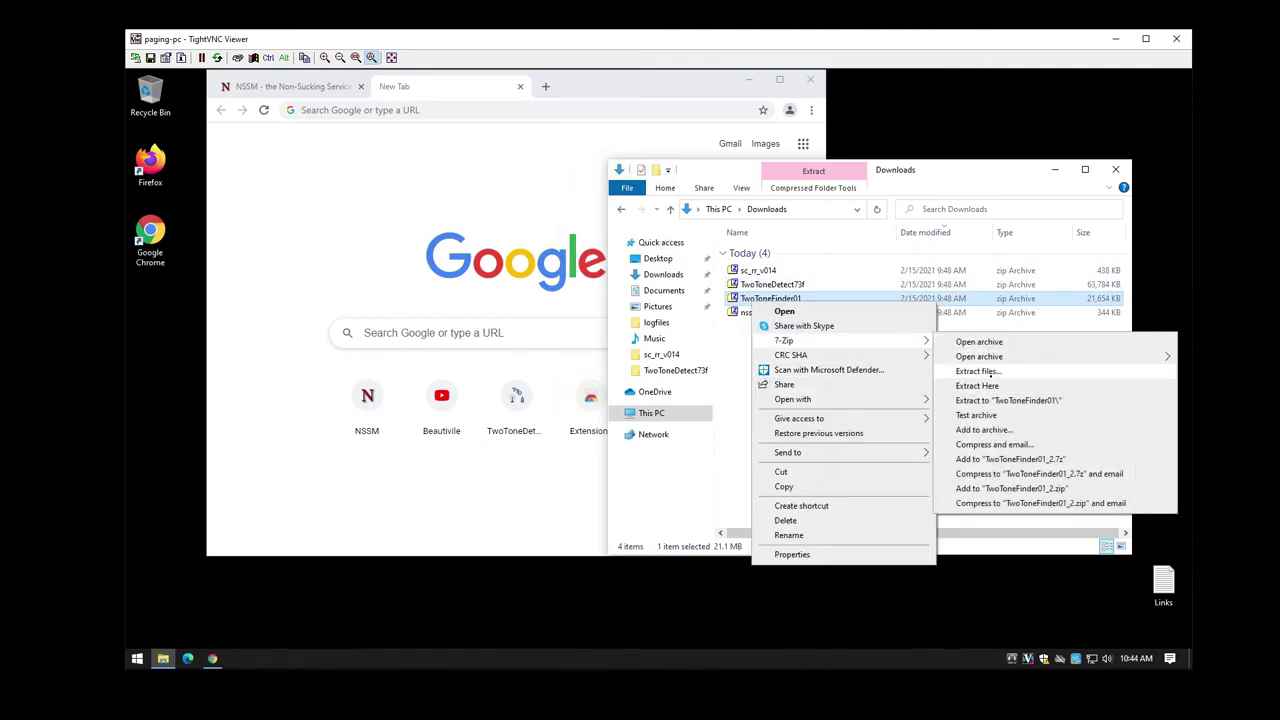
click(978, 371)
click(673, 446)
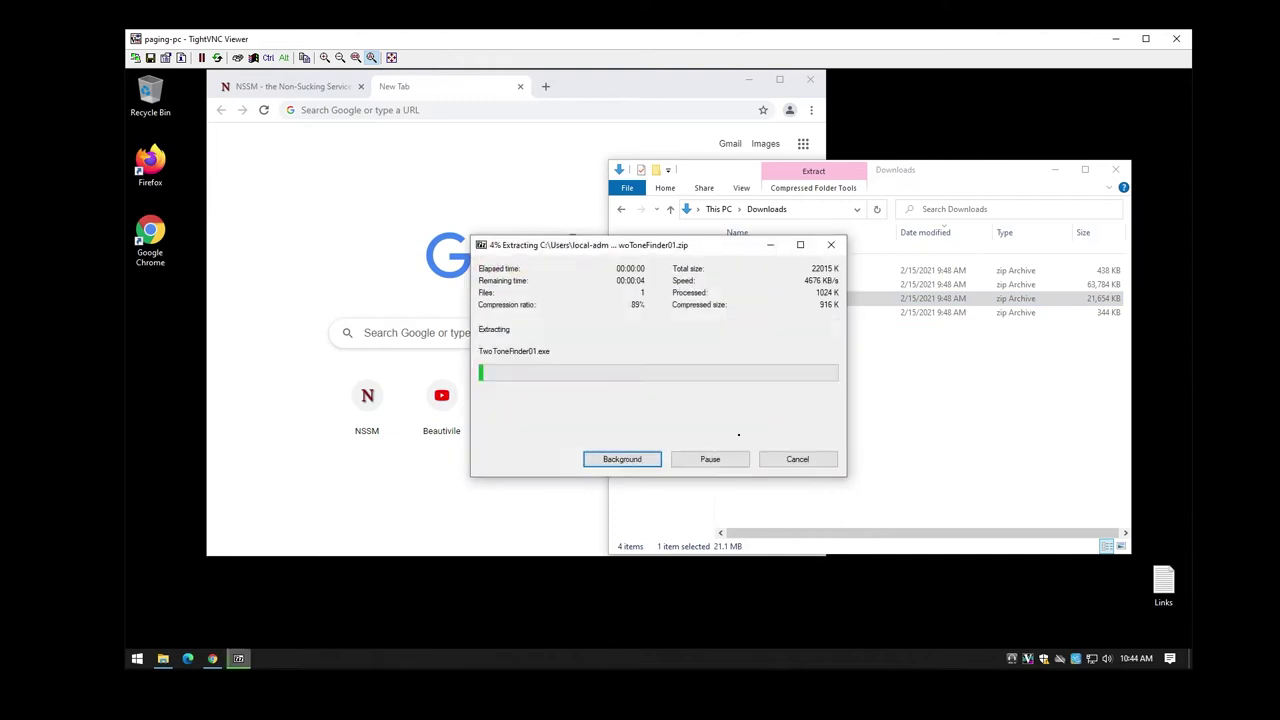
Run TwoToneFinder01_debug from the extracted TwoToneFinder01 folder.
double_click(770, 326)
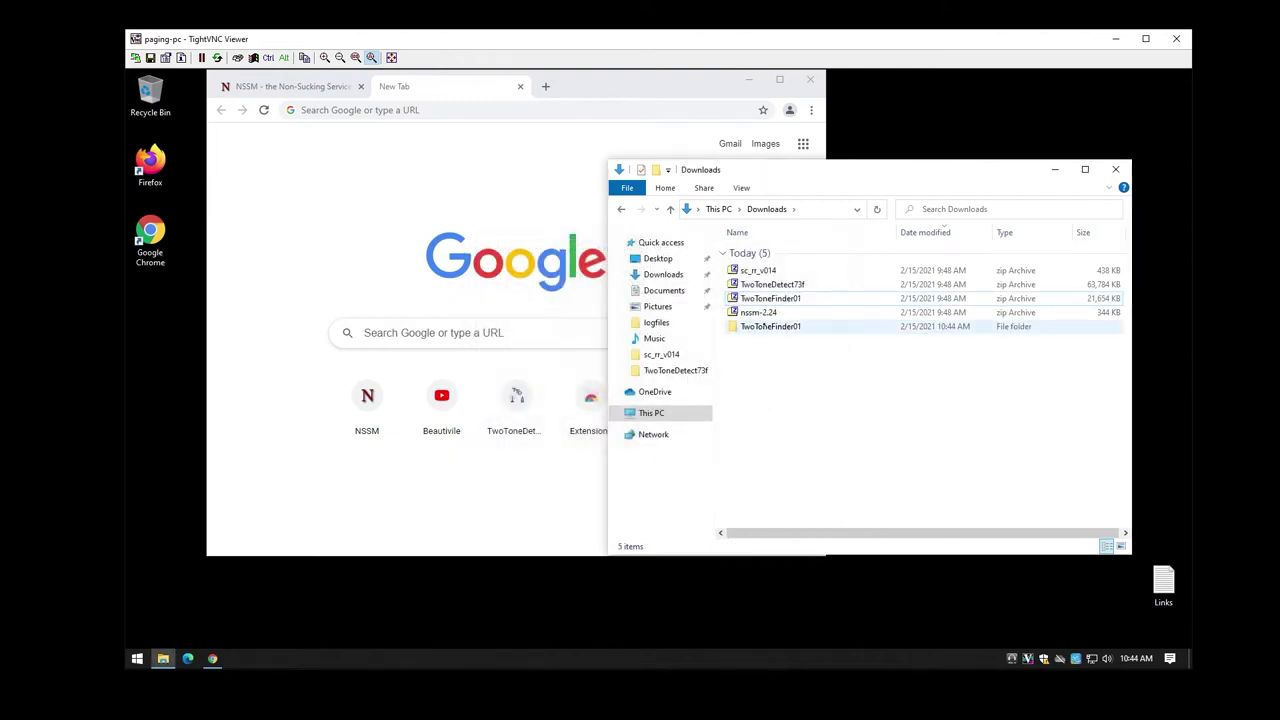
click(760, 322)
double_click(741, 322)
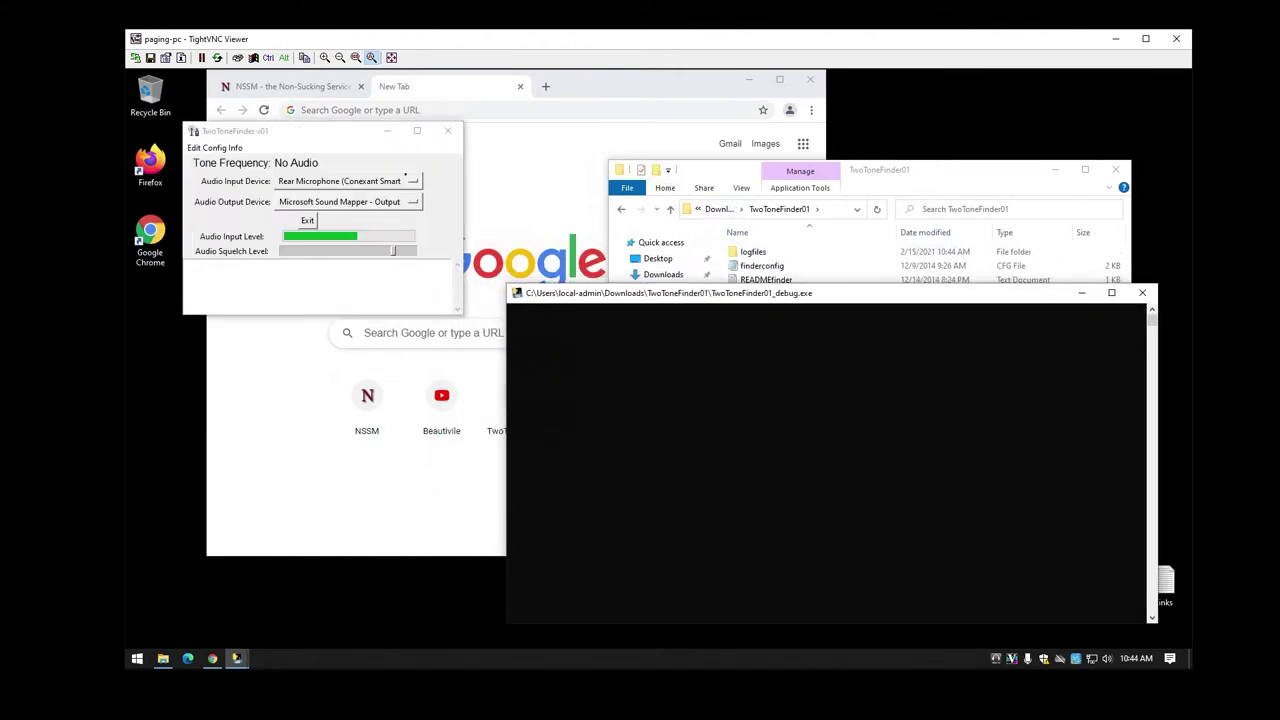
Keep Rear Microphone as input and lower the squelch until the console logs 586.0 tones.
click(420, 181)
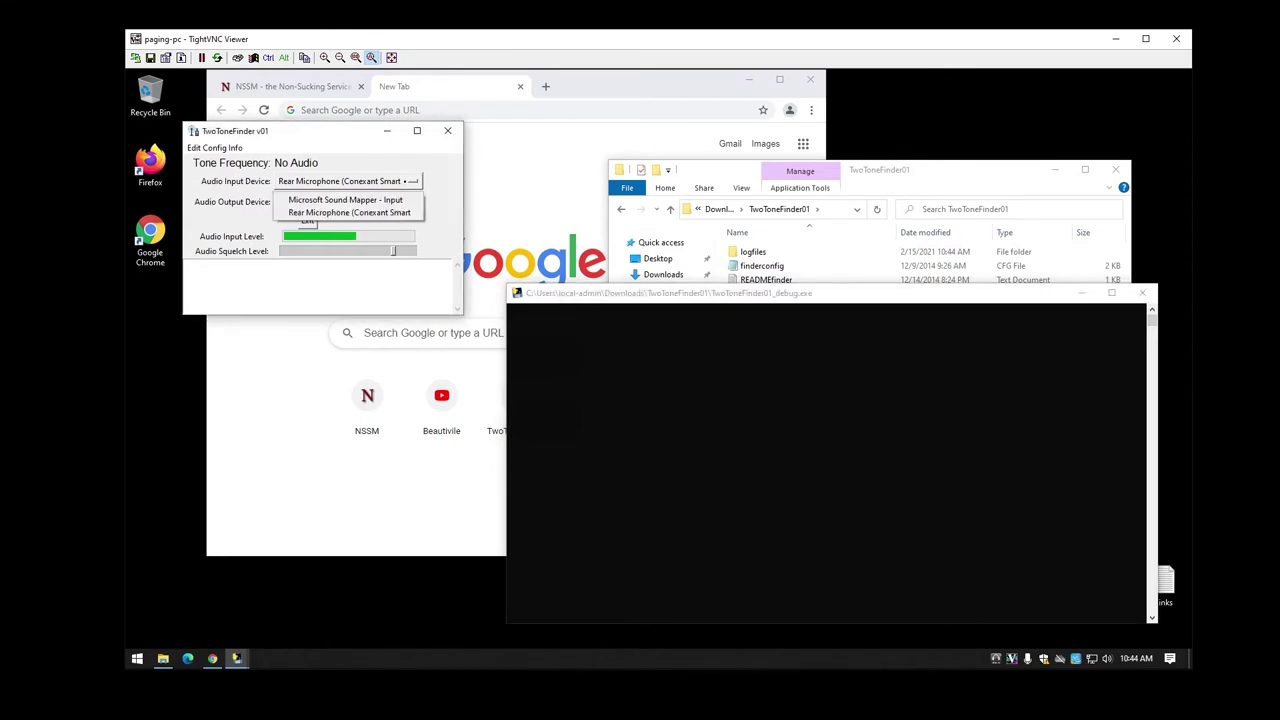
click(437, 158)
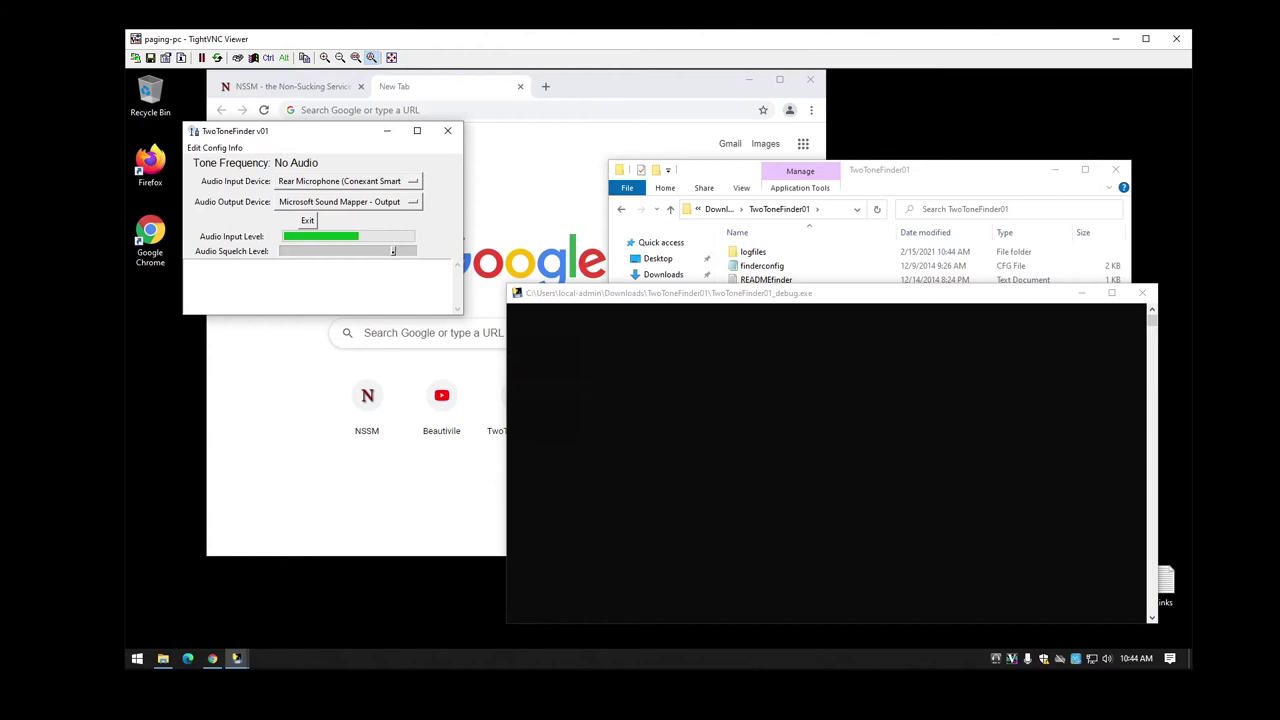
drag(383, 253, 366, 252)
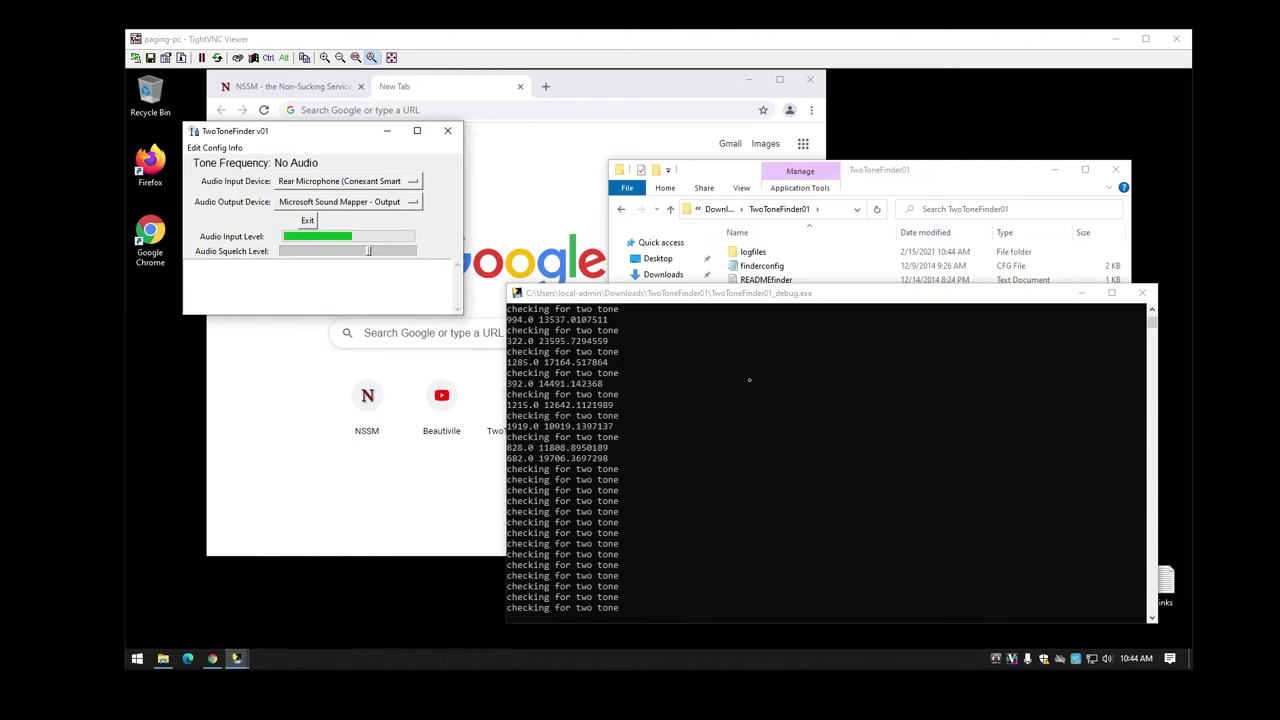
click(517, 294)
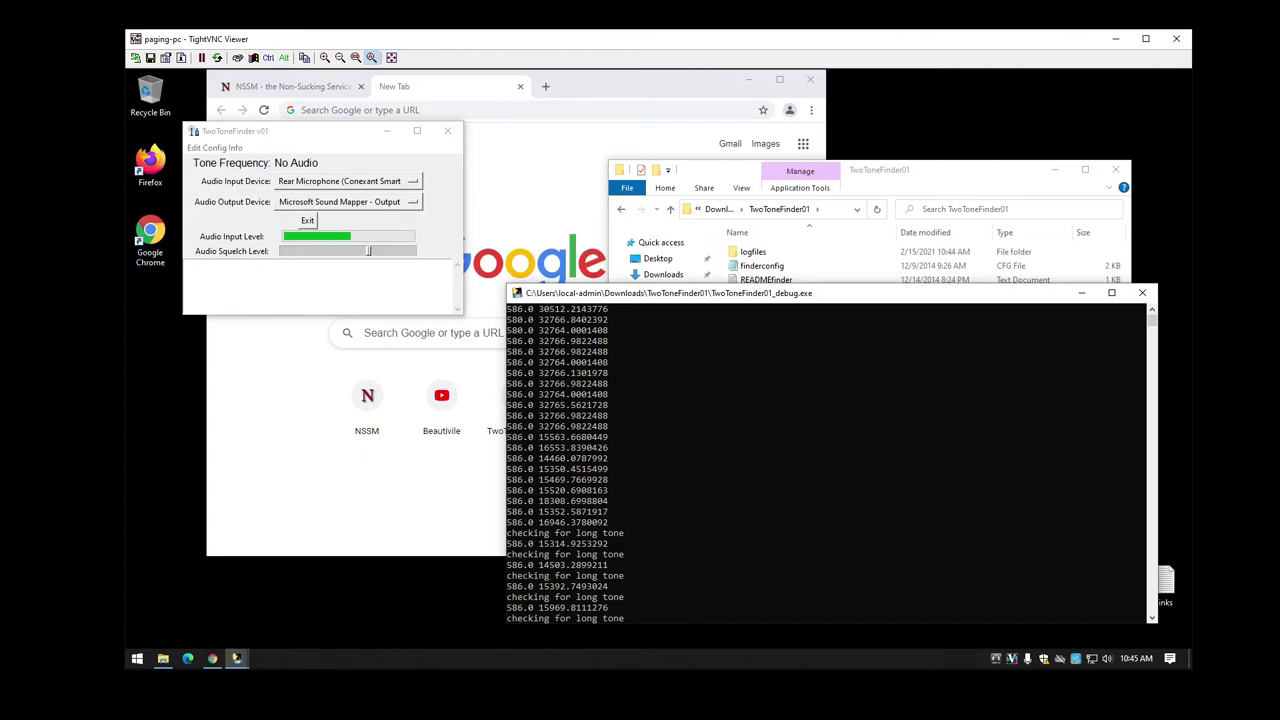
Close TwoToneFinder and extract the nssm-2.24 zip into Downloads with 7-Zip.
click(1142, 293)
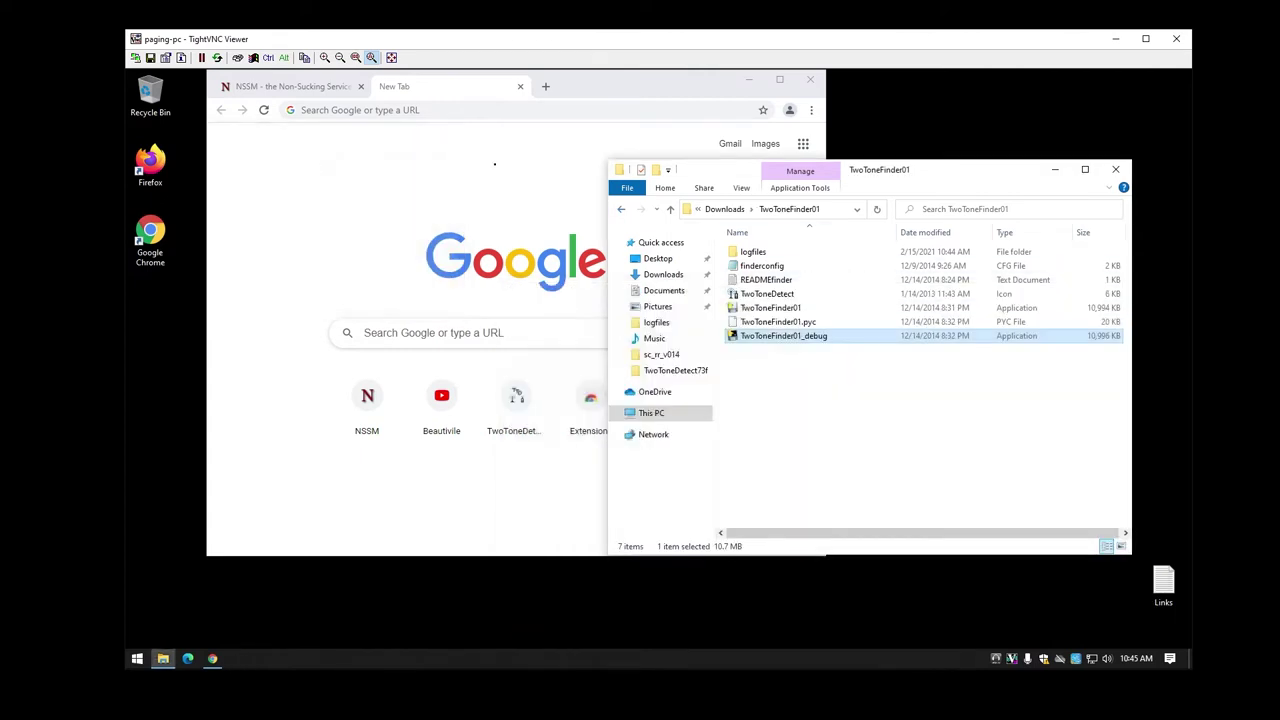
click(958, 368)
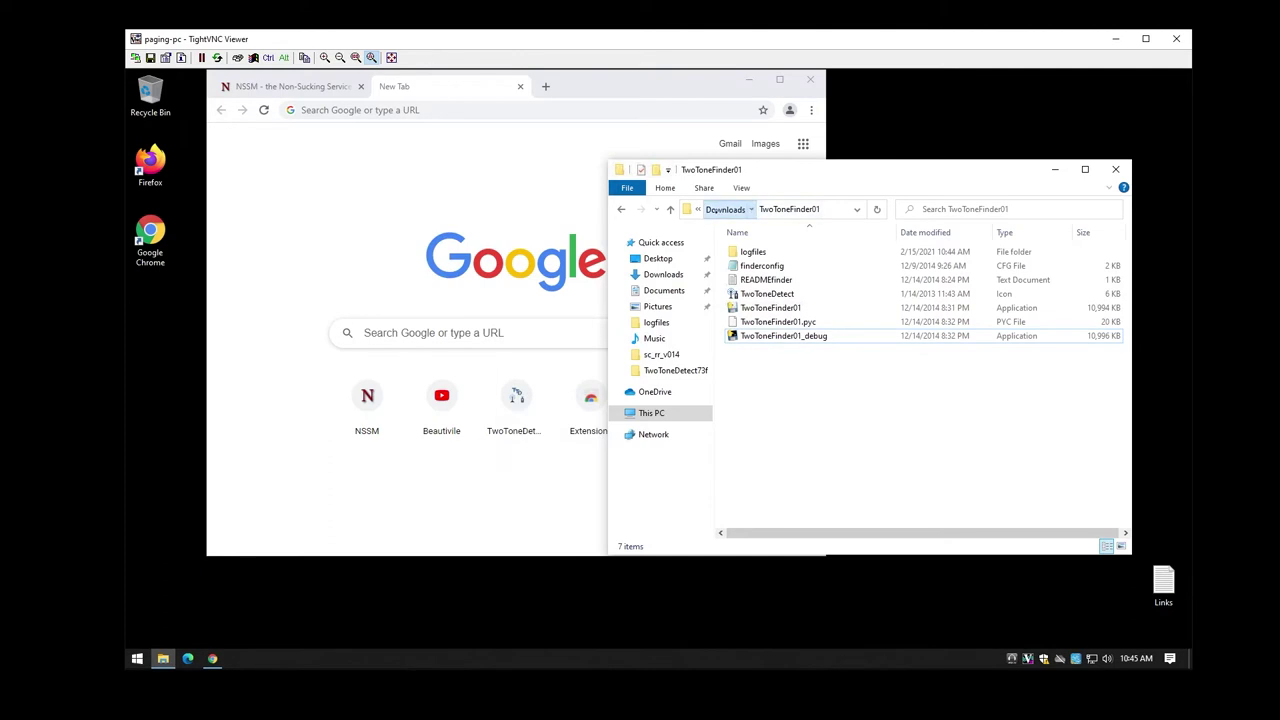
click(724, 209)
click(762, 312)
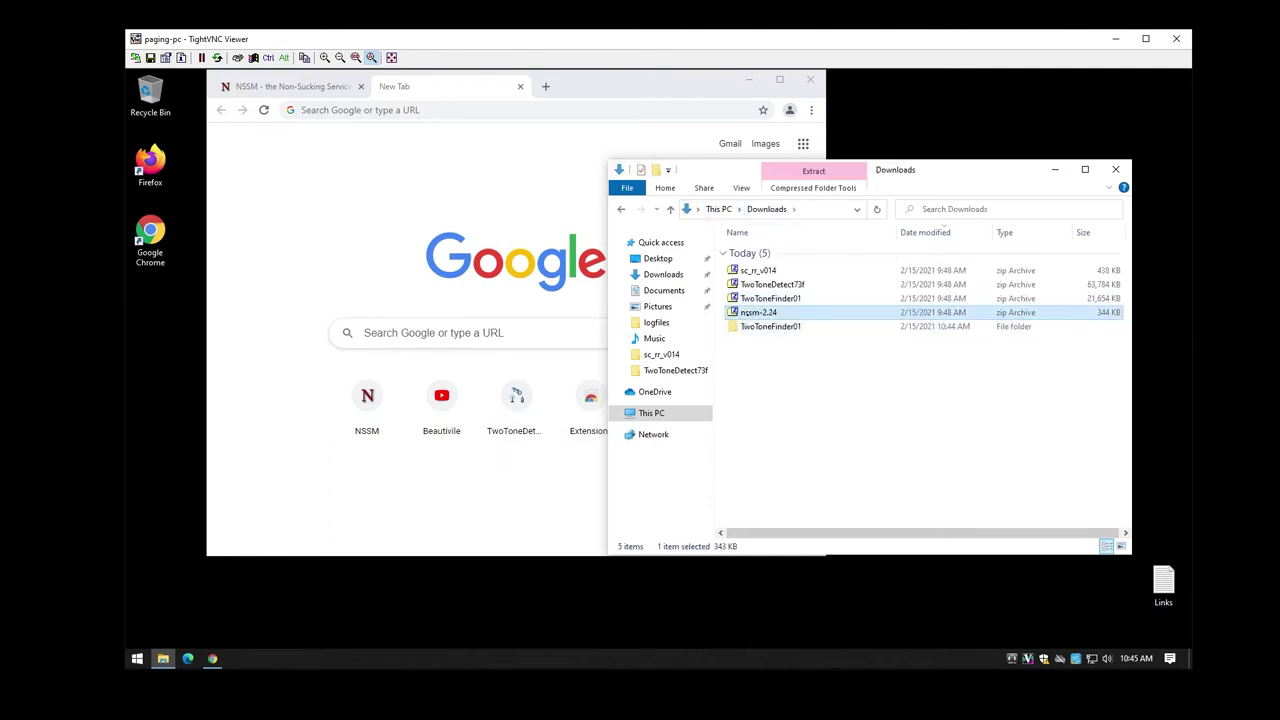
right_click(750, 316)
mouse_move(816, 356)
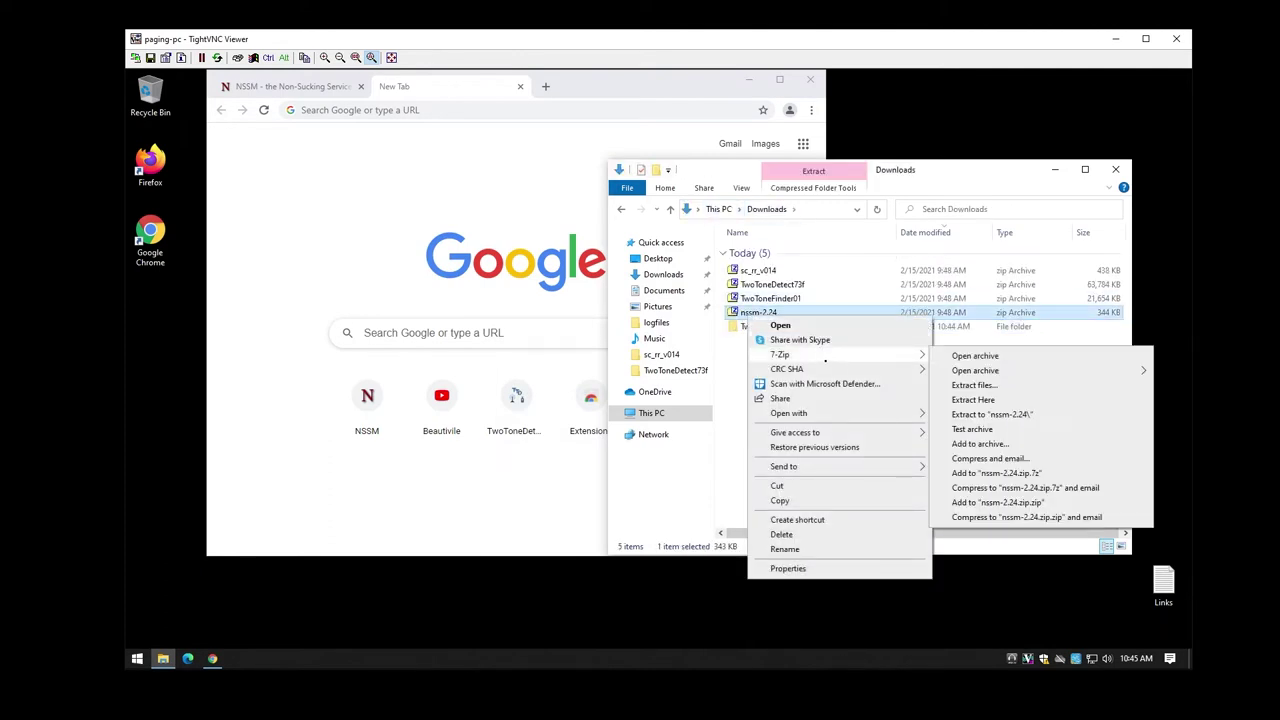
click(990, 387)
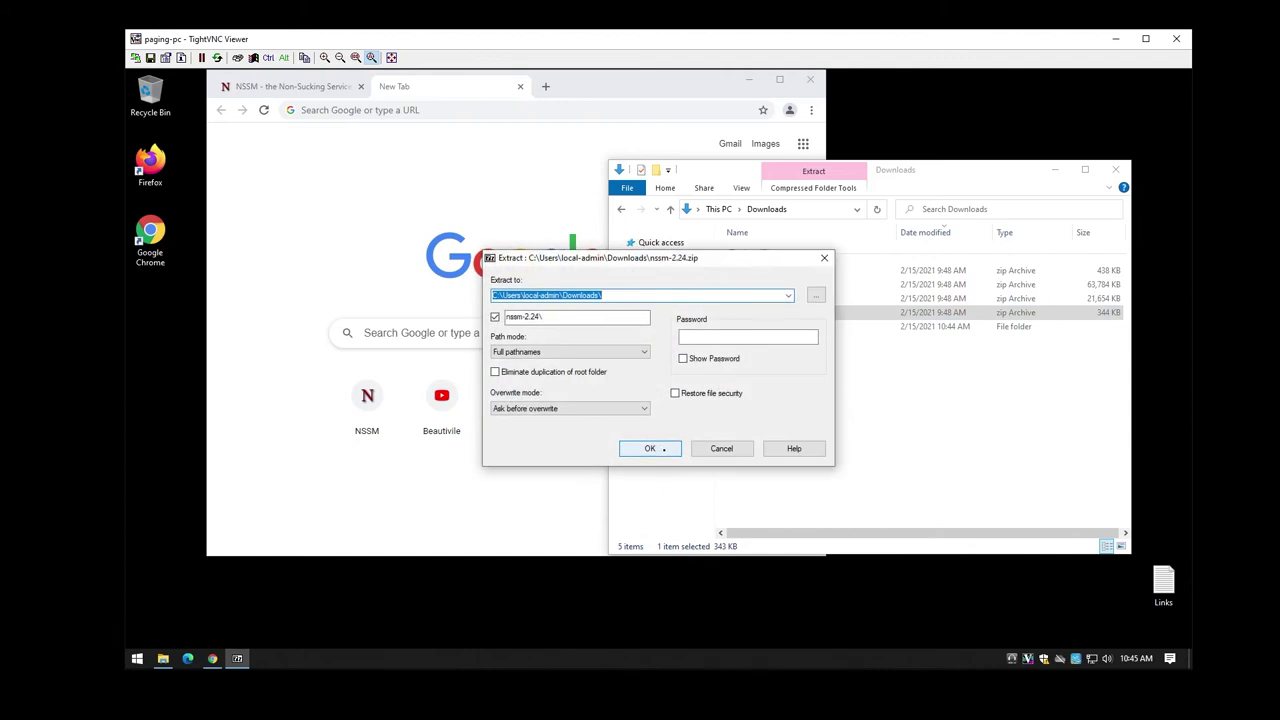
click(650, 448)
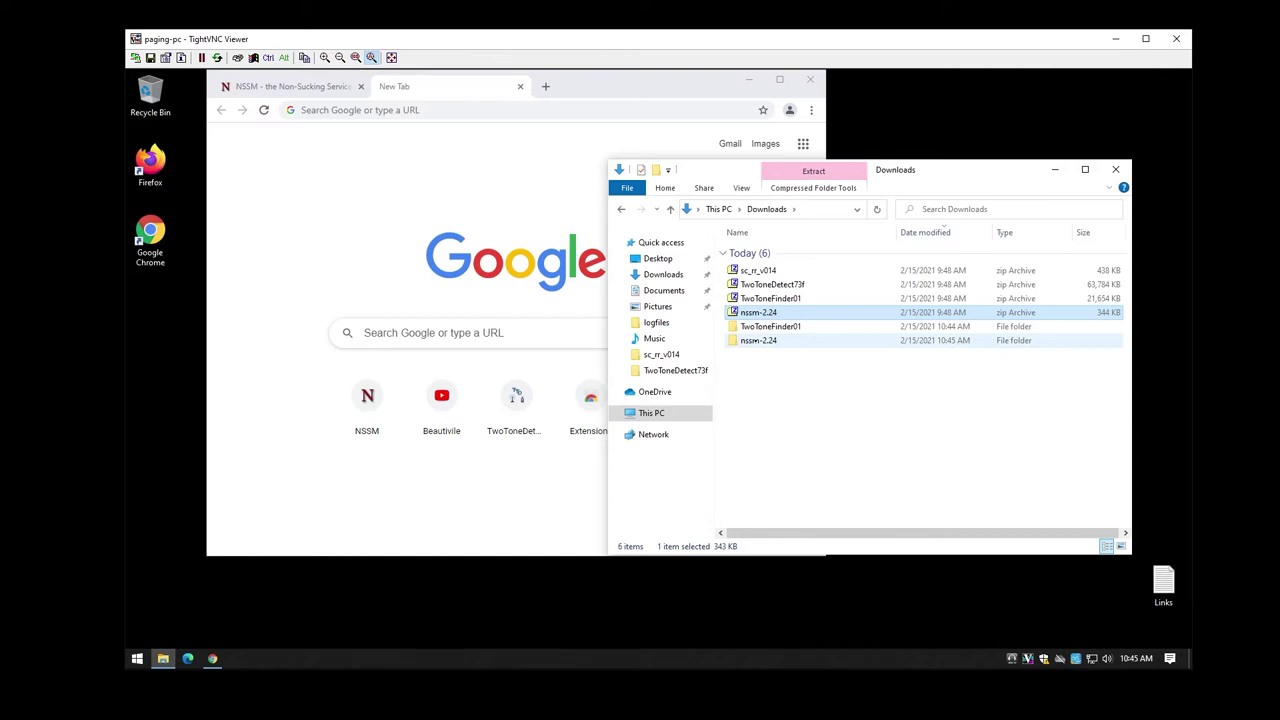
Copy nssm.exe from the nssm-2.24\win64 folder.
double_click(758, 340)
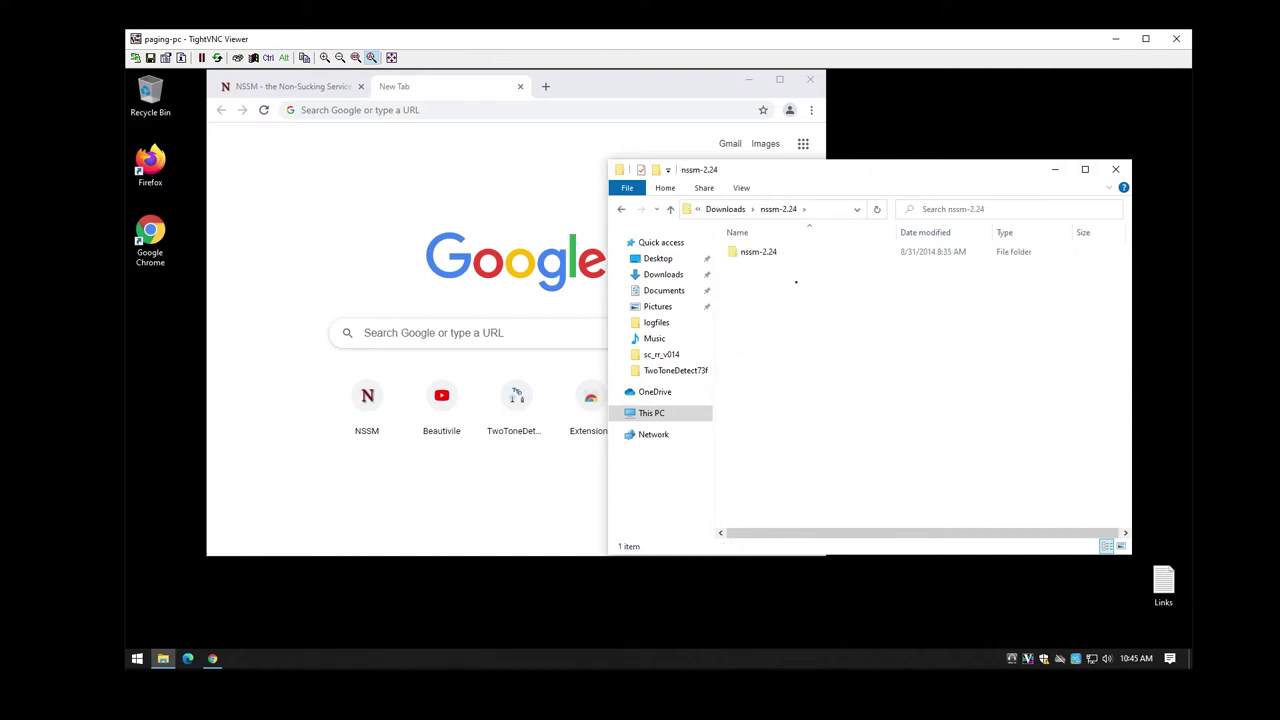
double_click(758, 251)
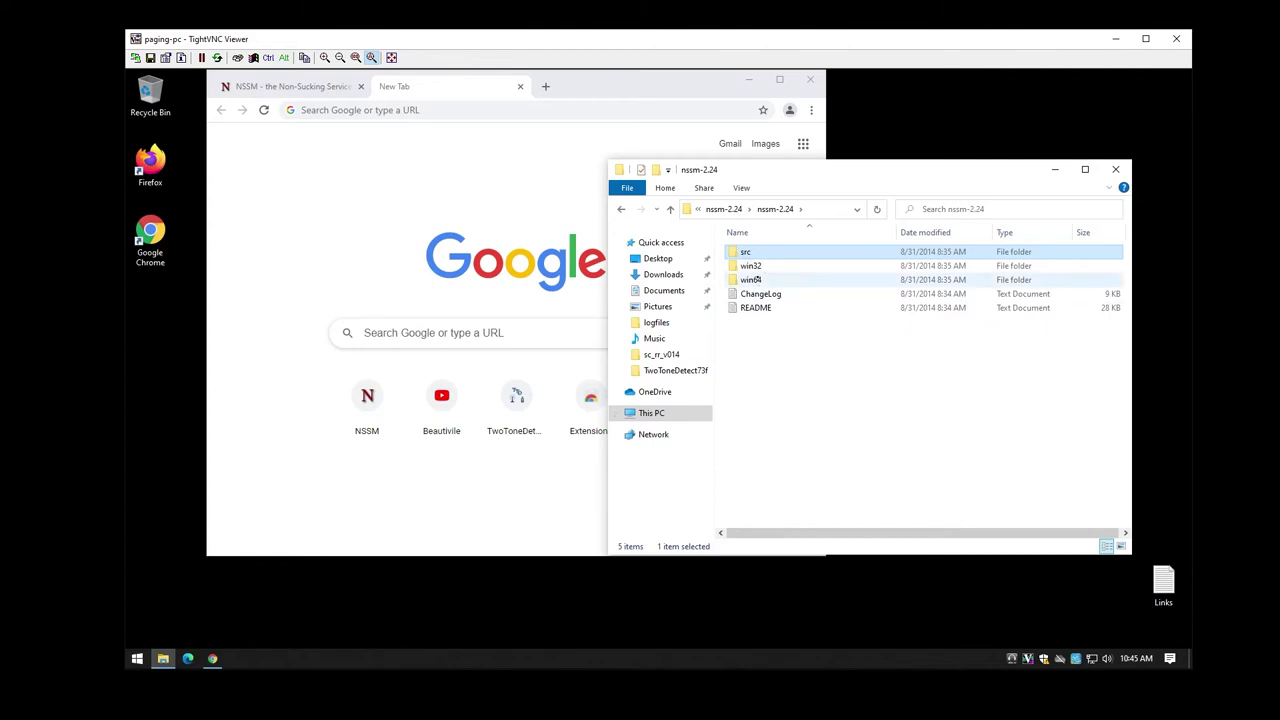
double_click(752, 279)
click(750, 252)
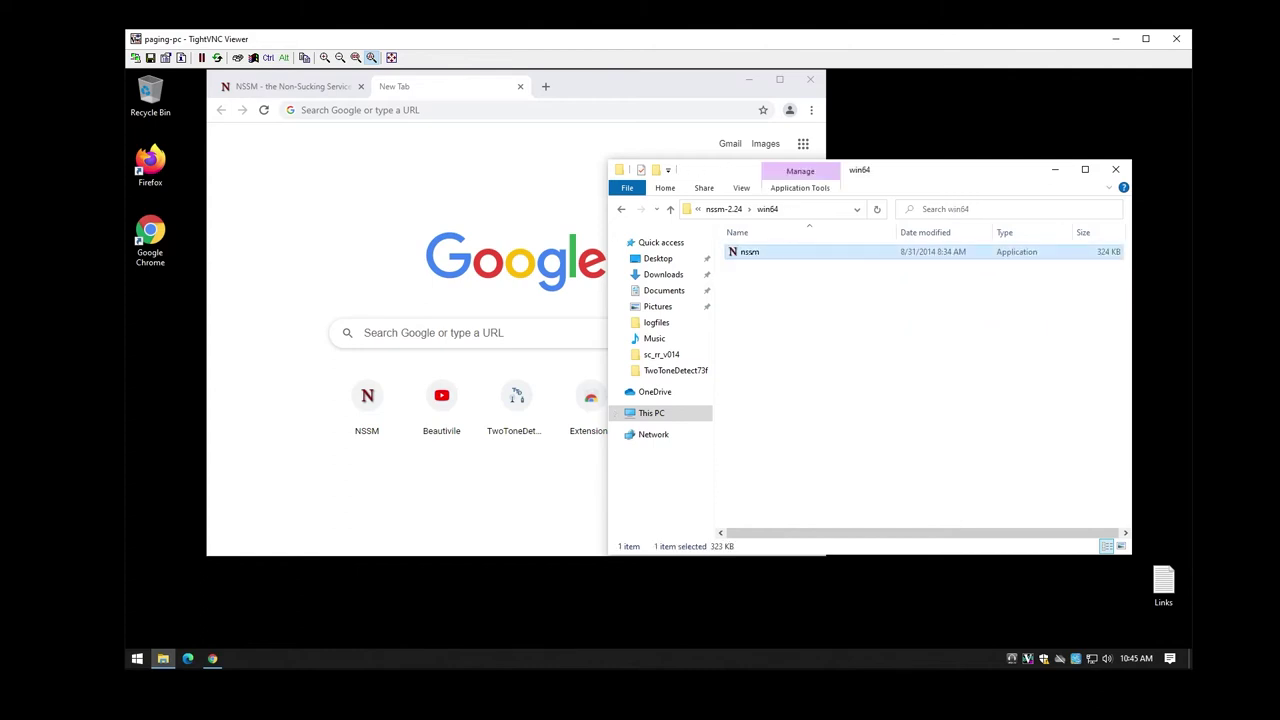
right_click(741, 252)
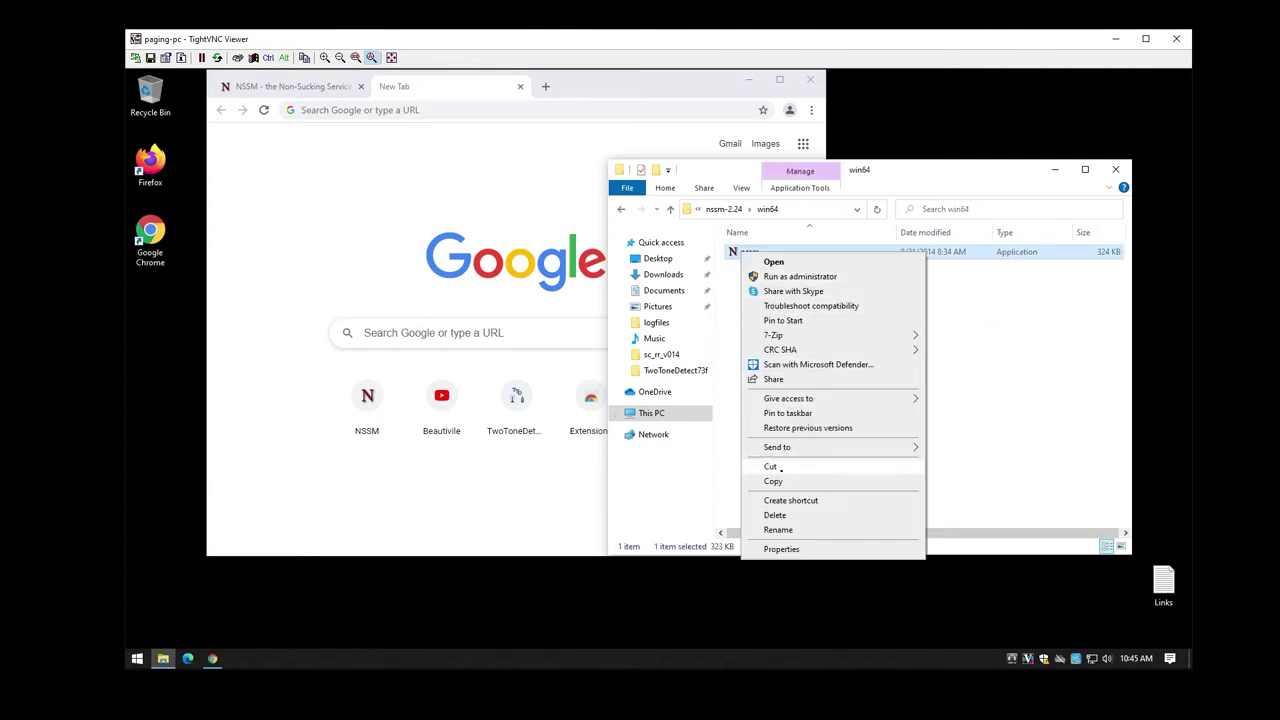
click(774, 481)
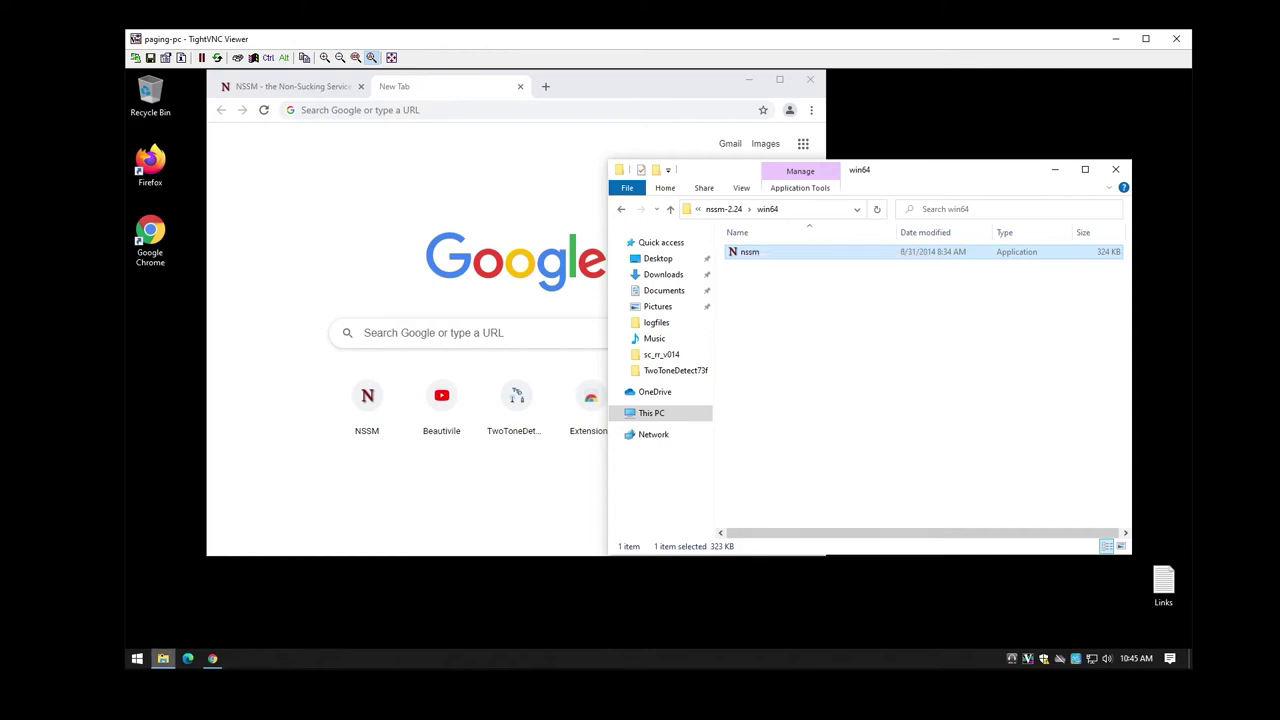
click(163, 658)
click(163, 658)
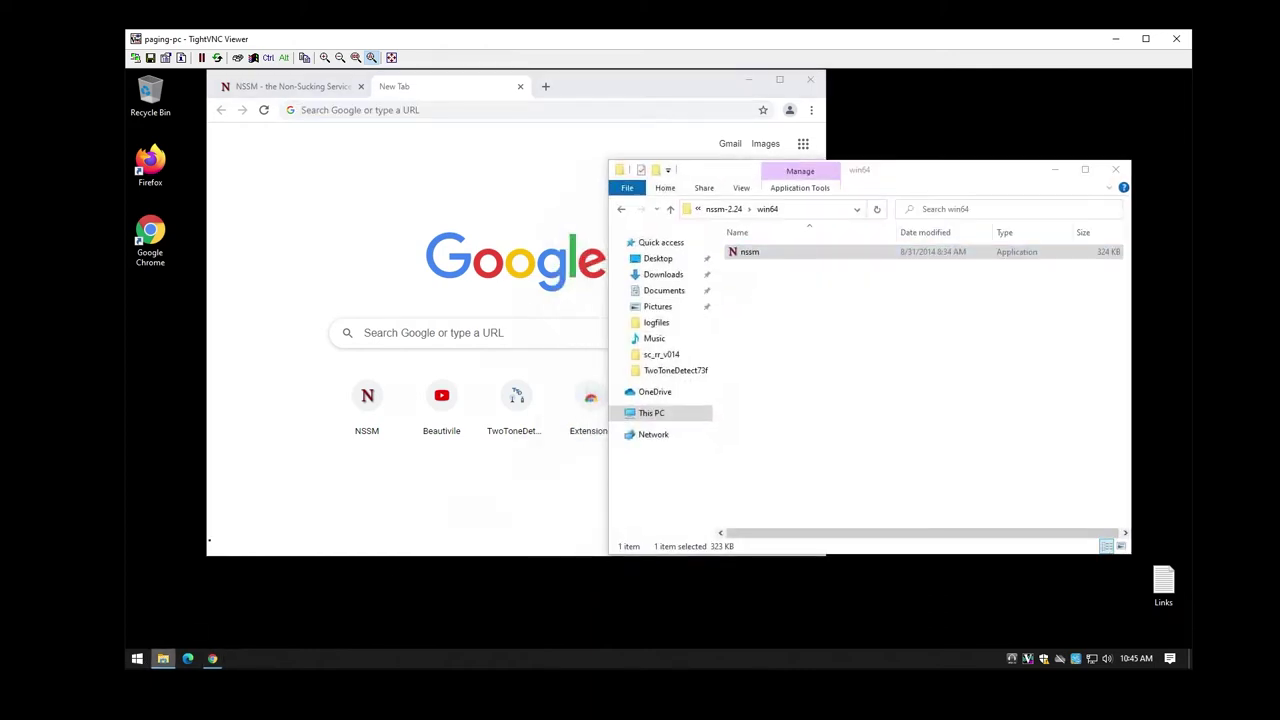
Paste nssm into C:\Windows\System32, granting administrator permission.
right_click(163, 658)
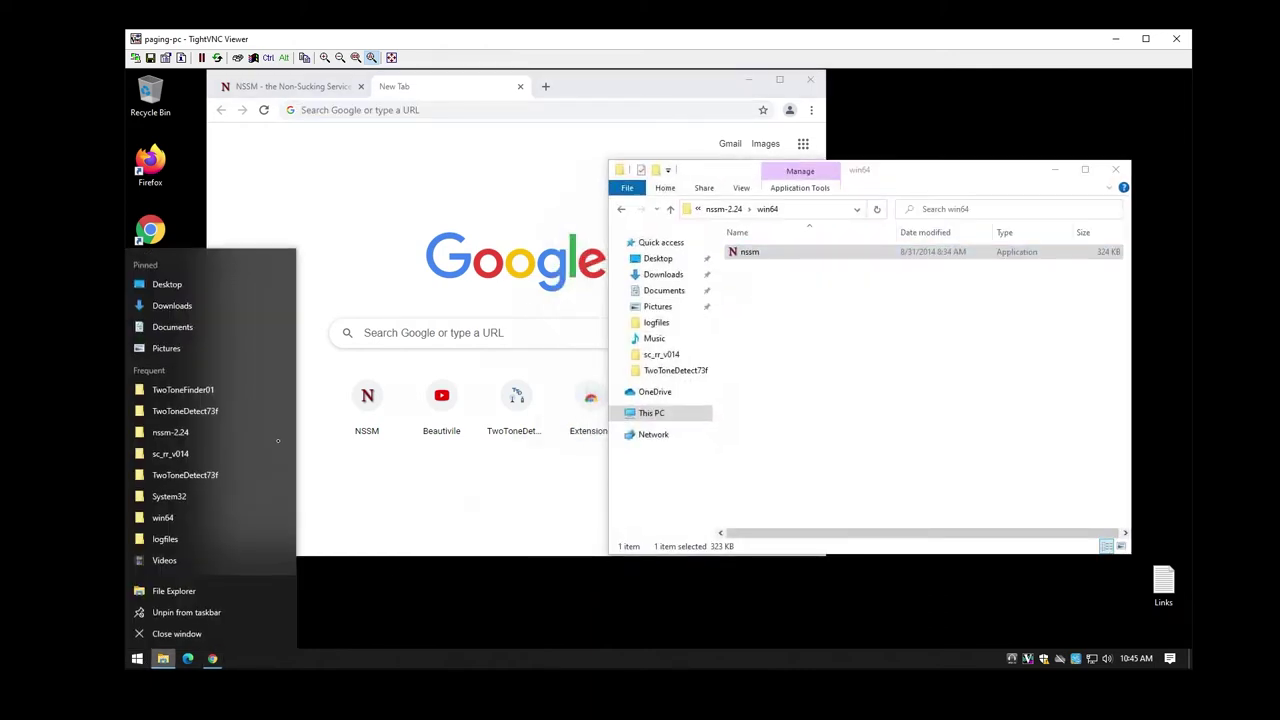
click(193, 497)
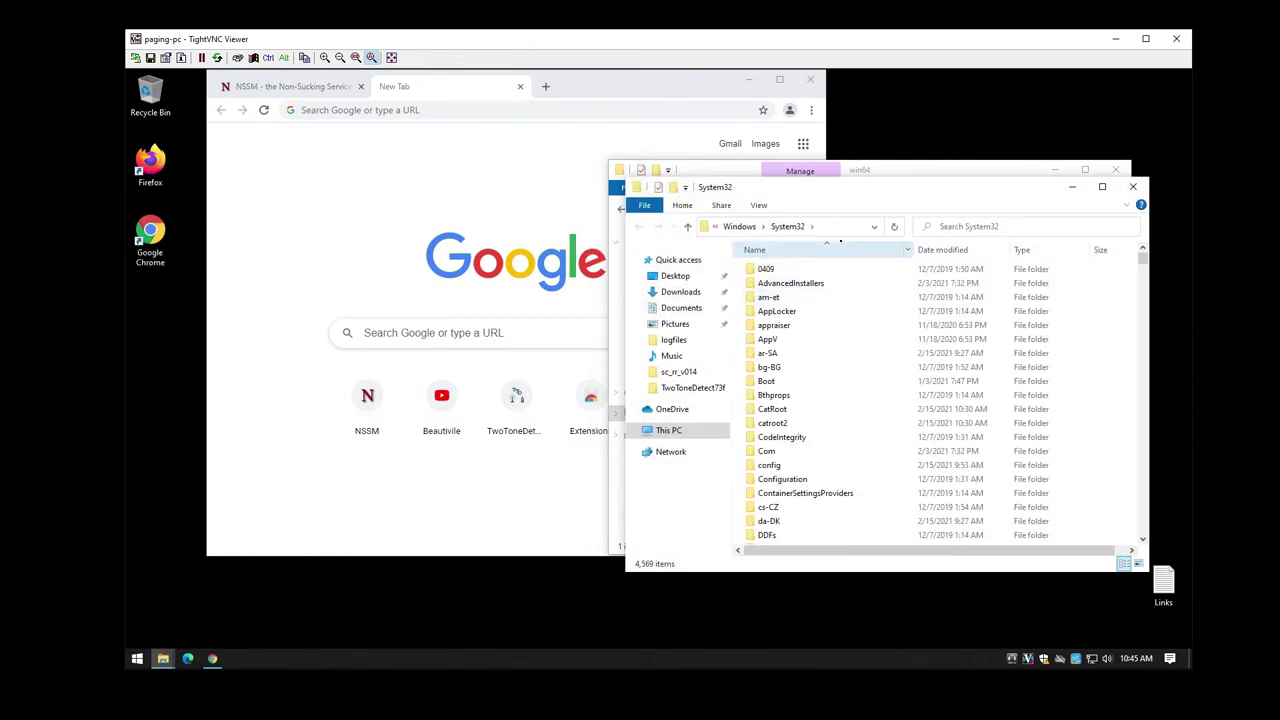
click(829, 225)
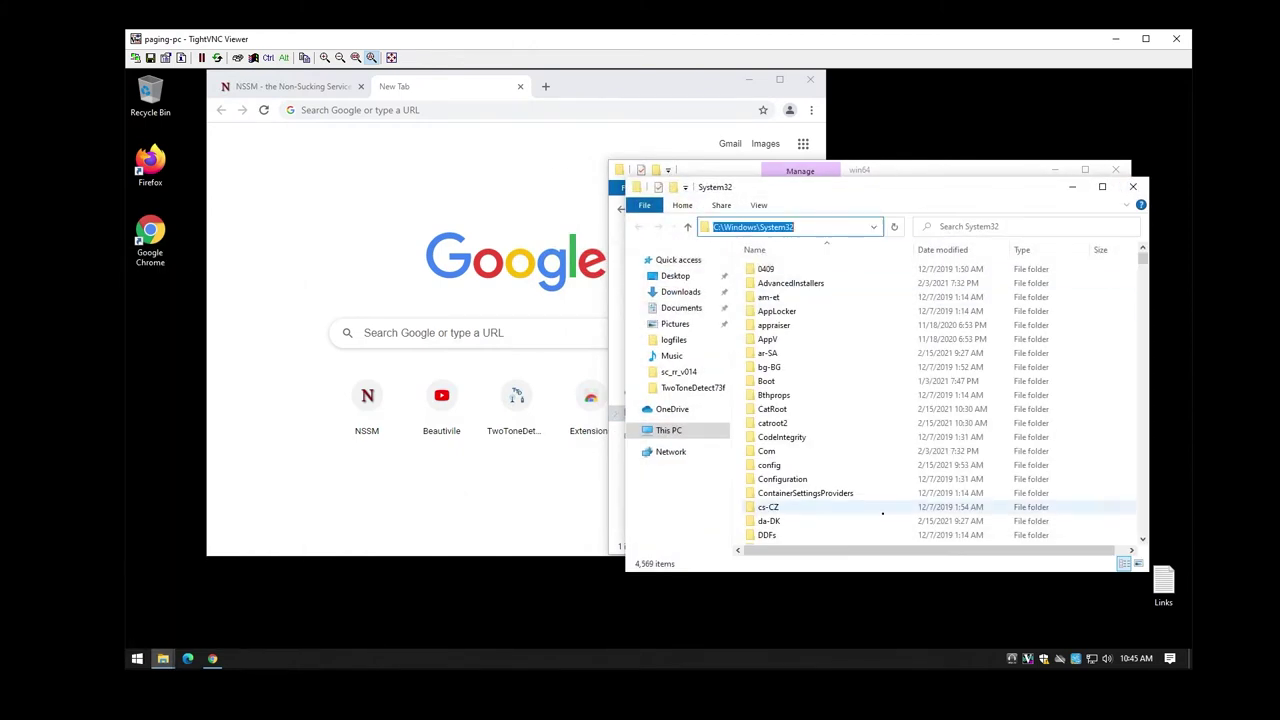
click(1120, 381)
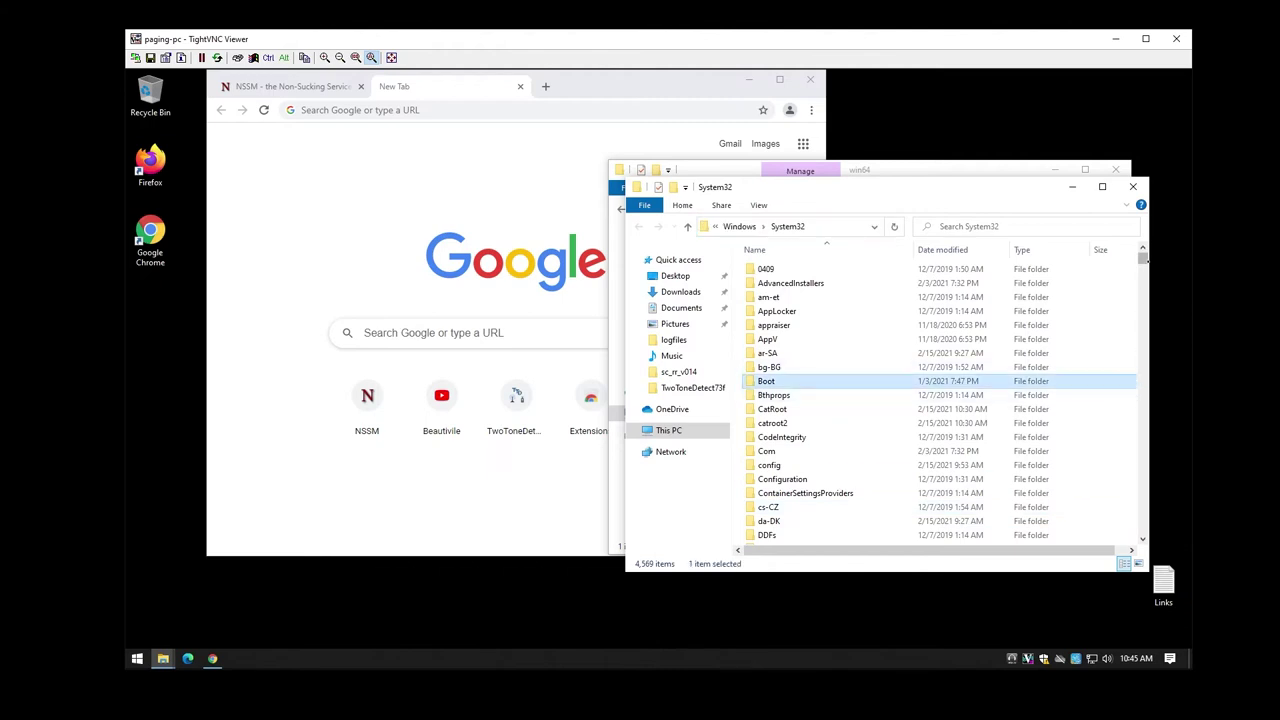
drag(1143, 260, 1143, 390)
click(870, 395)
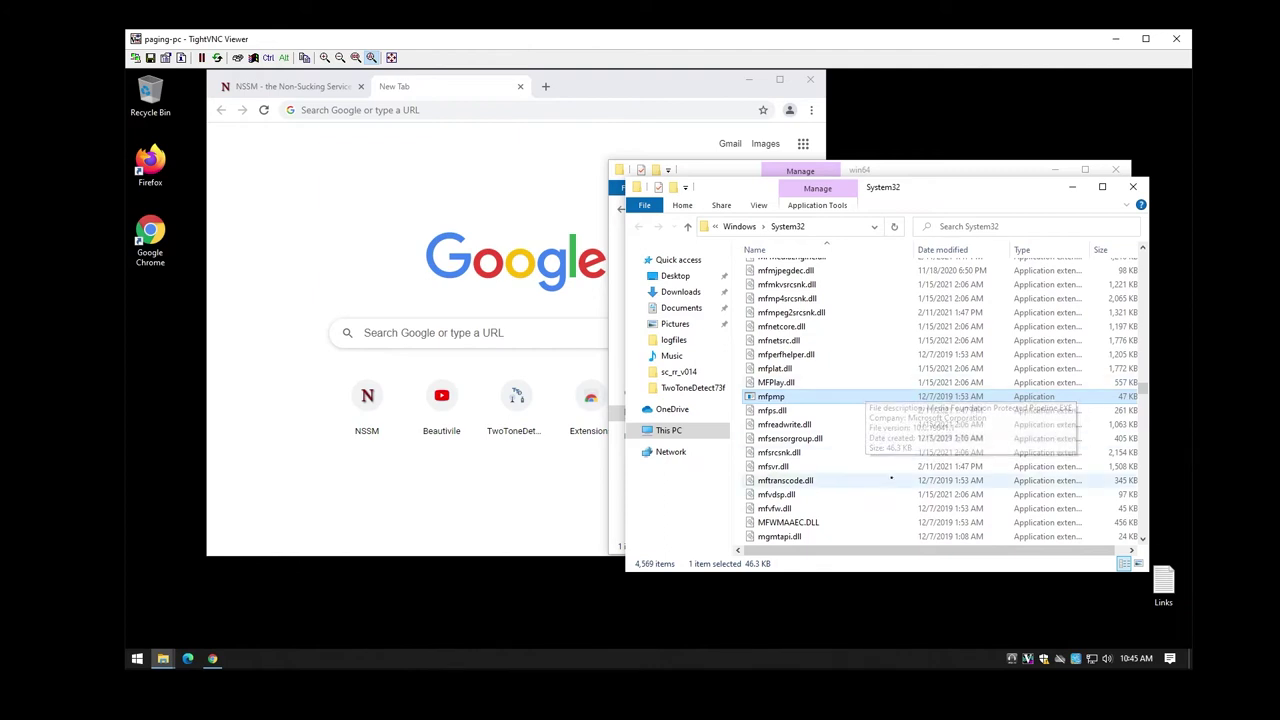
key(ctrl+v)
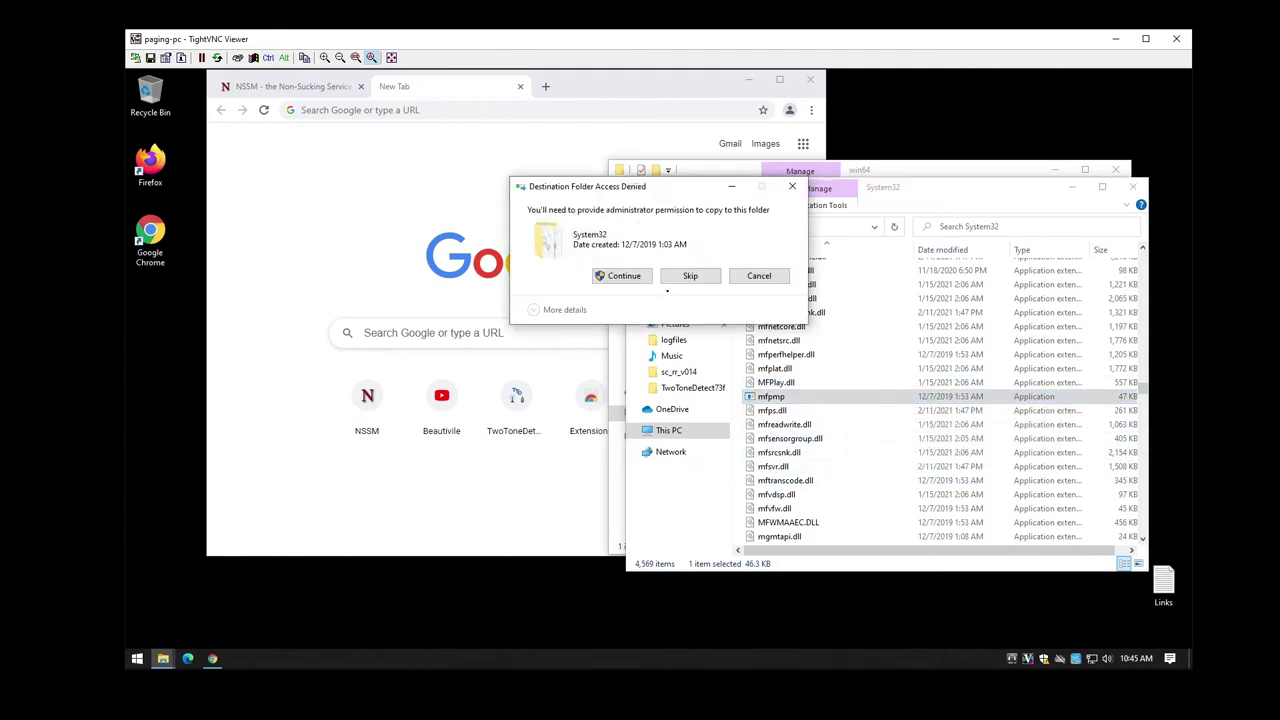
key(Return)
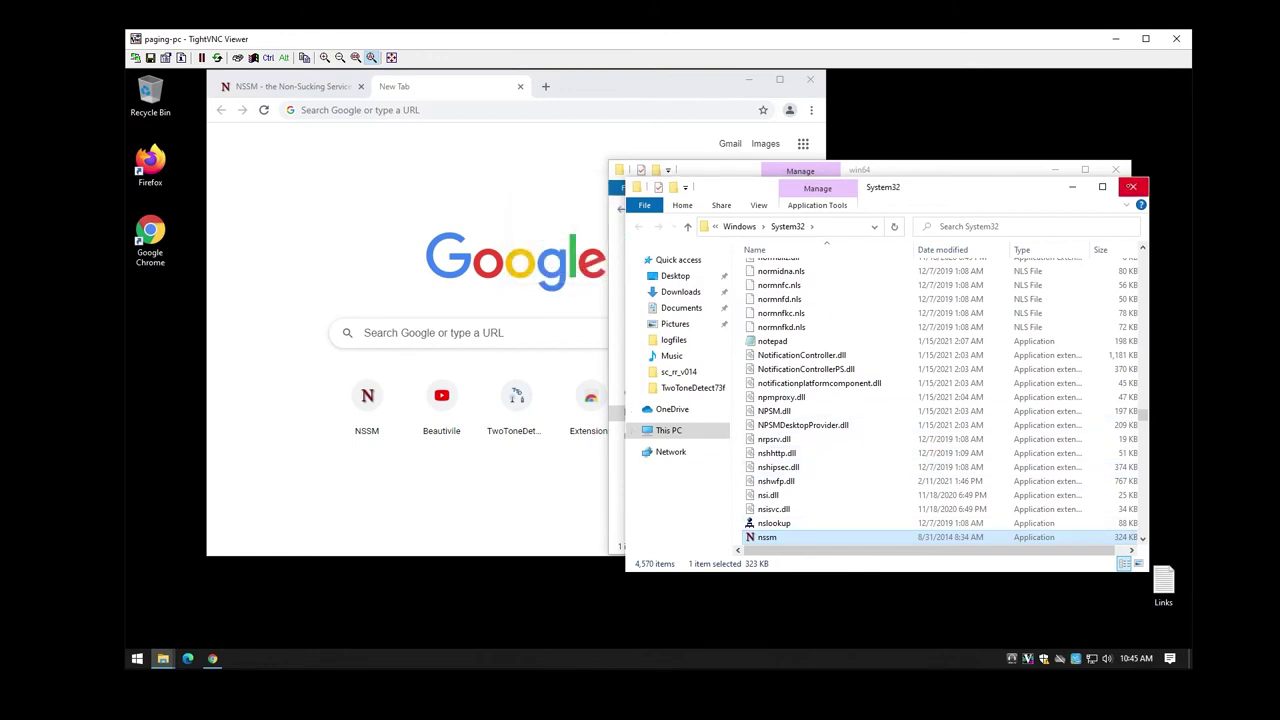
Close the System32 window and go back up from win64 to the nssm-2.24 folder.
click(1131, 186)
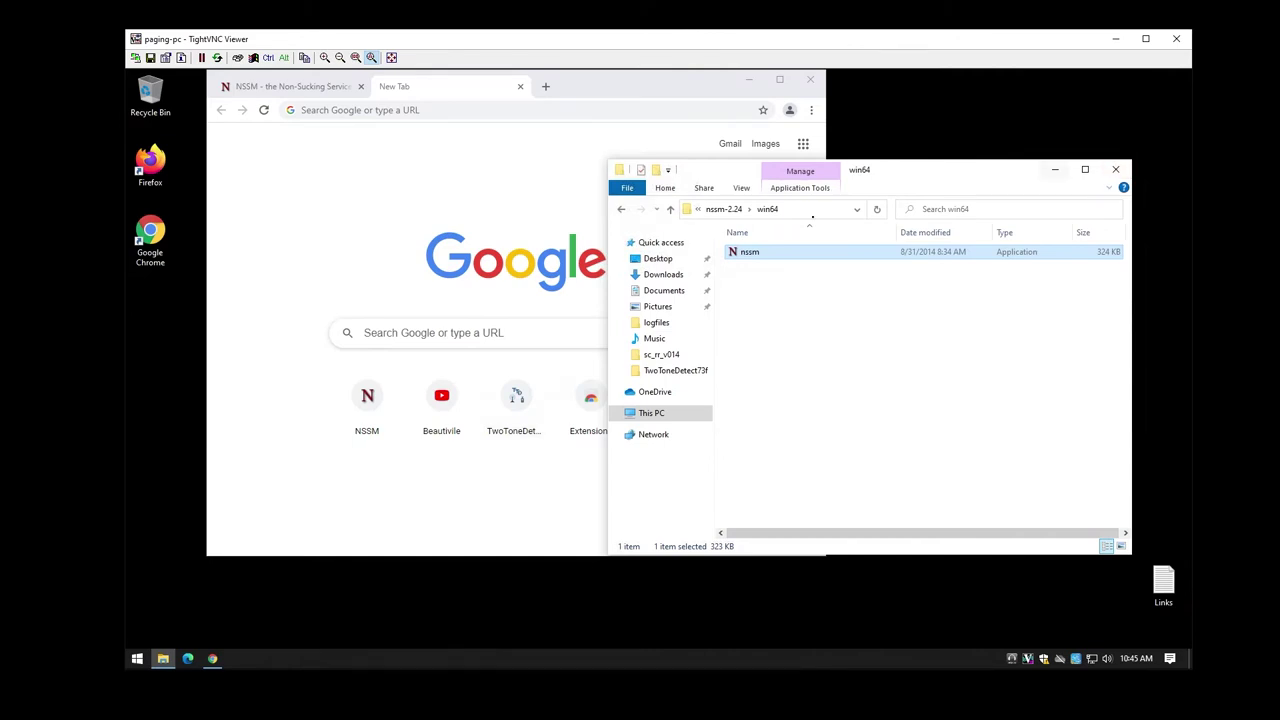
click(726, 209)
click(727, 209)
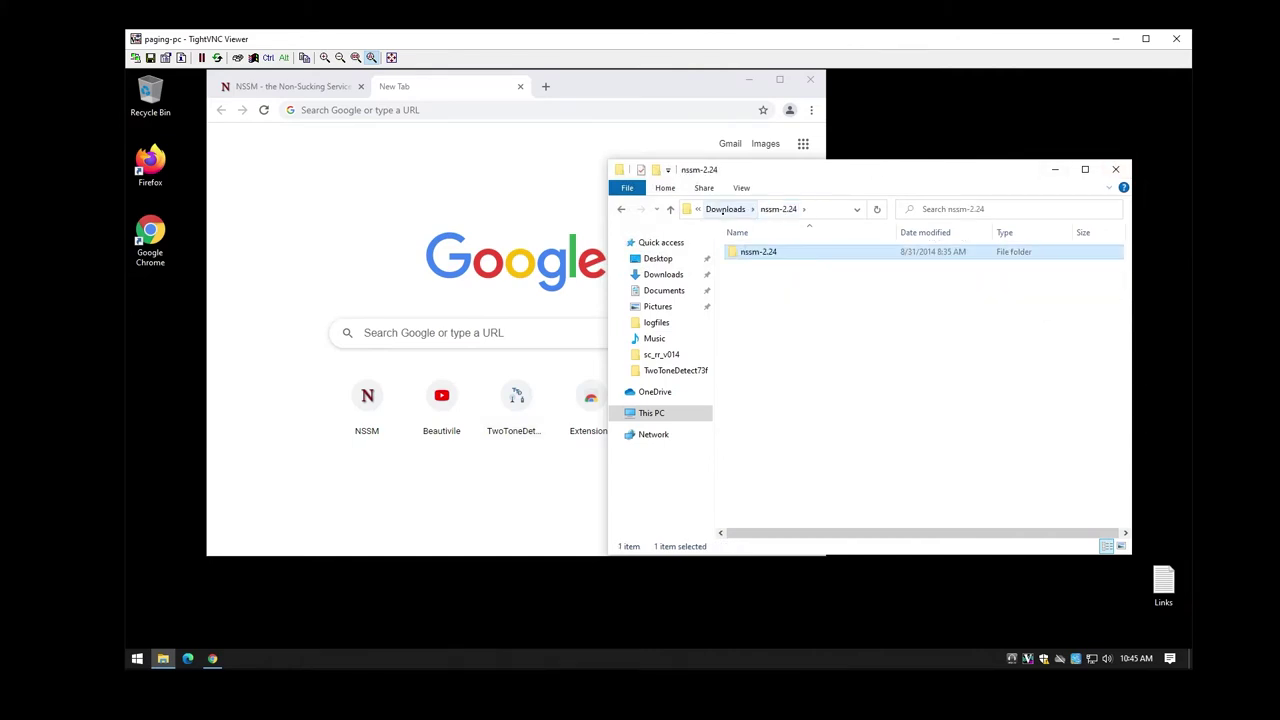
Return Explorer to Downloads and show the Broadcastify Manage Feed software package section.
click(727, 209)
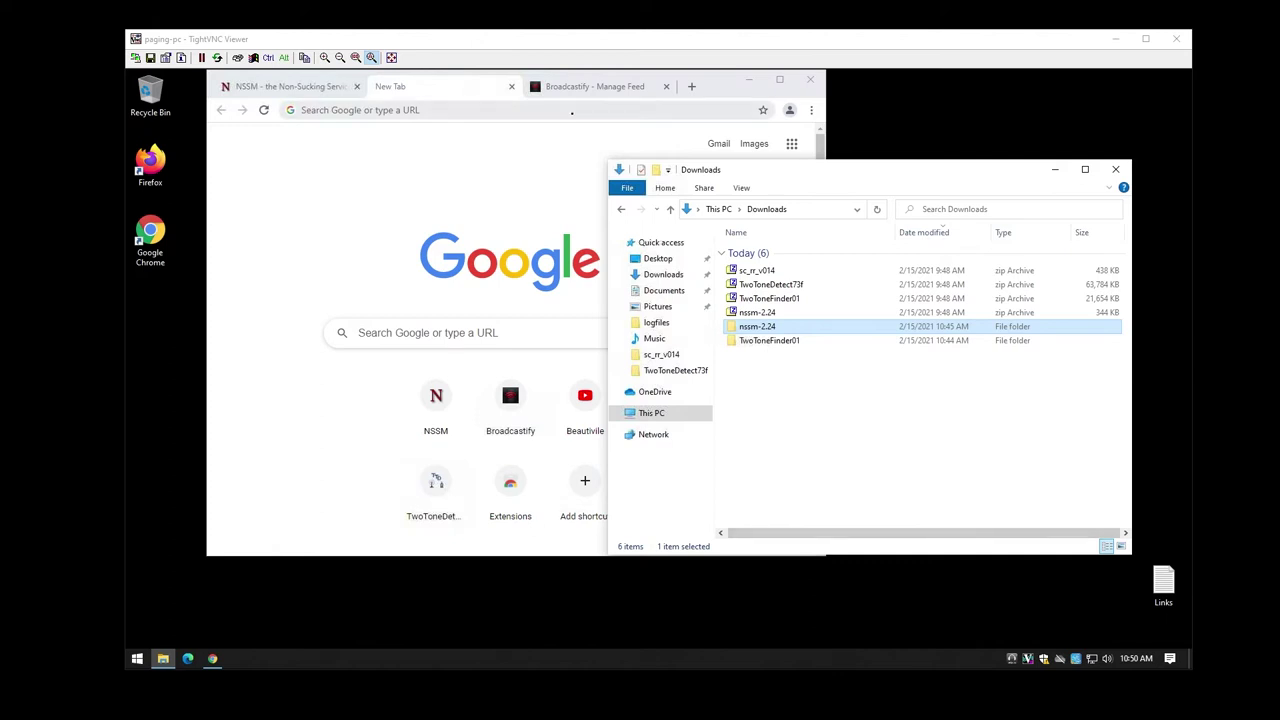
click(580, 87)
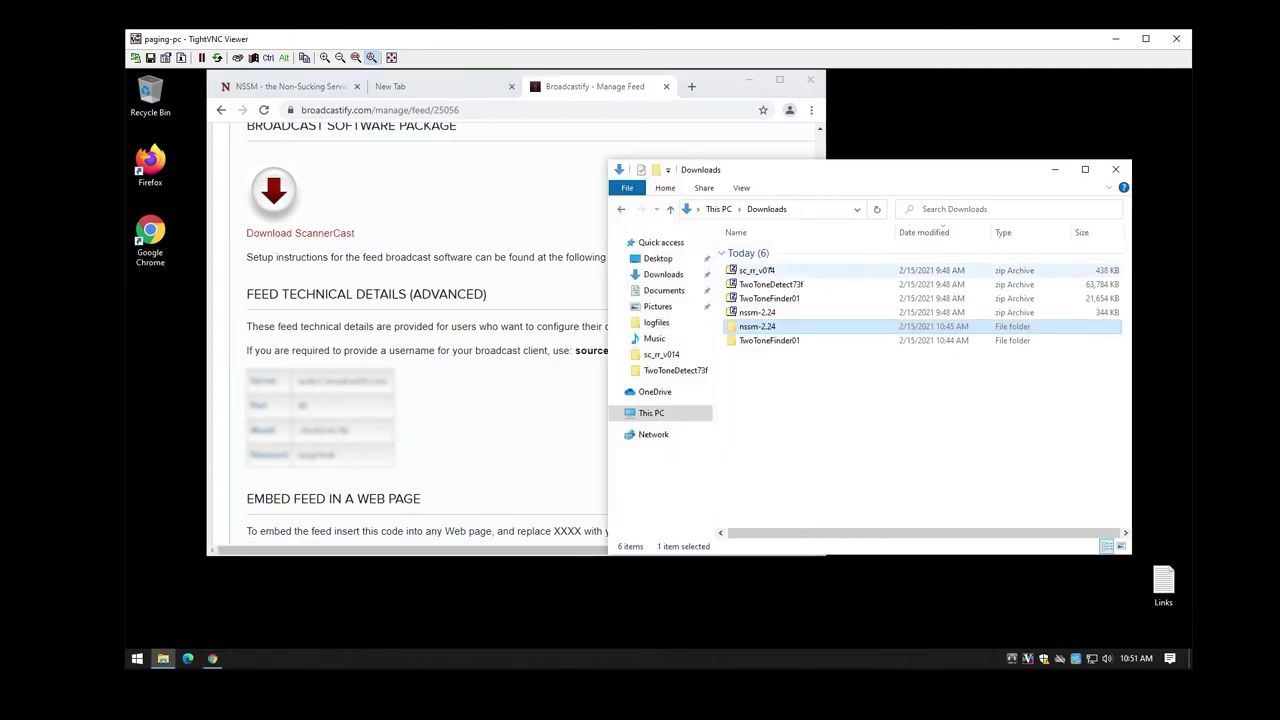
Extract sc_rr_v014.zip into Downloads with 7-Zip.
double_click(760, 270)
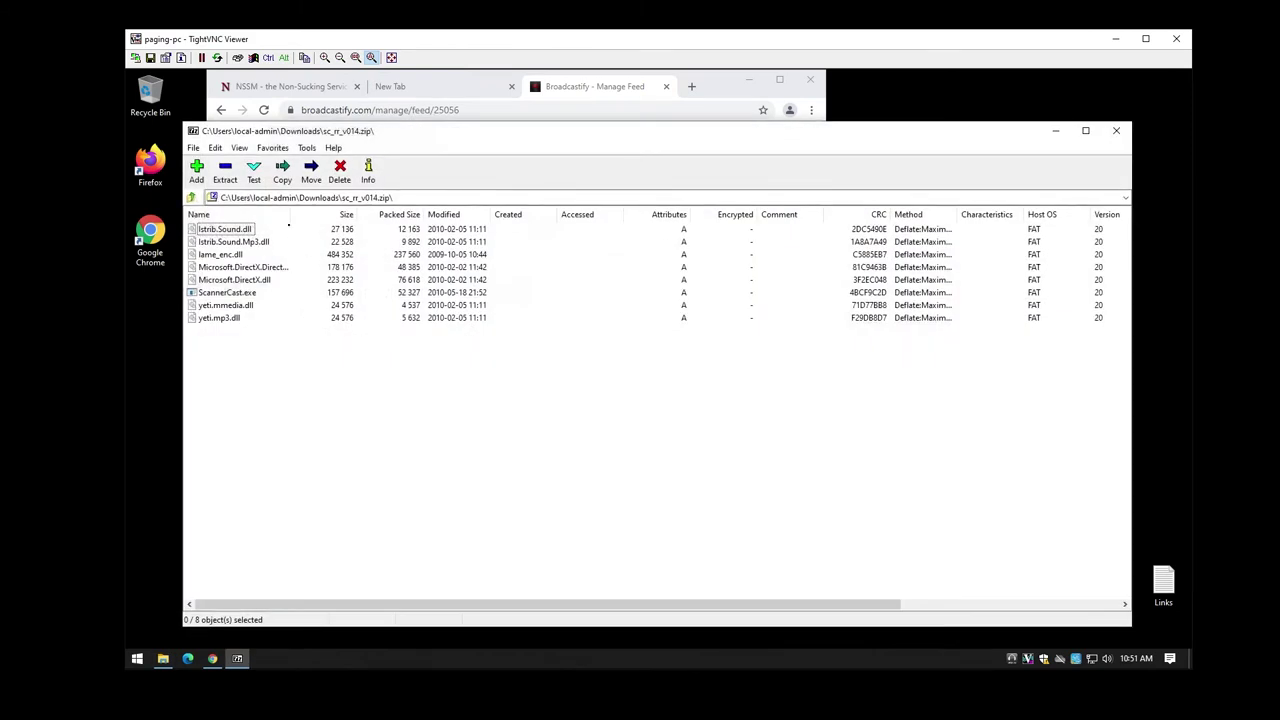
click(1116, 130)
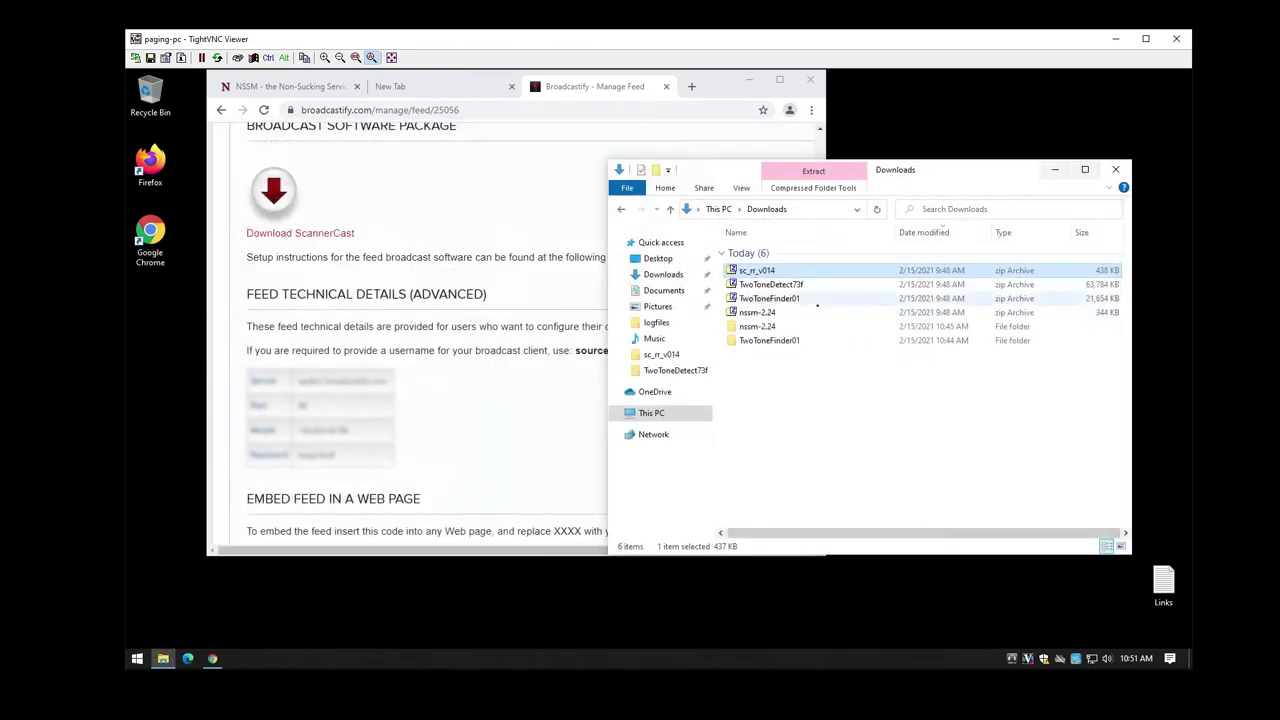
right_click(762, 270)
mouse_move(800, 312)
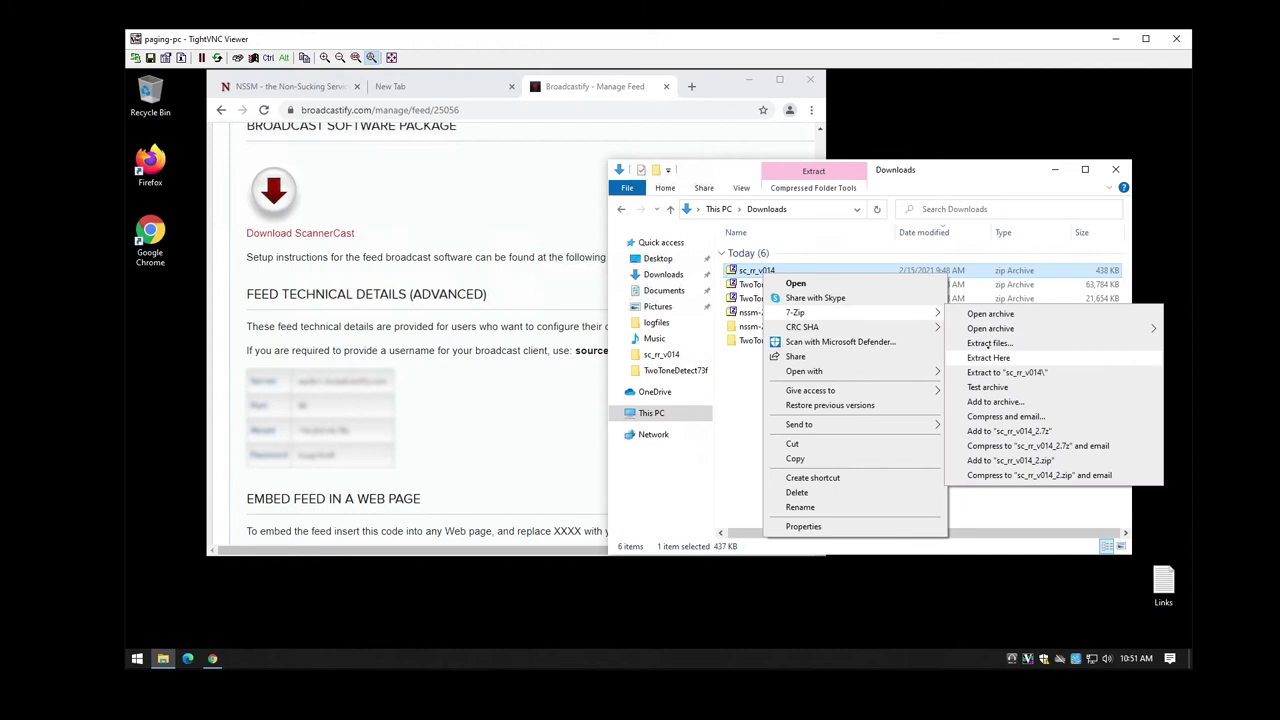
click(989, 343)
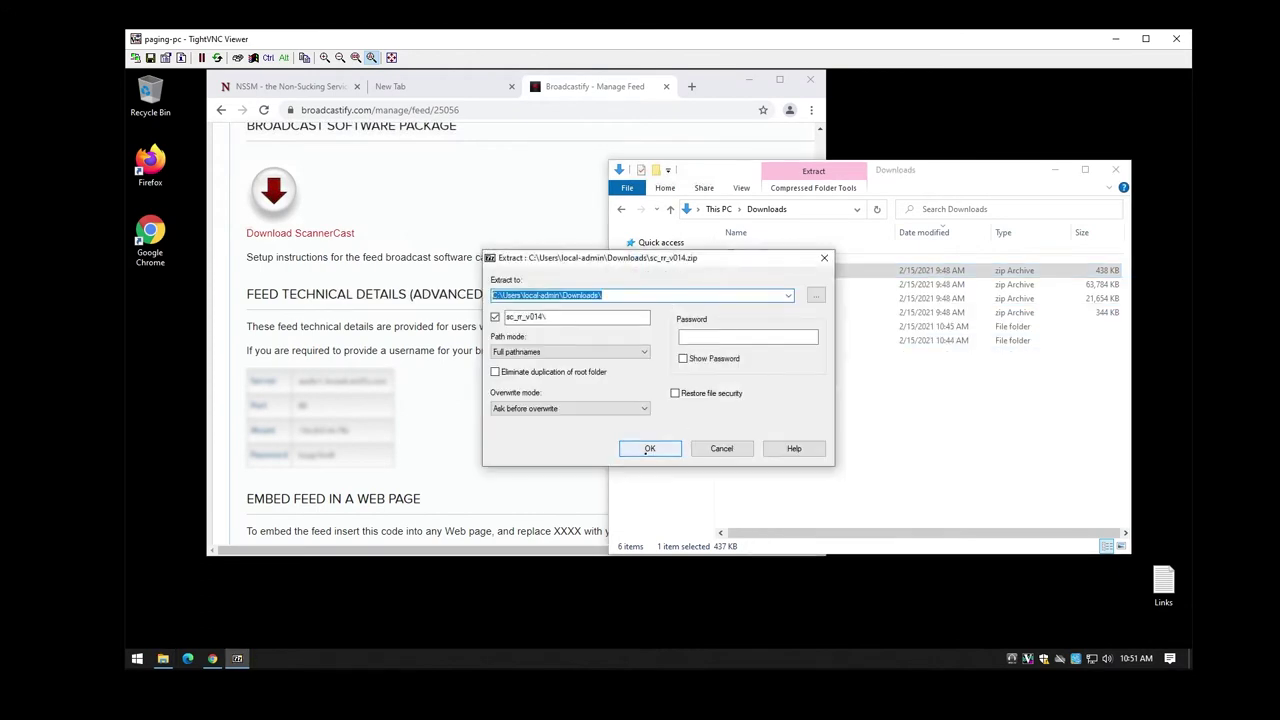
click(649, 449)
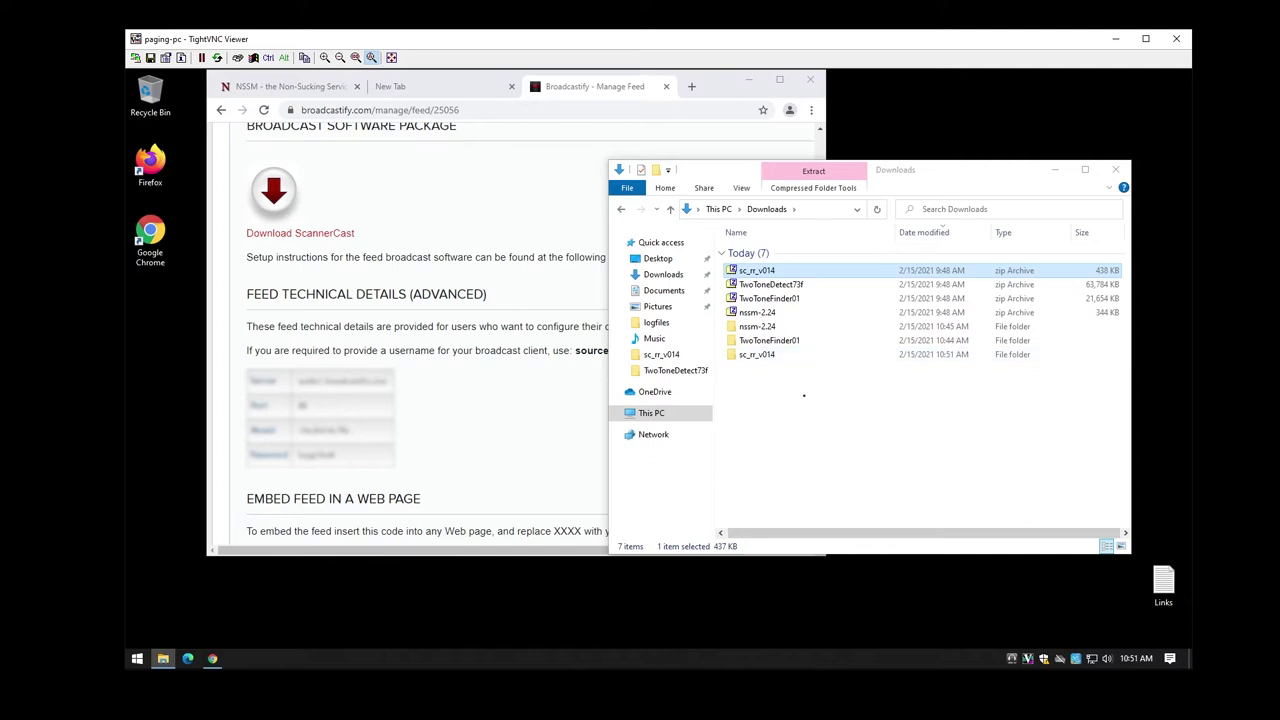
Move the extracted sc_rr_v014 folder onto Local Disk (C:).
click(790, 388)
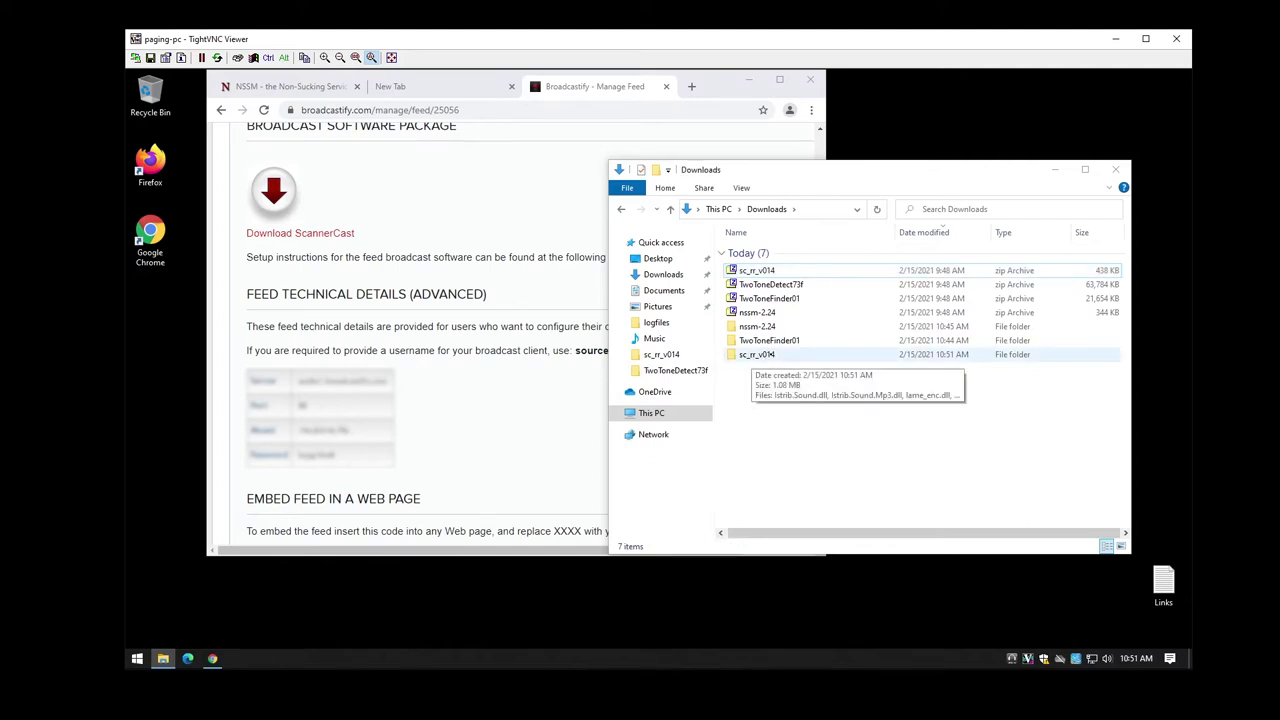
key(alt+Up)
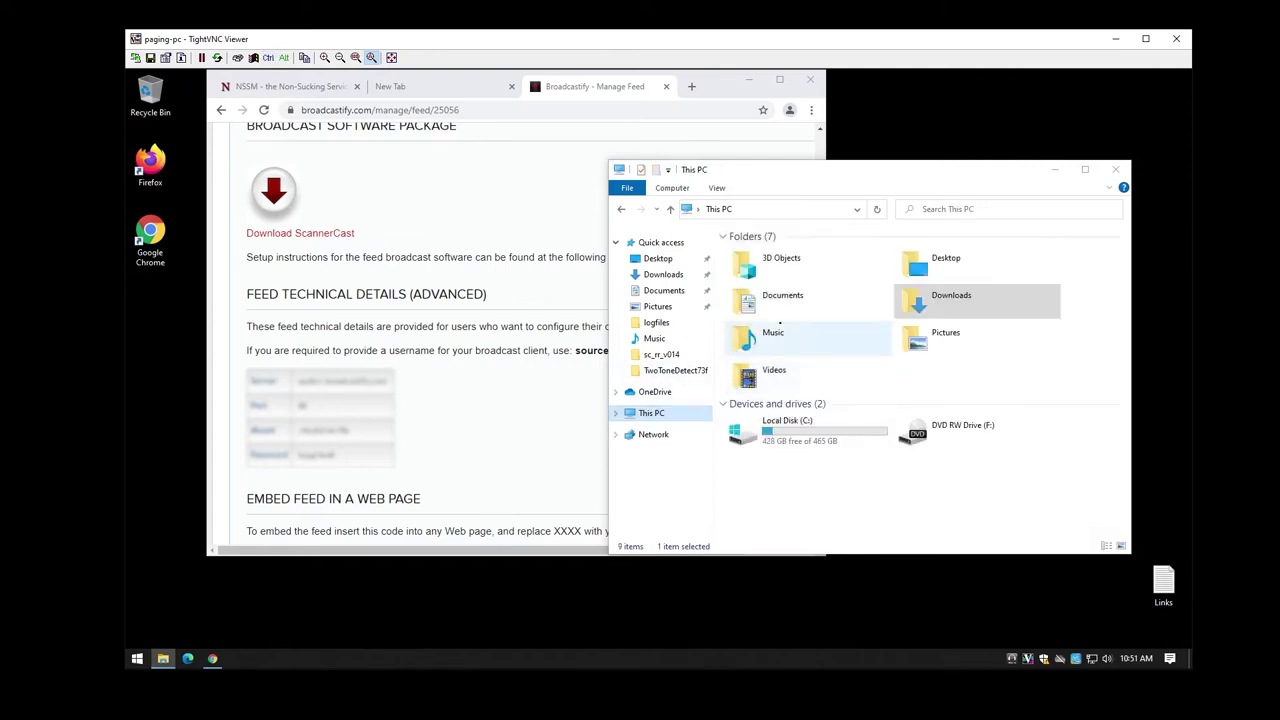
double_click(788, 418)
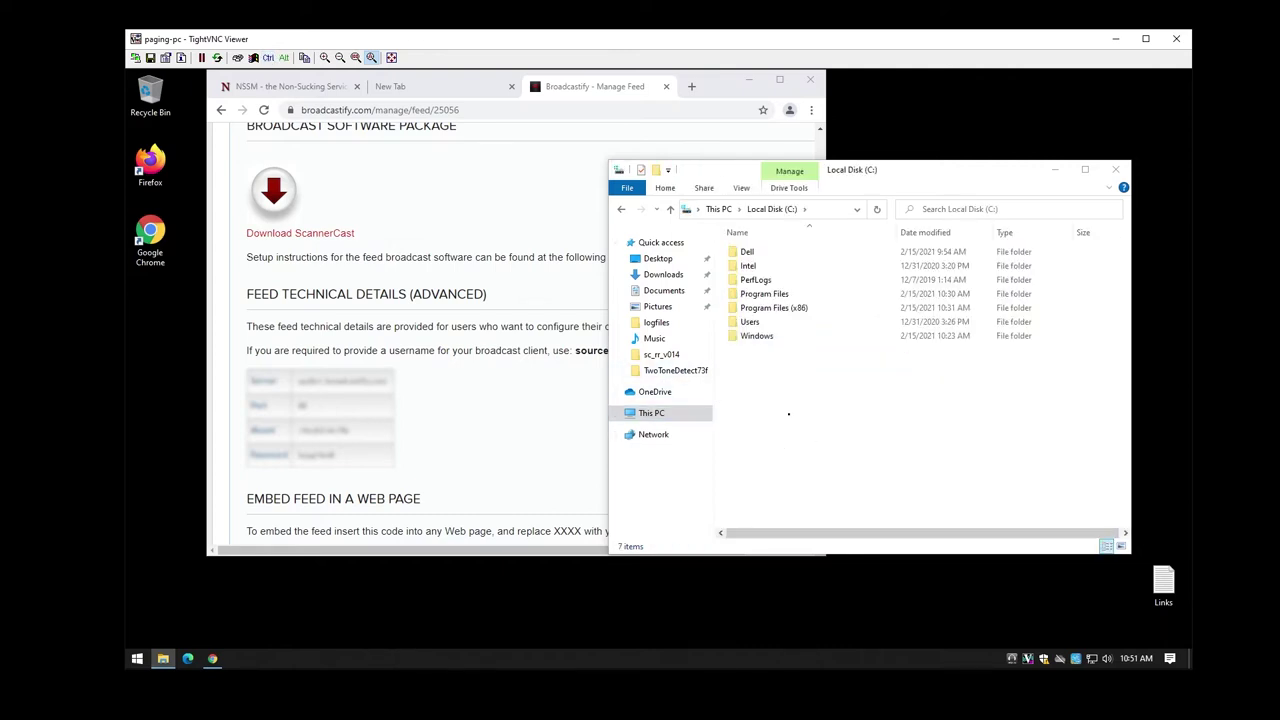
key(ctrl+v)
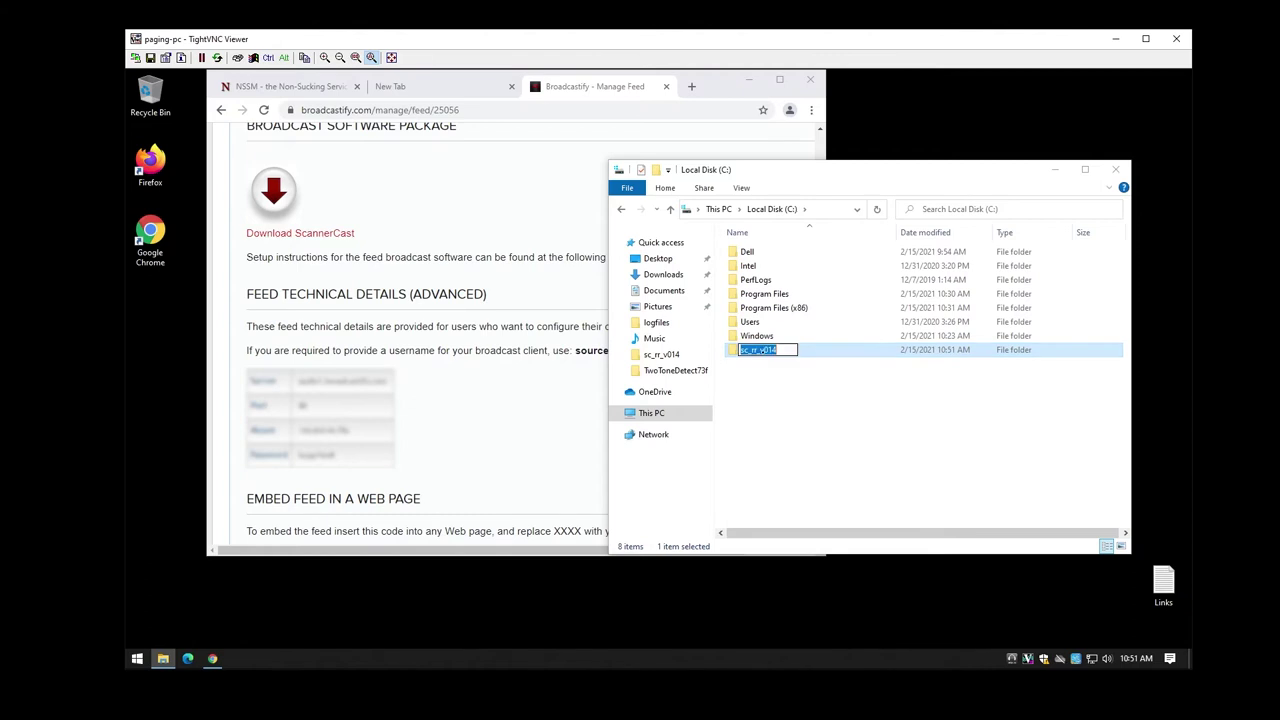
double_click(758, 350)
click(745, 210)
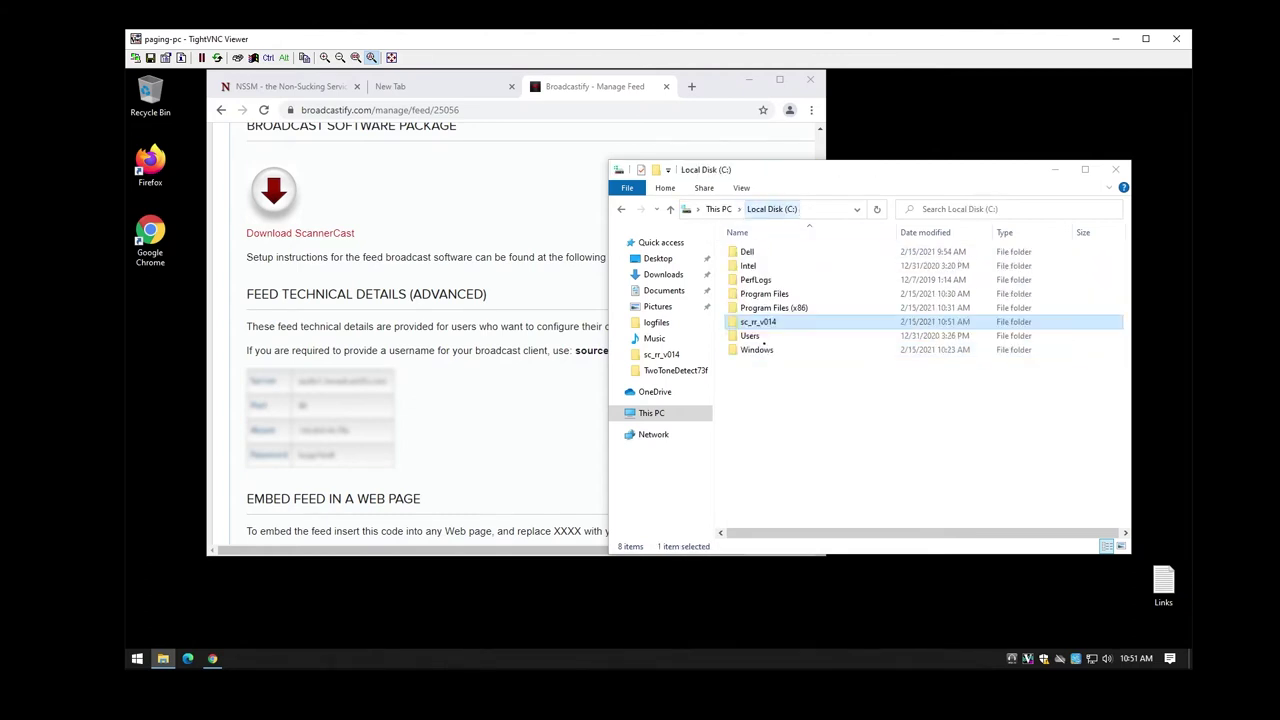
double_click(810, 323)
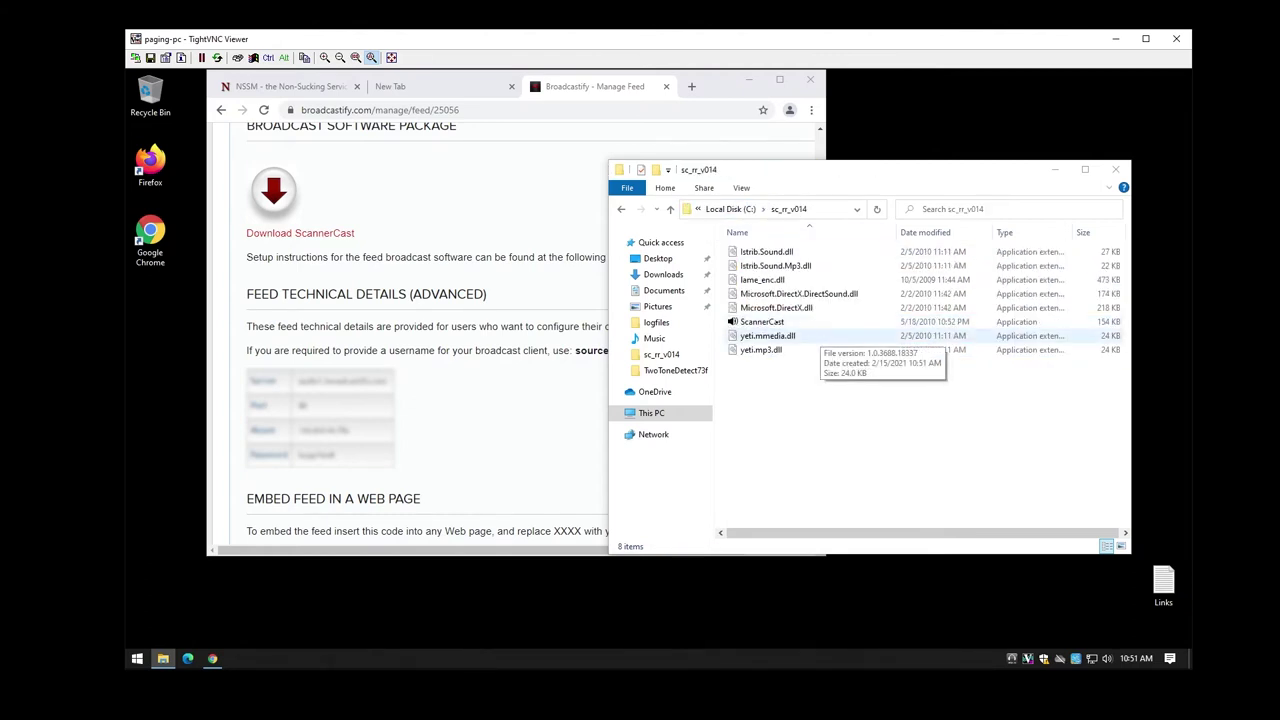
click(730, 209)
Rename the folder on C: to ScannerCast and open it.
click(756, 322)
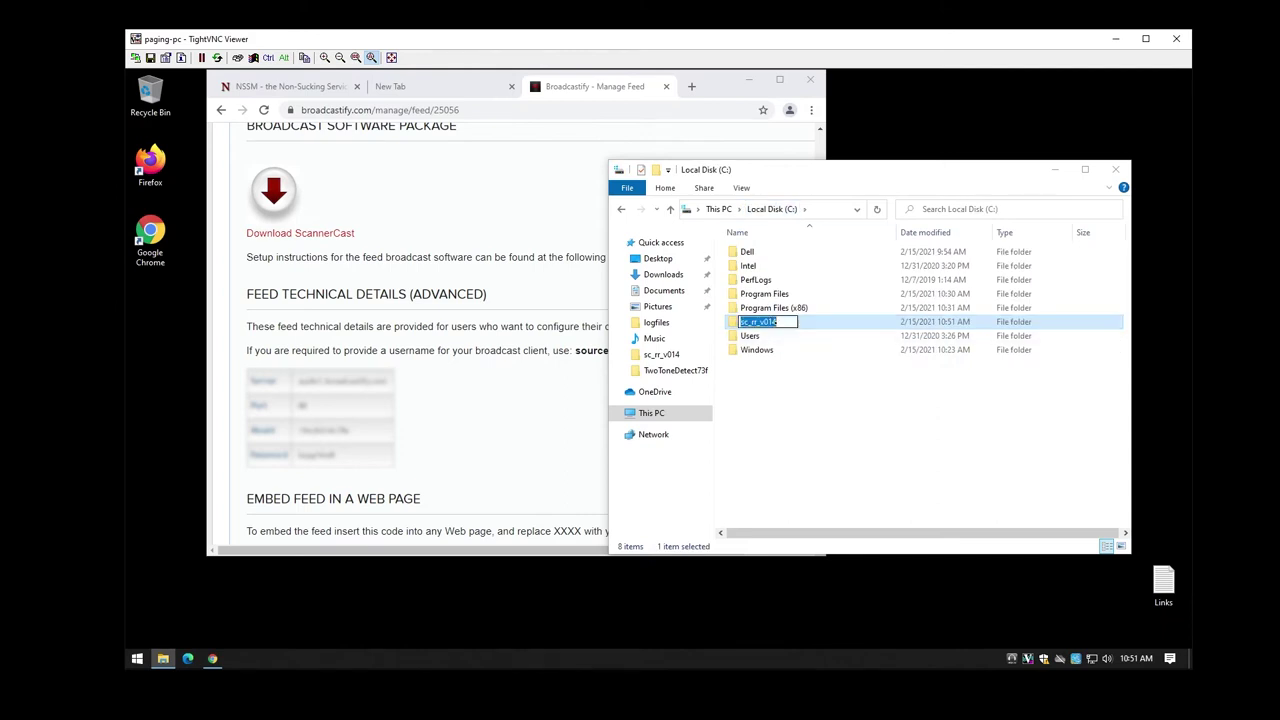
text(ScannerCast)
key(Return)
double_click(787, 321)
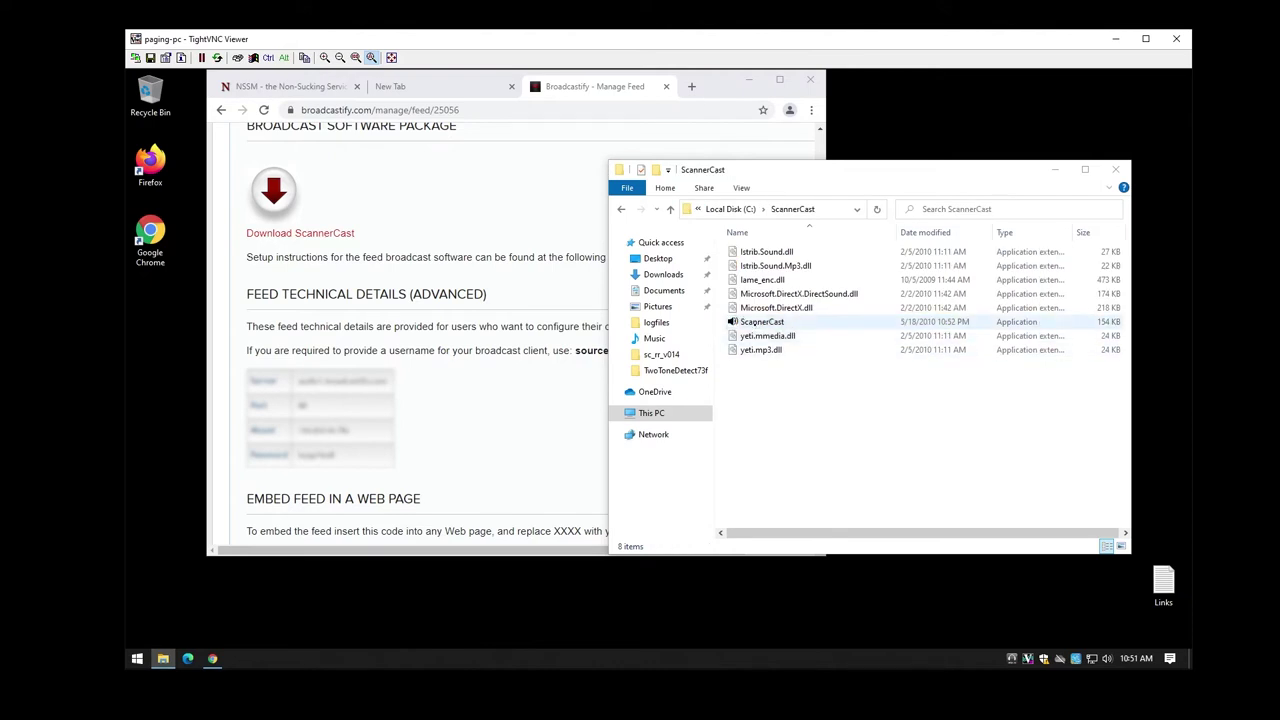
Launch ScannerCast, enter the account password and fetch the feed configuration.
click(748, 323)
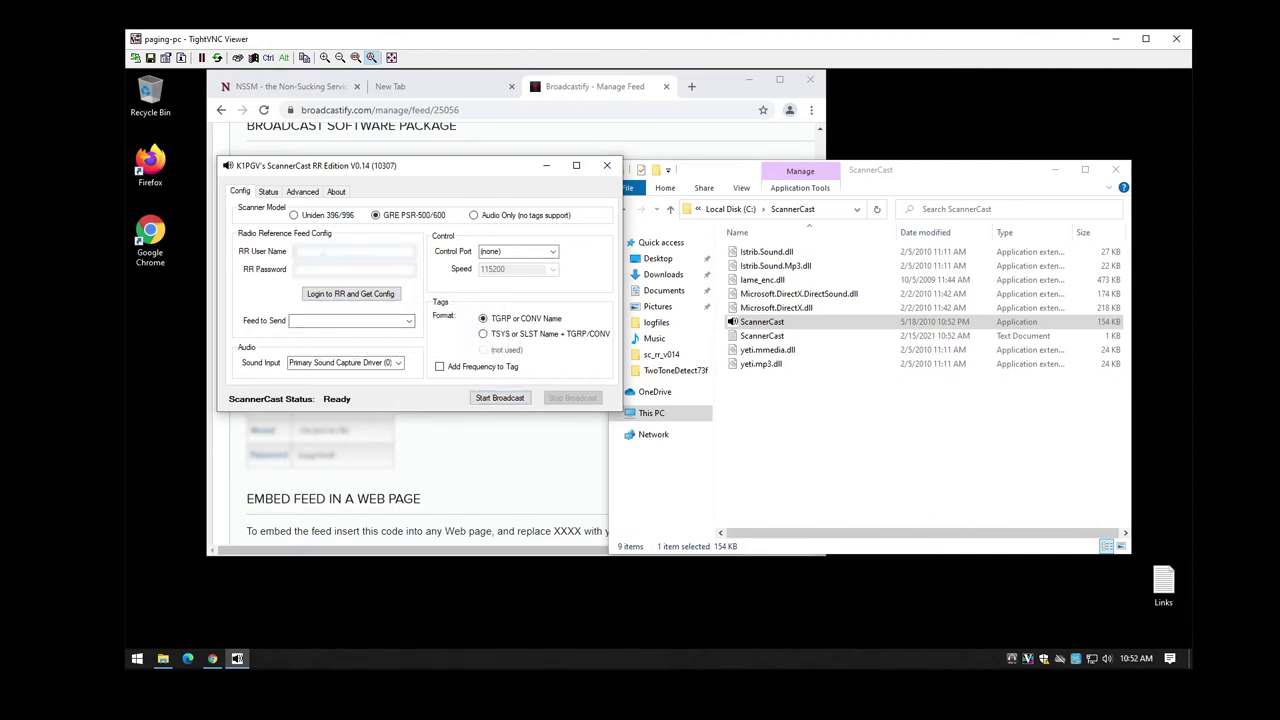
key(ctrl+v)
click(338, 294)
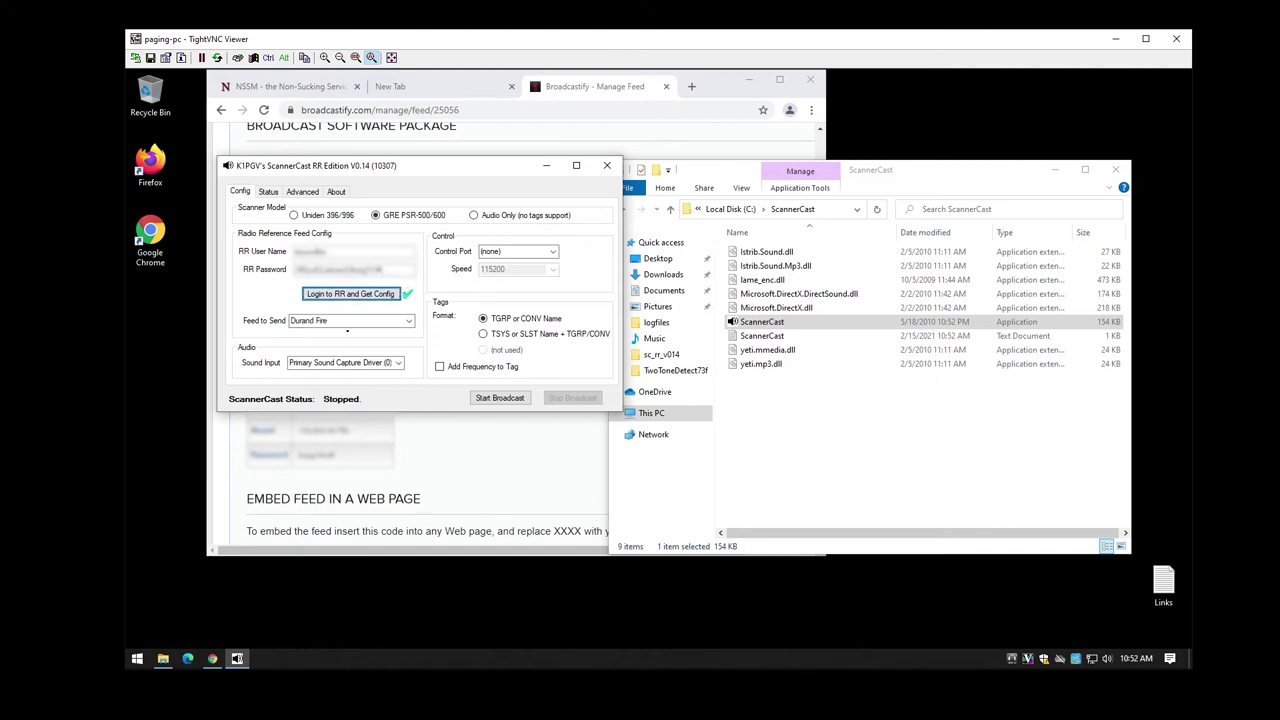
Choose the Durand Fire feed, Rear Microphone sound input and Audio Only model.
key(Tab)
click(407, 322)
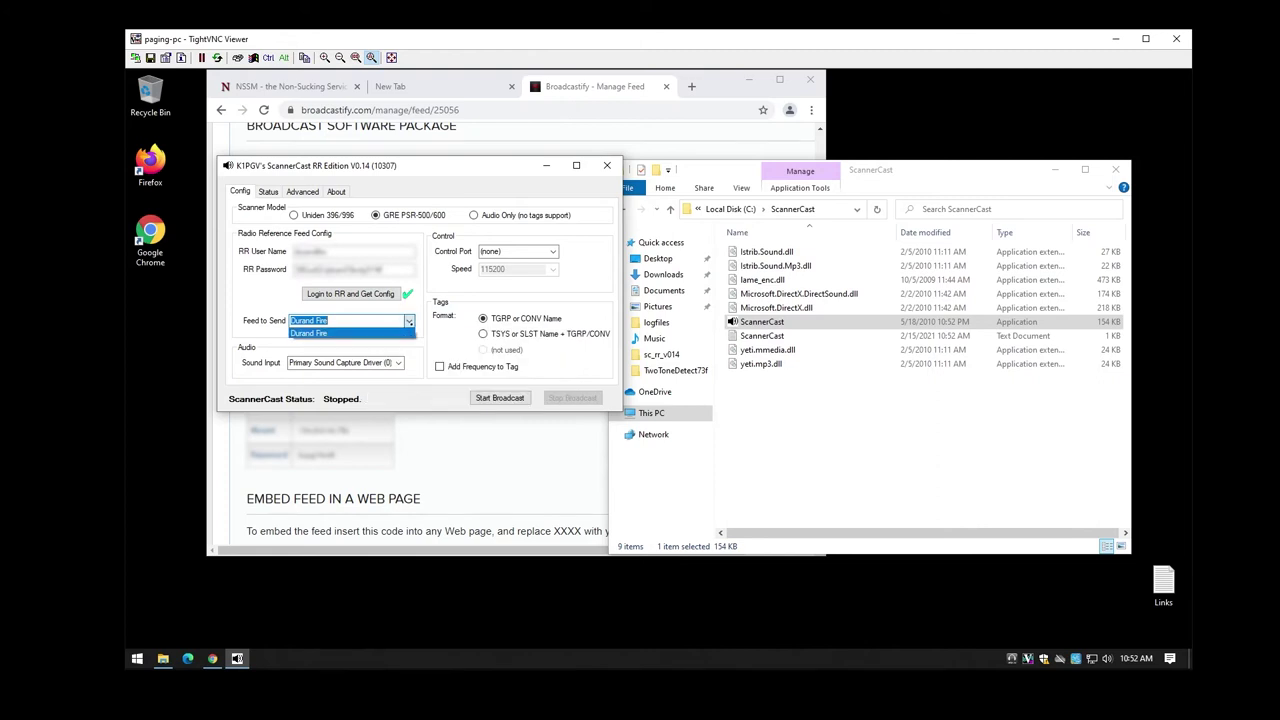
click(420, 336)
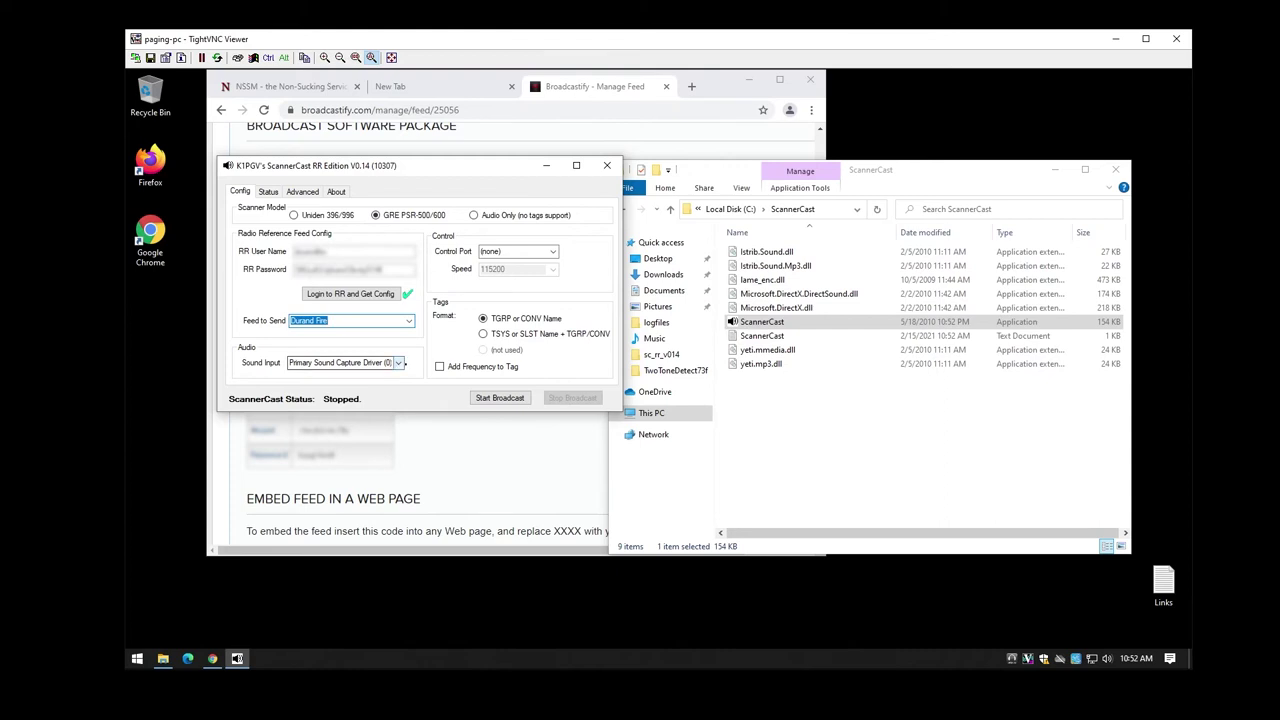
click(398, 363)
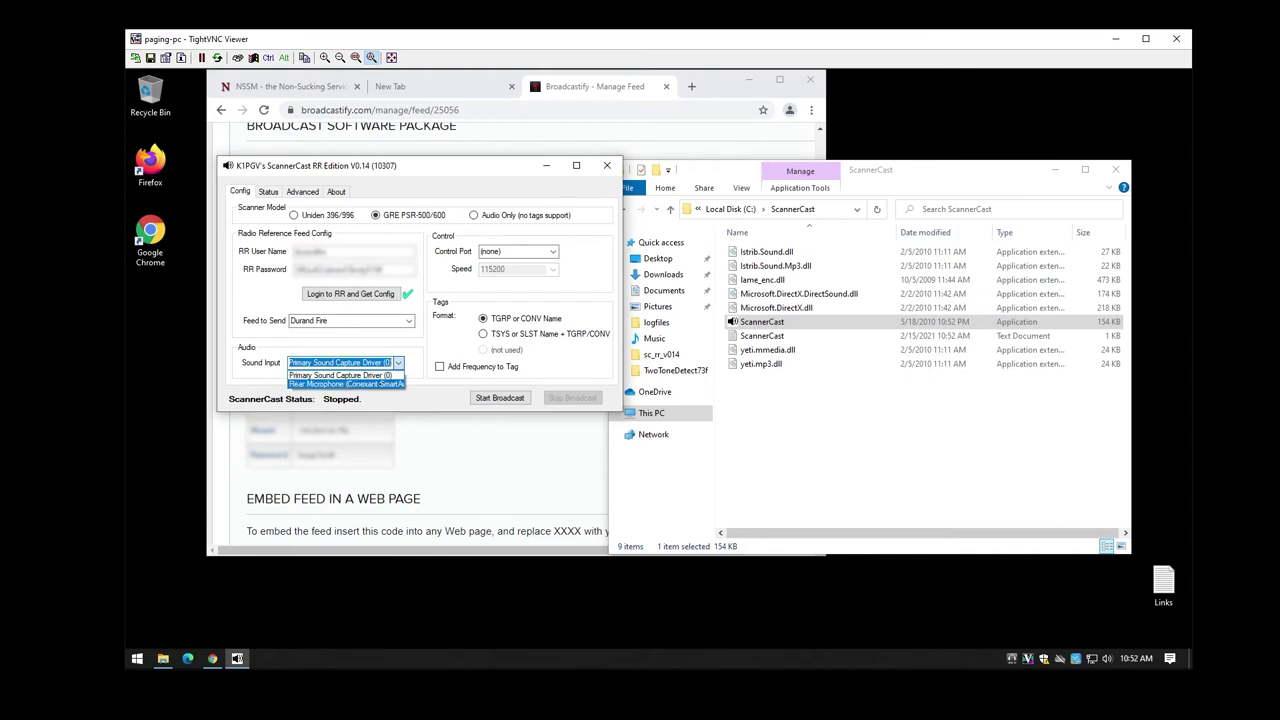
click(372, 384)
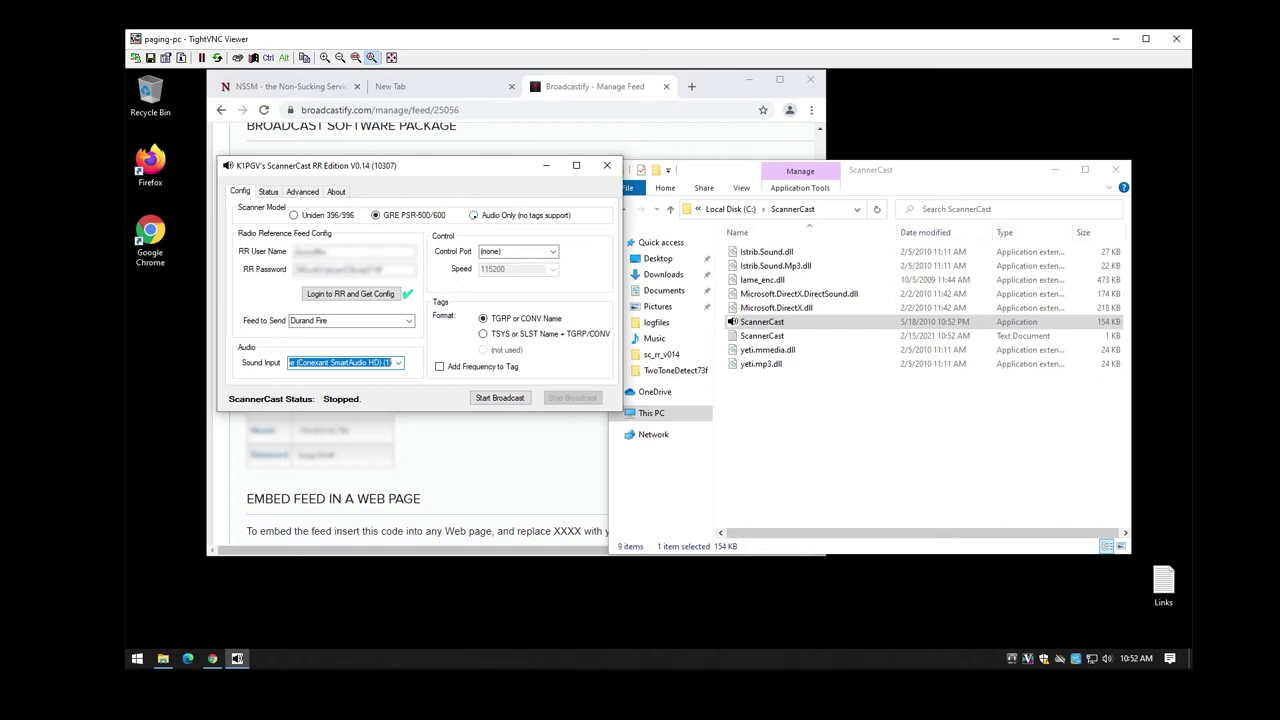
click(474, 215)
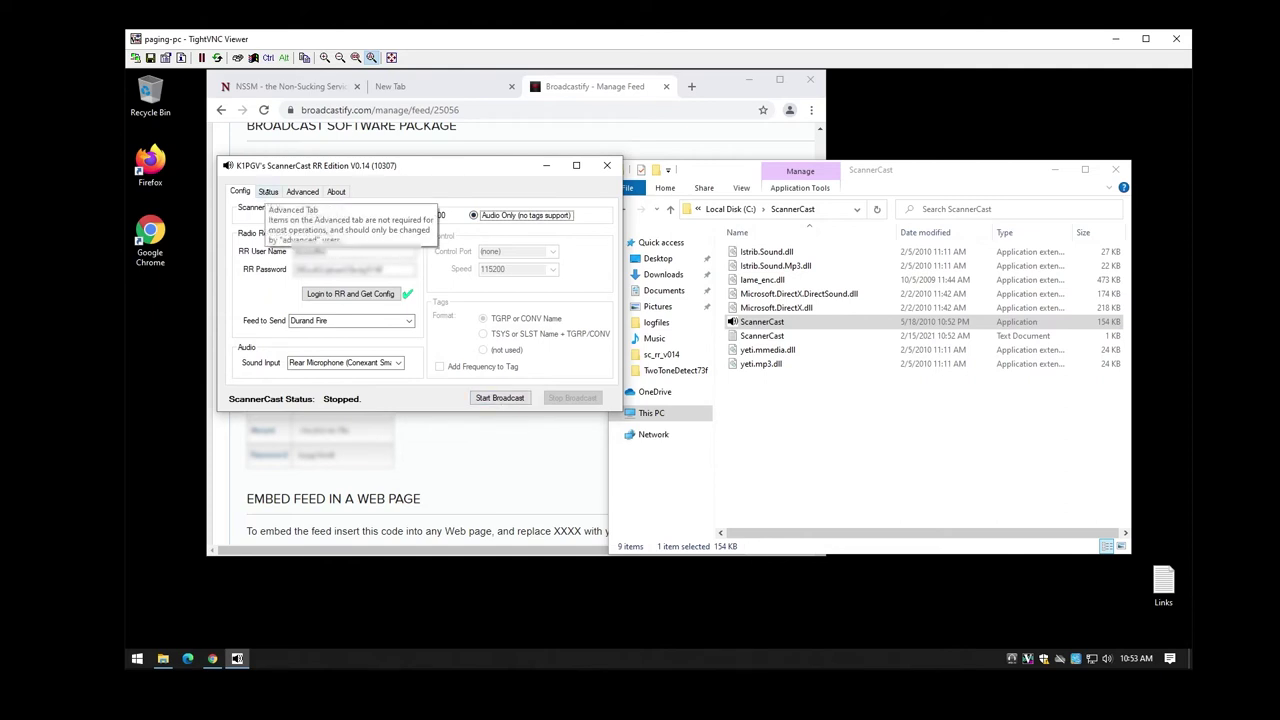
Start the broadcast from the Status tab and confirm it on the Broadcastify feed page.
click(268, 191)
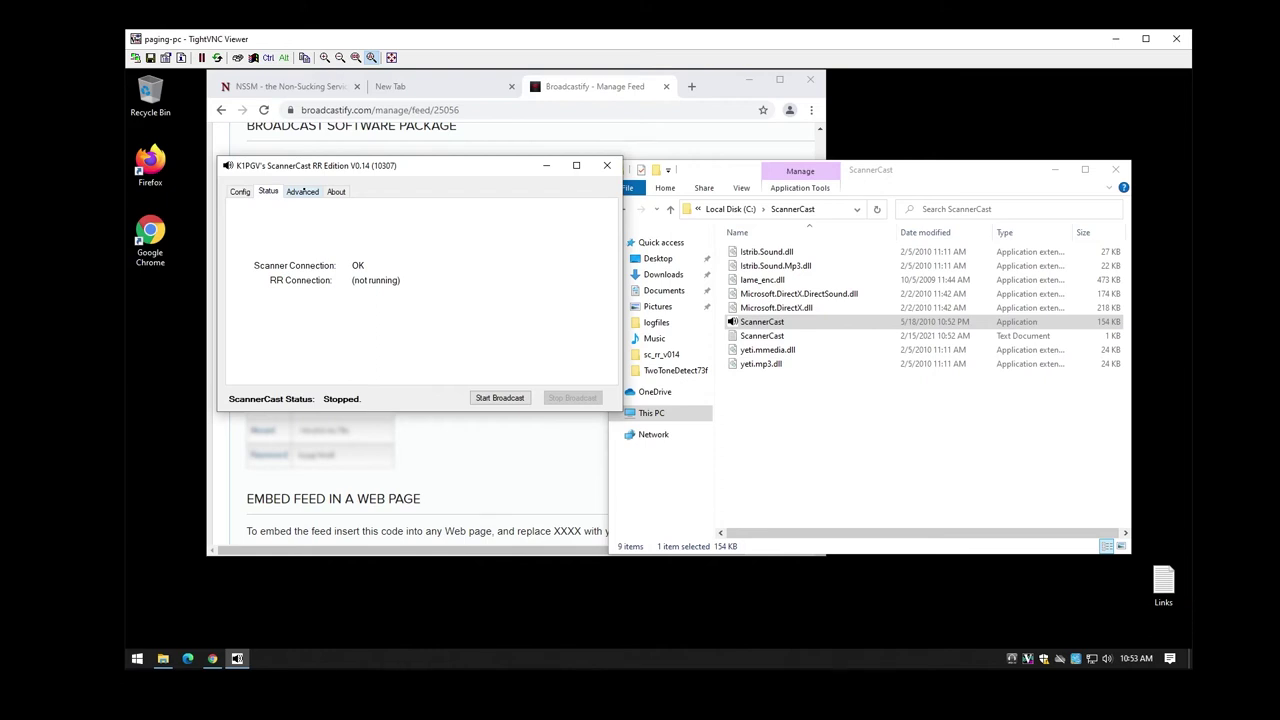
click(495, 398)
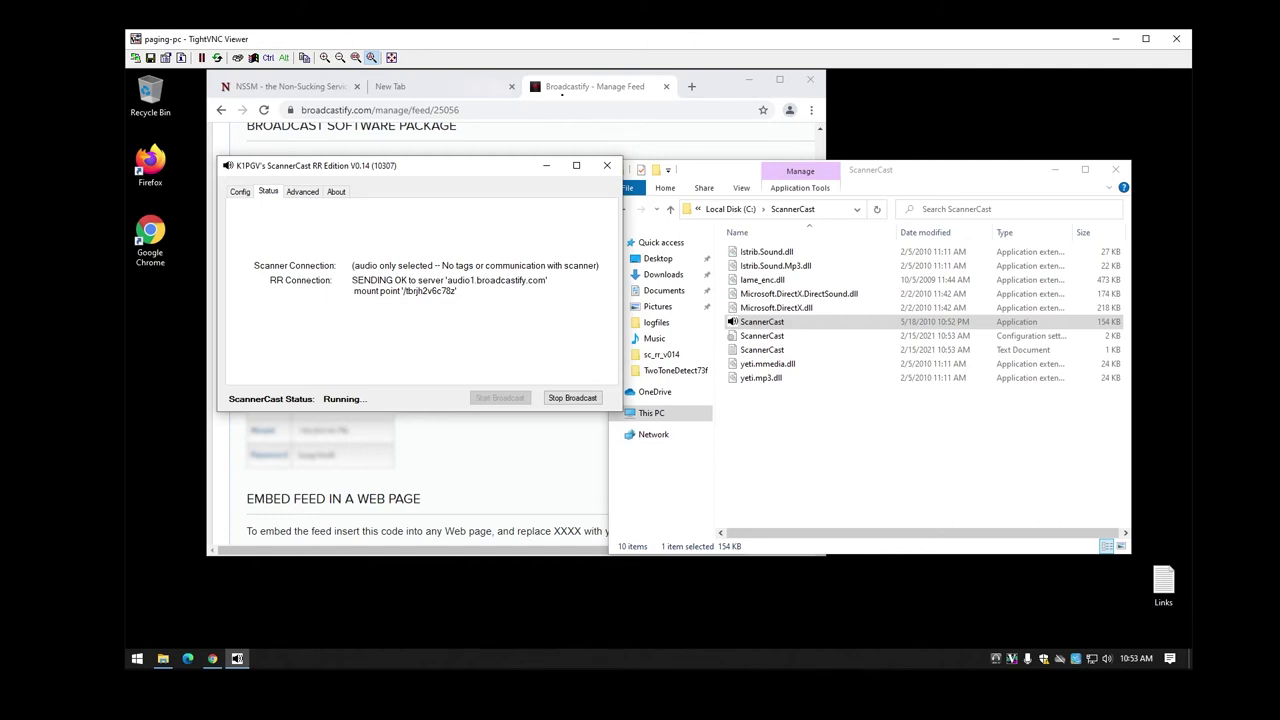
click(568, 89)
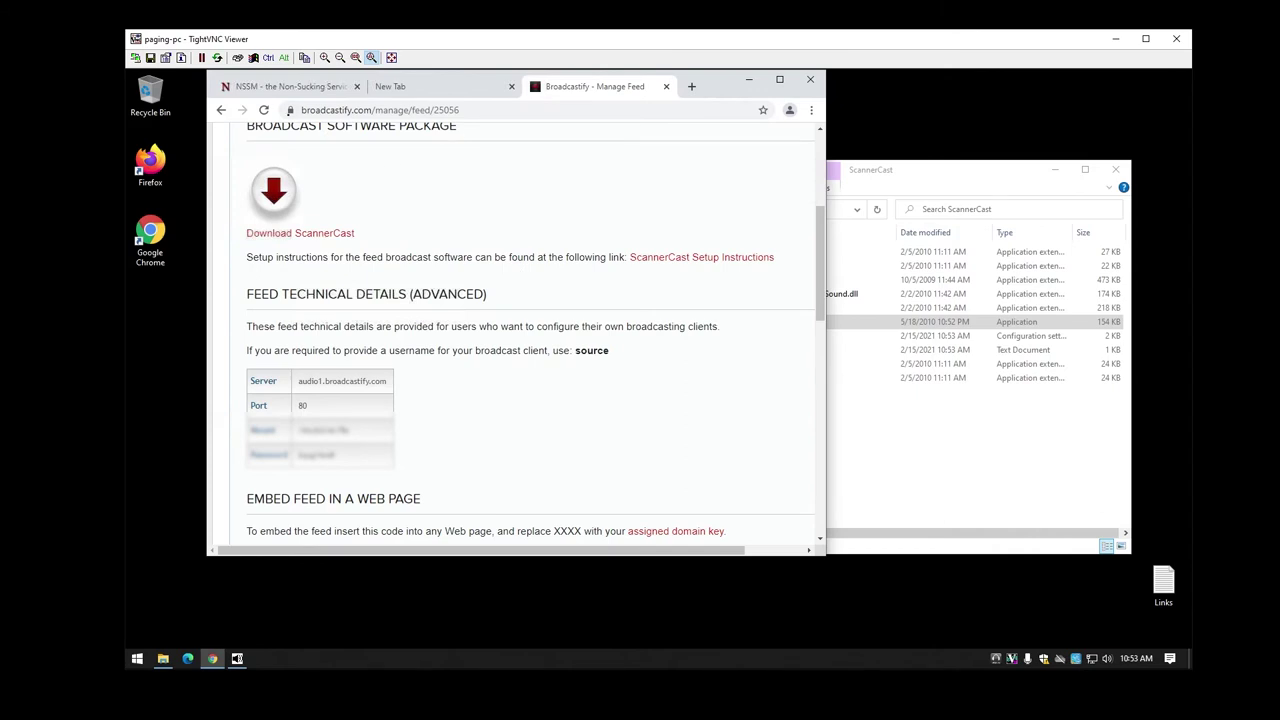
scroll(300, 350, up, 3)
click(290, 352)
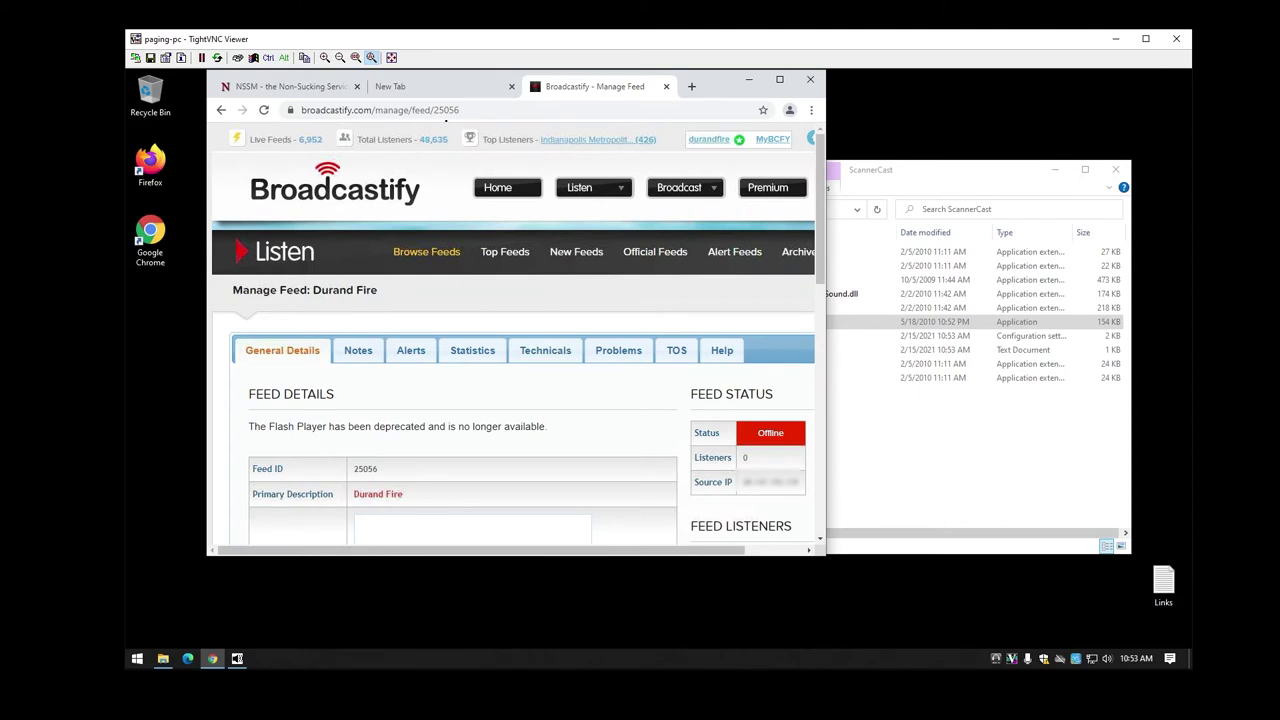
Return to ScannerCast, then bring the Downloads folder in File Explorer forward.
click(237, 658)
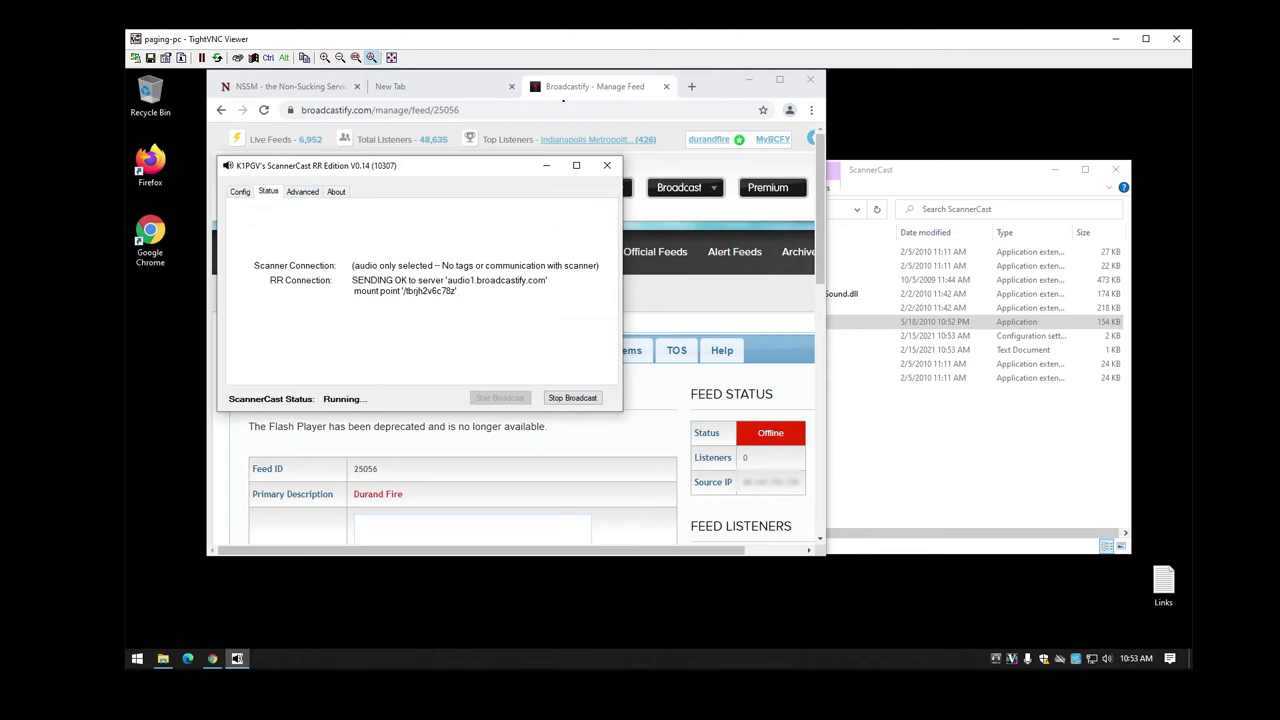
click(400, 86)
click(929, 176)
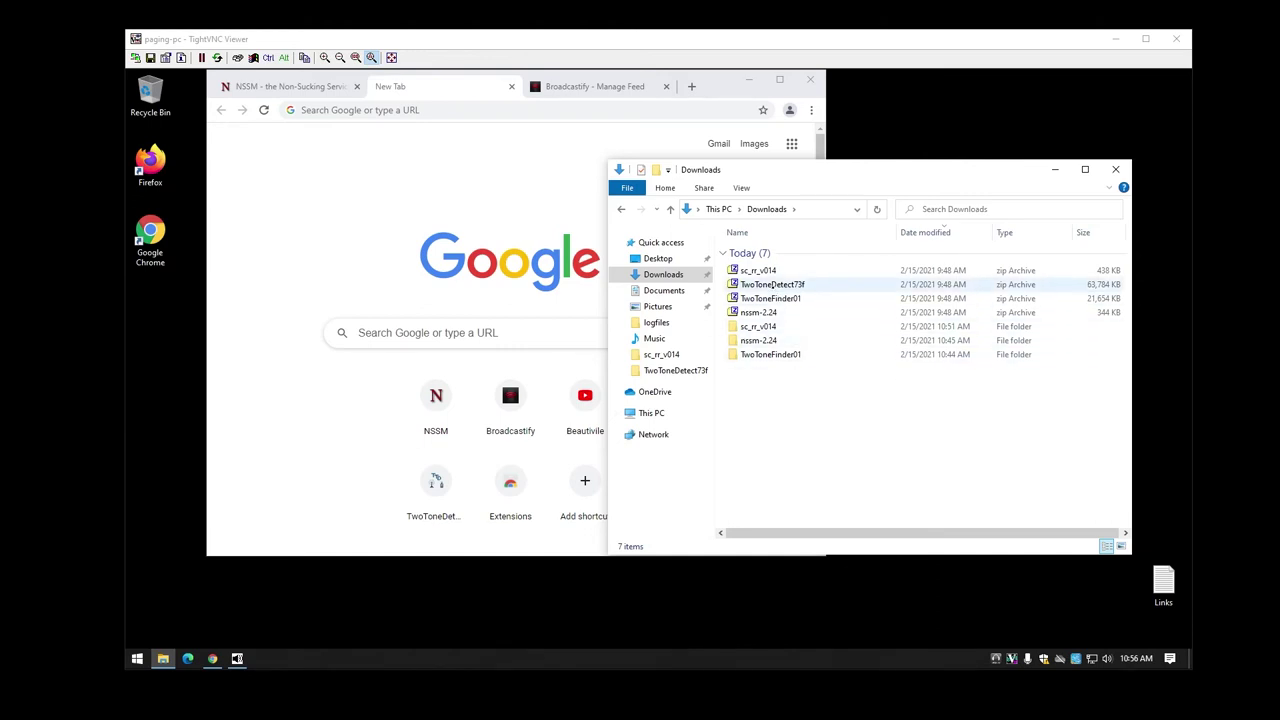
Extract TwoToneDetect73f.zip into Downloads and open the extracted folder.
right_click(766, 285)
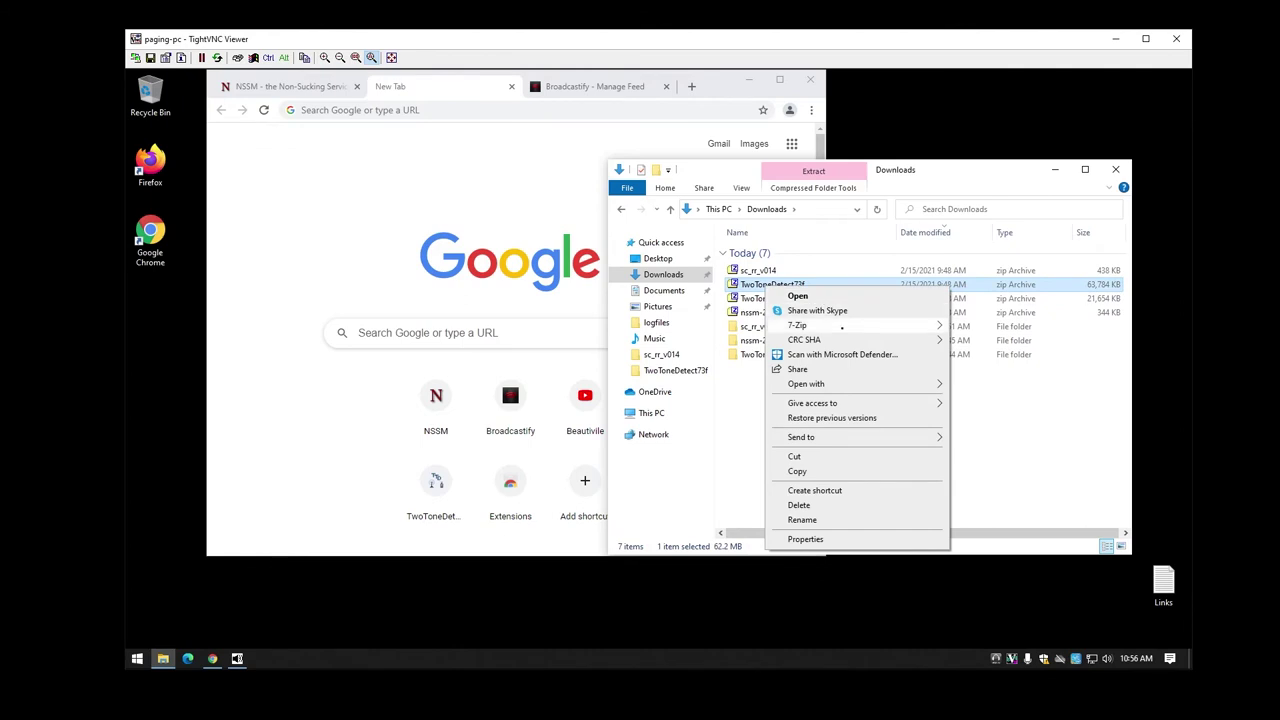
mouse_move(842, 326)
click(563, 355)
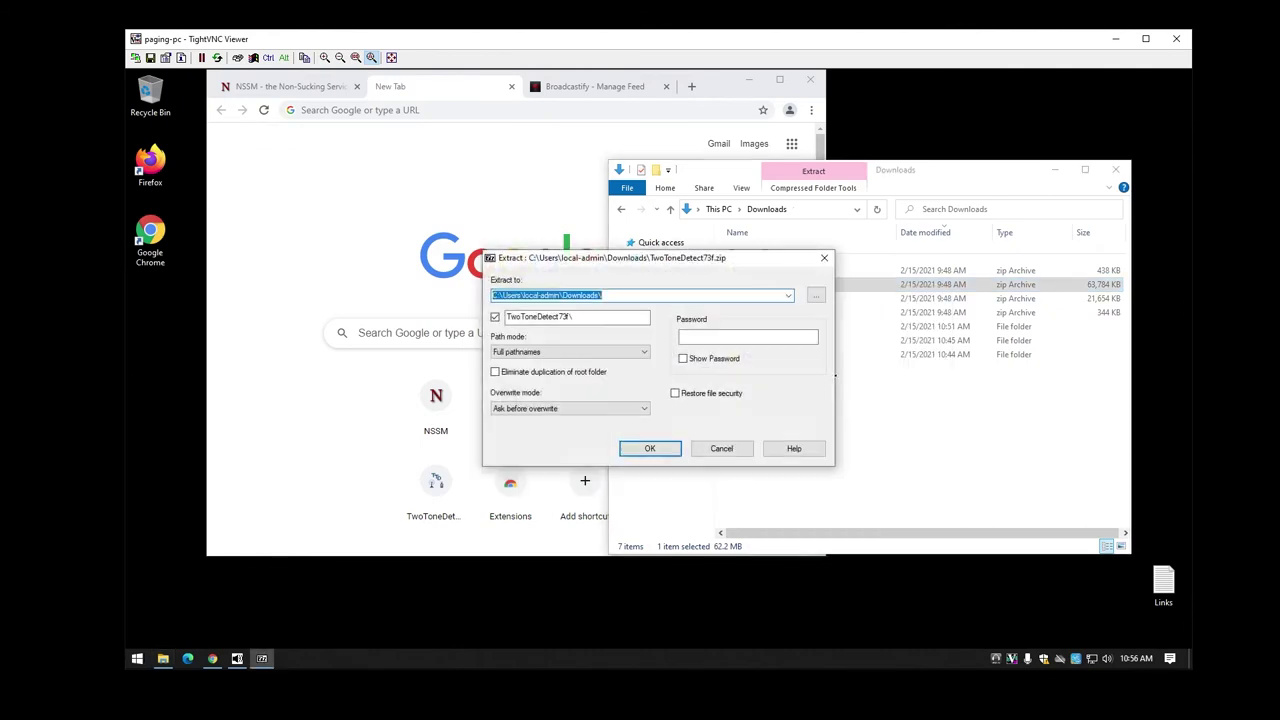
click(660, 446)
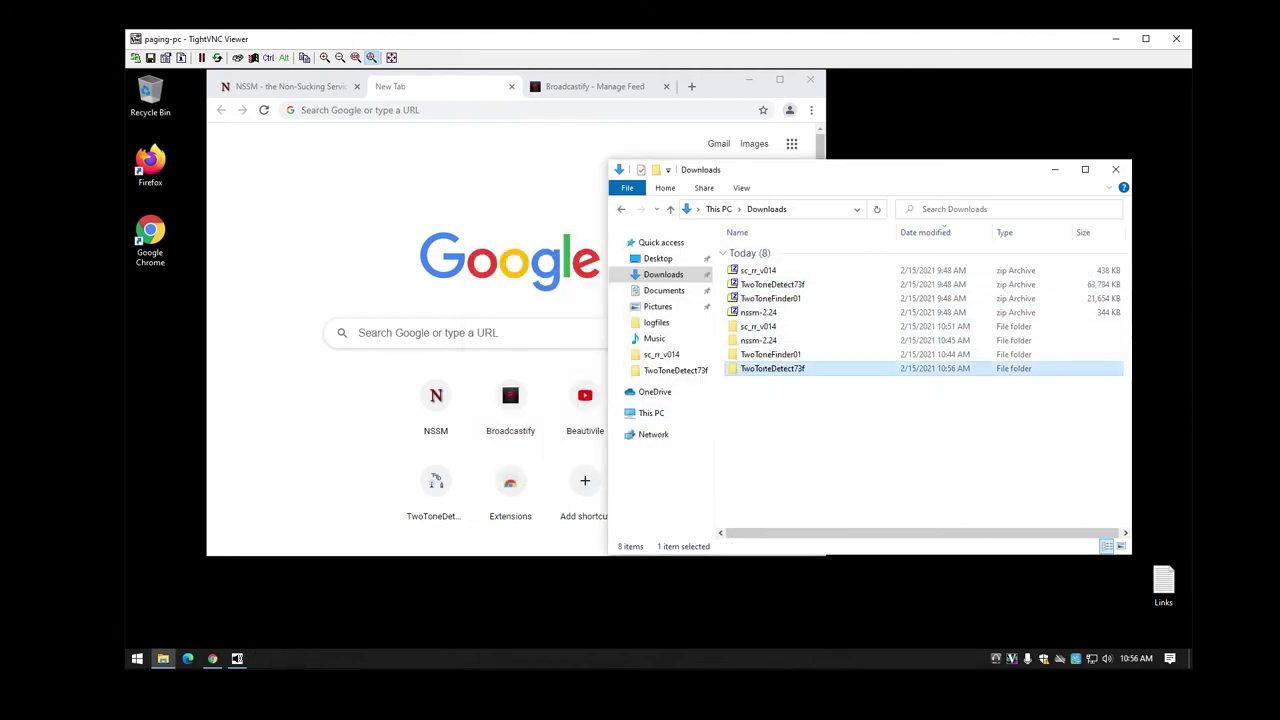
double_click(785, 368)
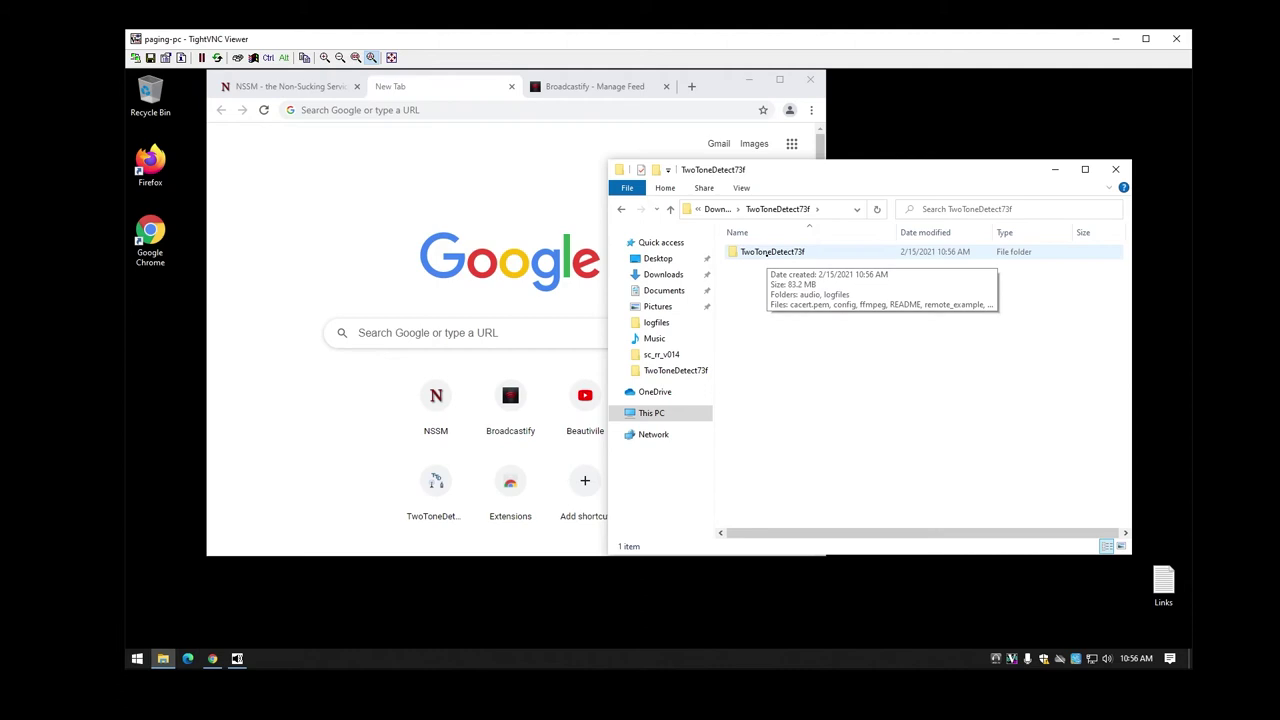
Copy the inner TwoToneDetect73f folder onto Local Disk (C:).
click(770, 253)
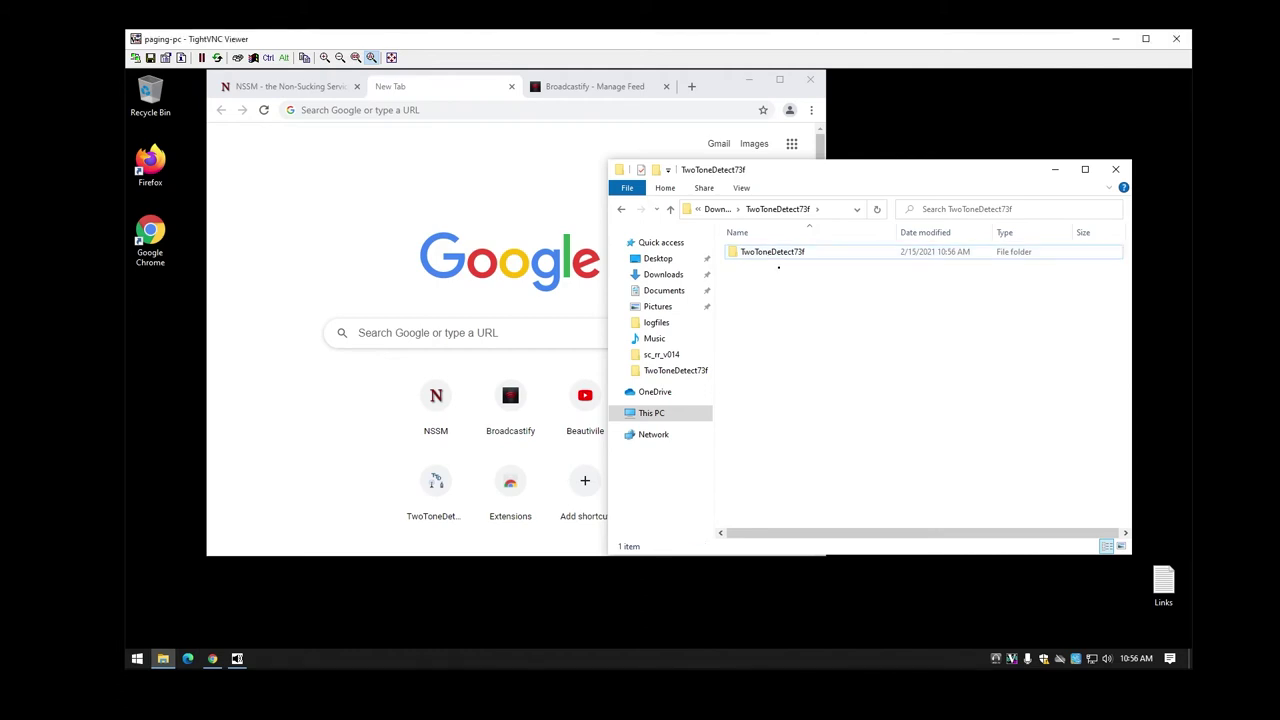
click(651, 413)
double_click(817, 440)
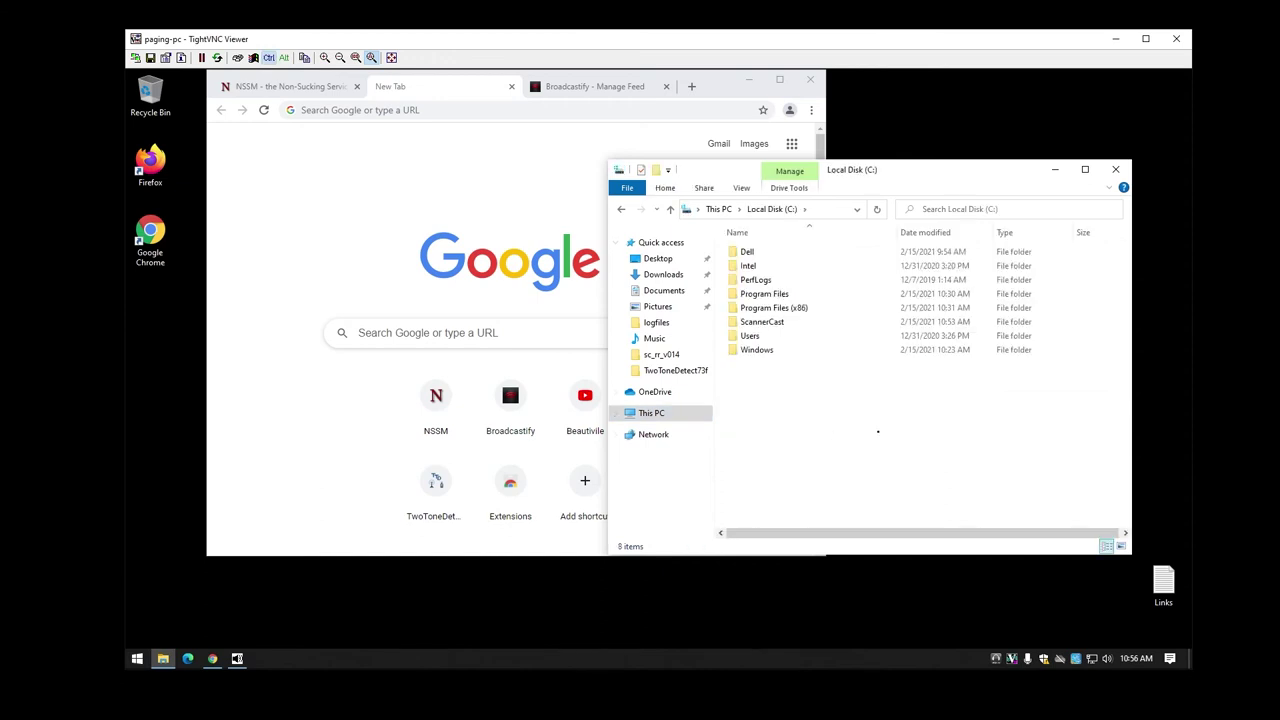
key(ctrl+v)
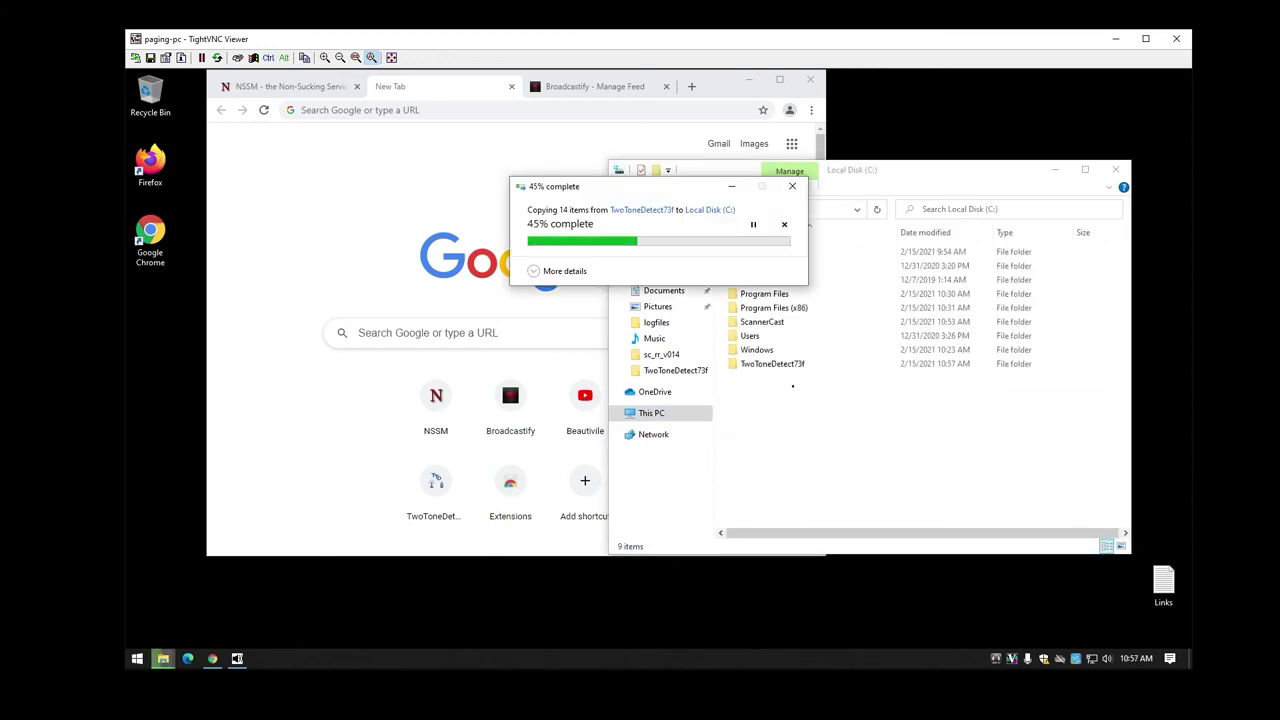
click(786, 364)
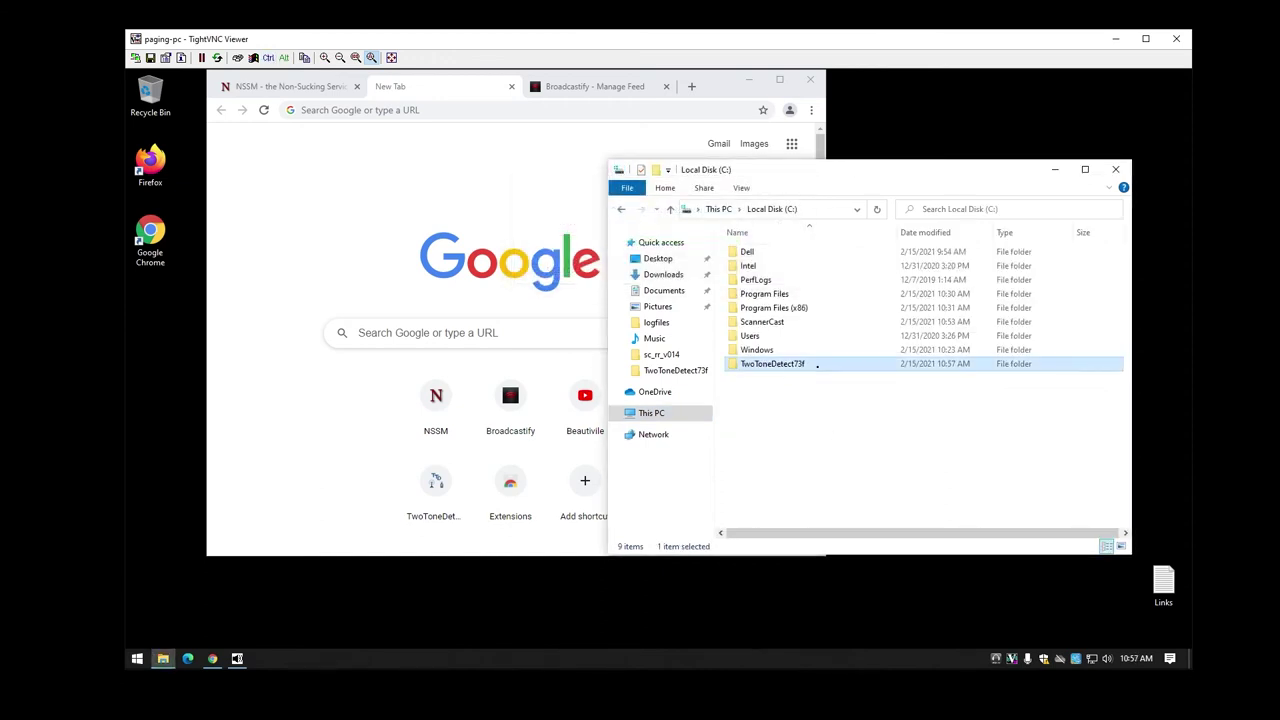
Rename the copied folder to TwoToneDetect and open it.
key(F2)
key(End)
key(BackSpace)
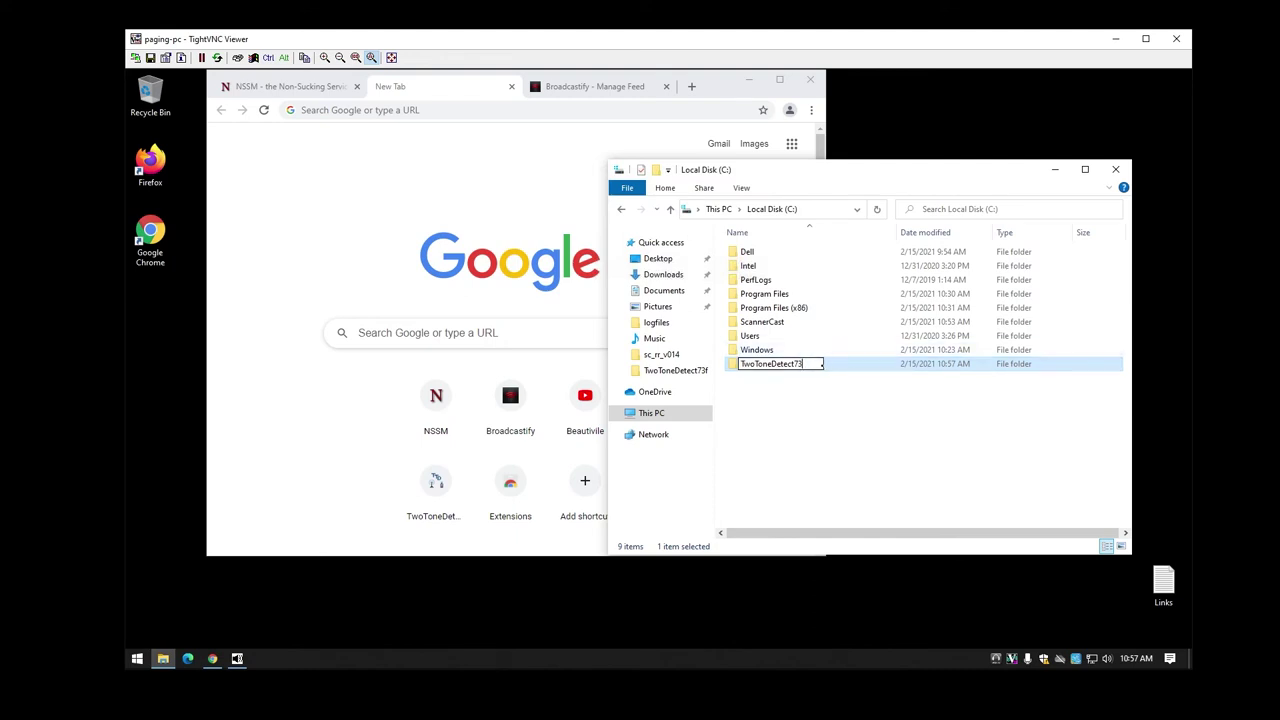
key(BackSpace)
key(BackSpace)
key(Return)
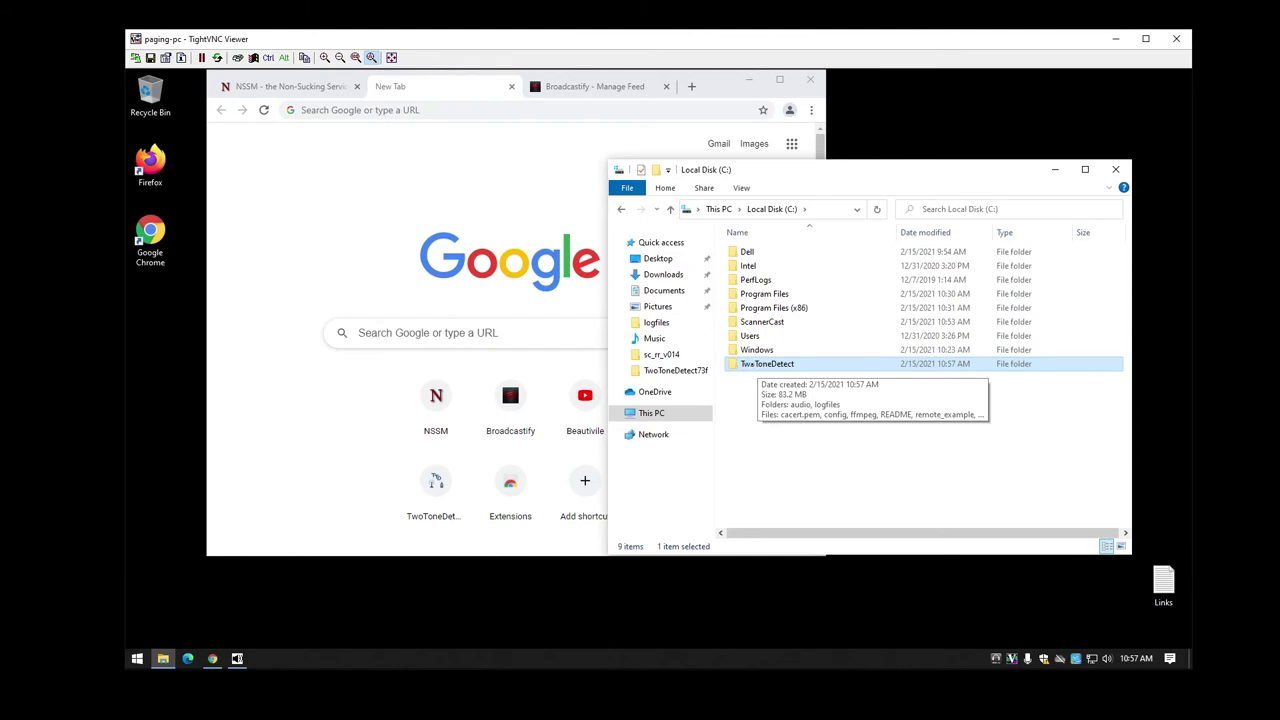
double_click(765, 364)
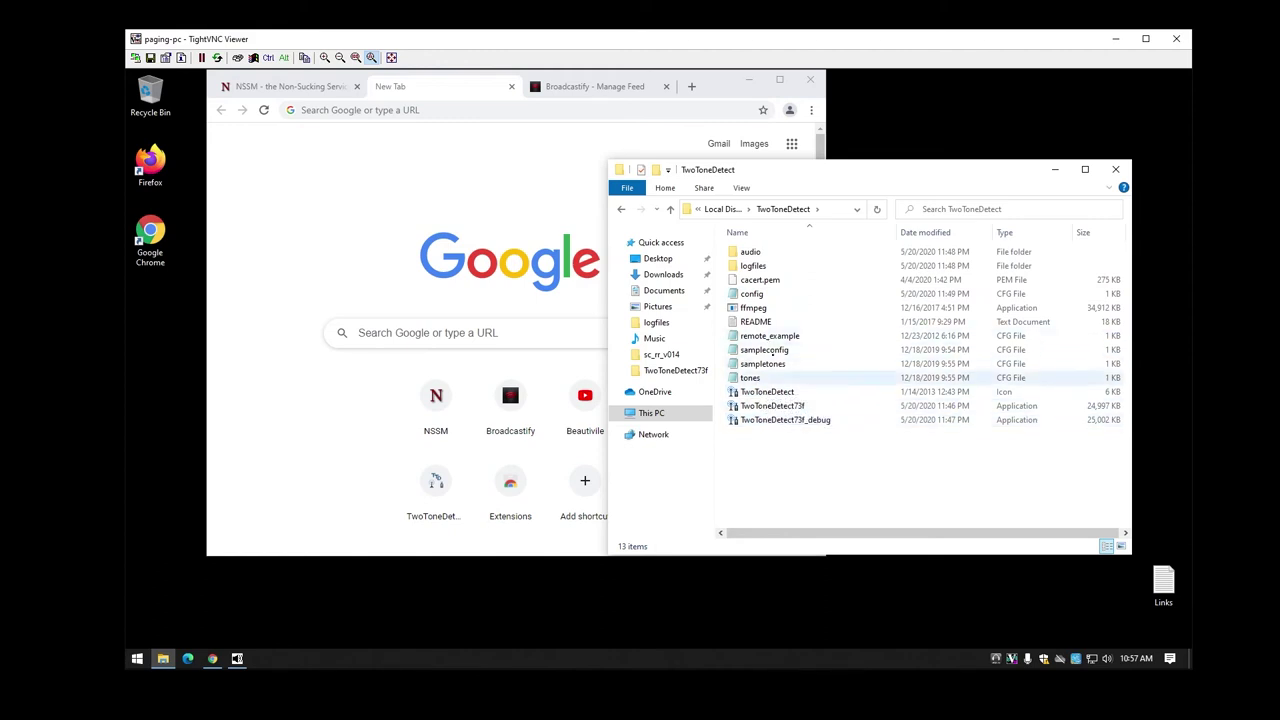
click(749, 294)
right_click(749, 294)
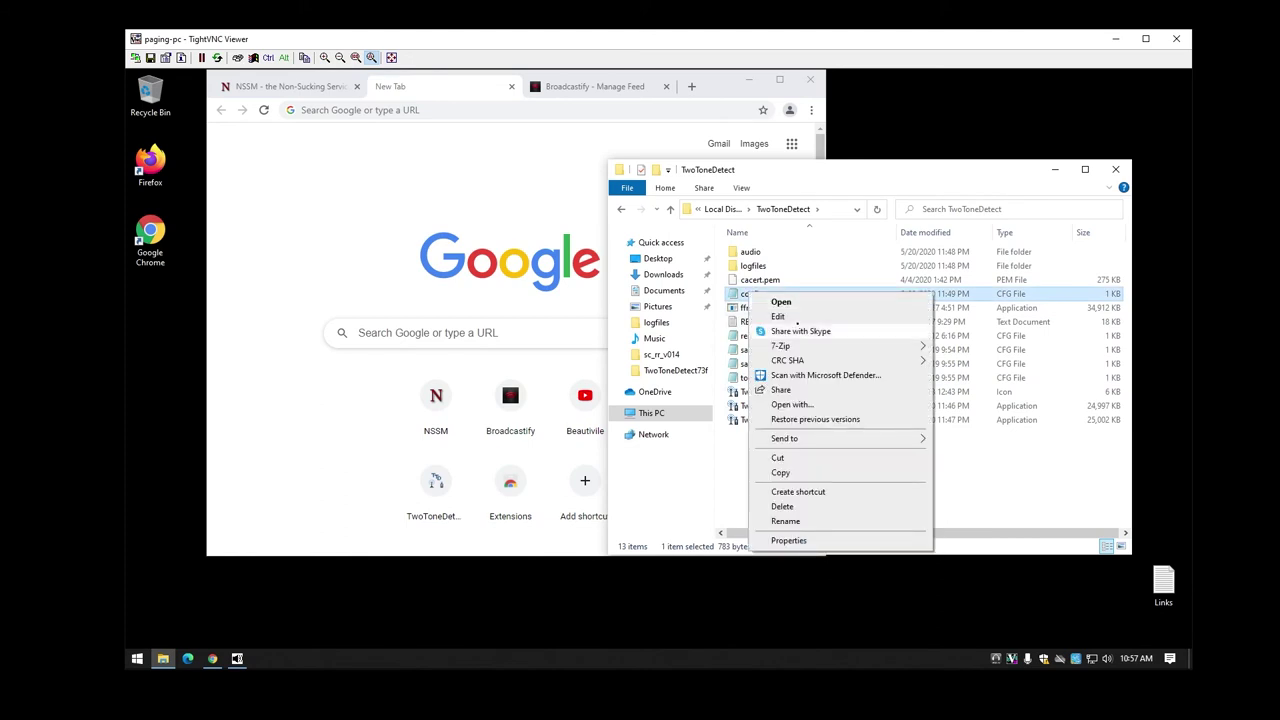
click(770, 316)
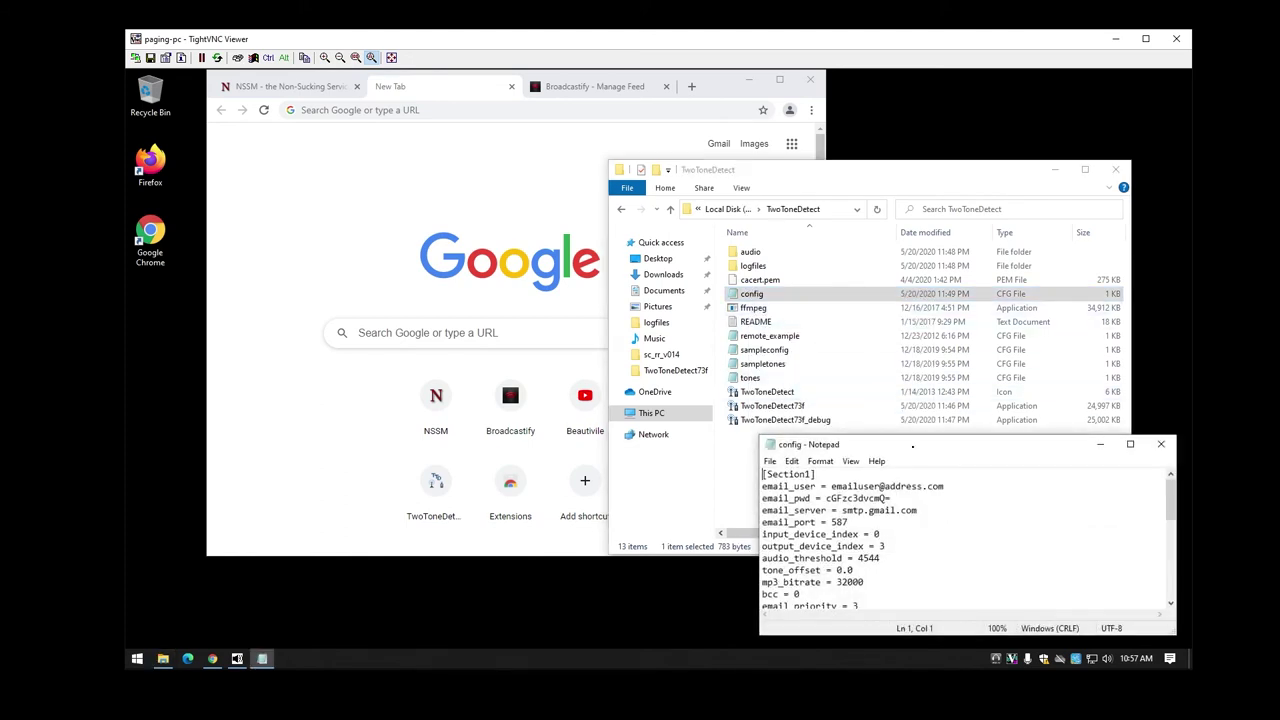
drag(909, 443, 326, 127)
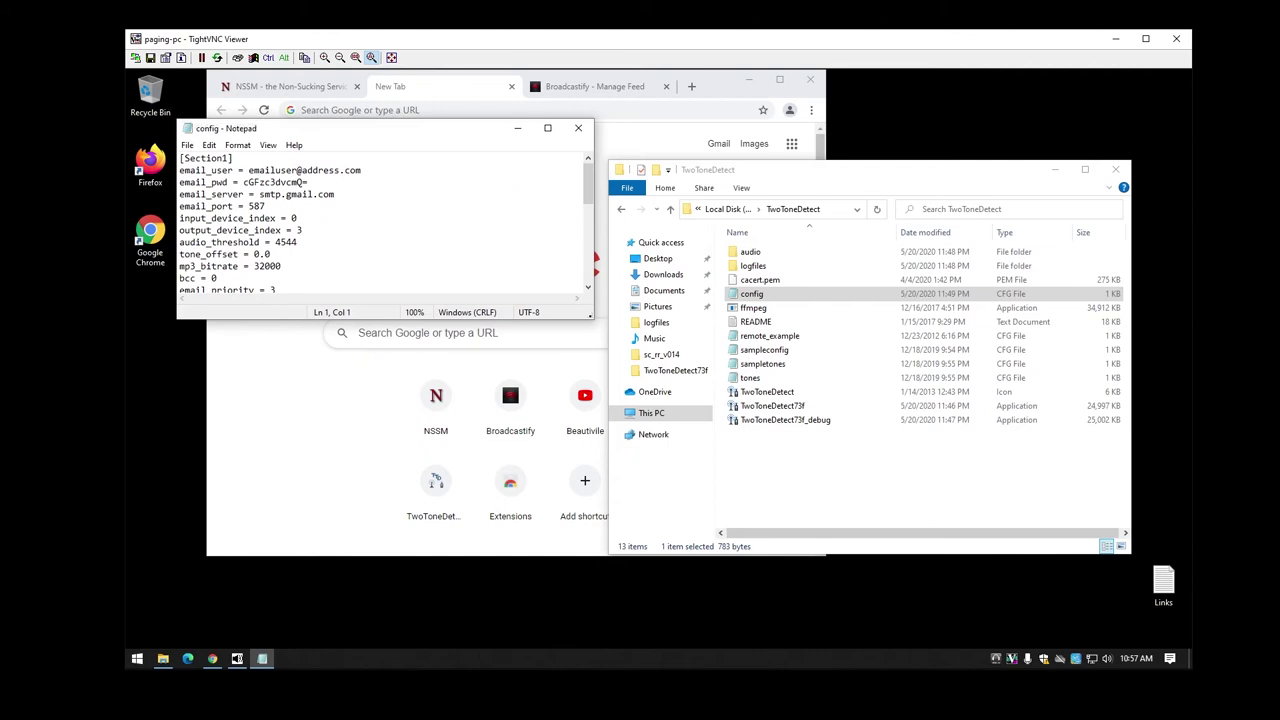
drag(591, 317, 599, 585)
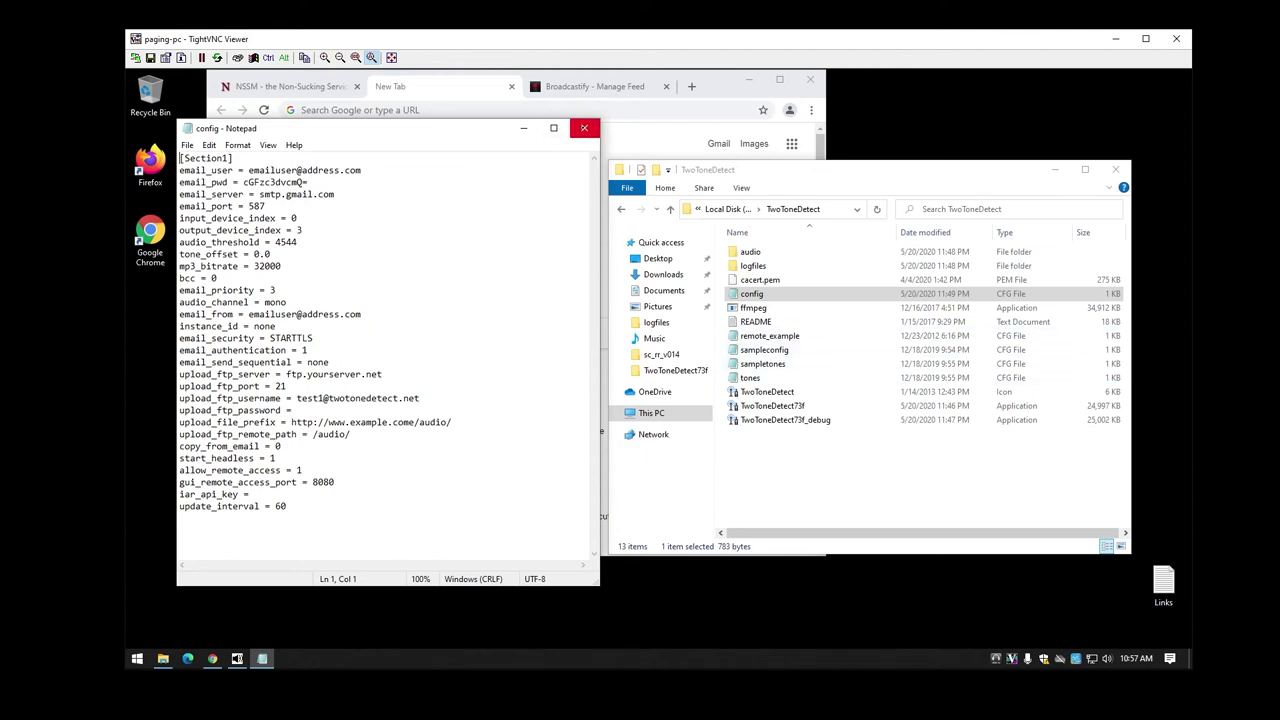
click(584, 128)
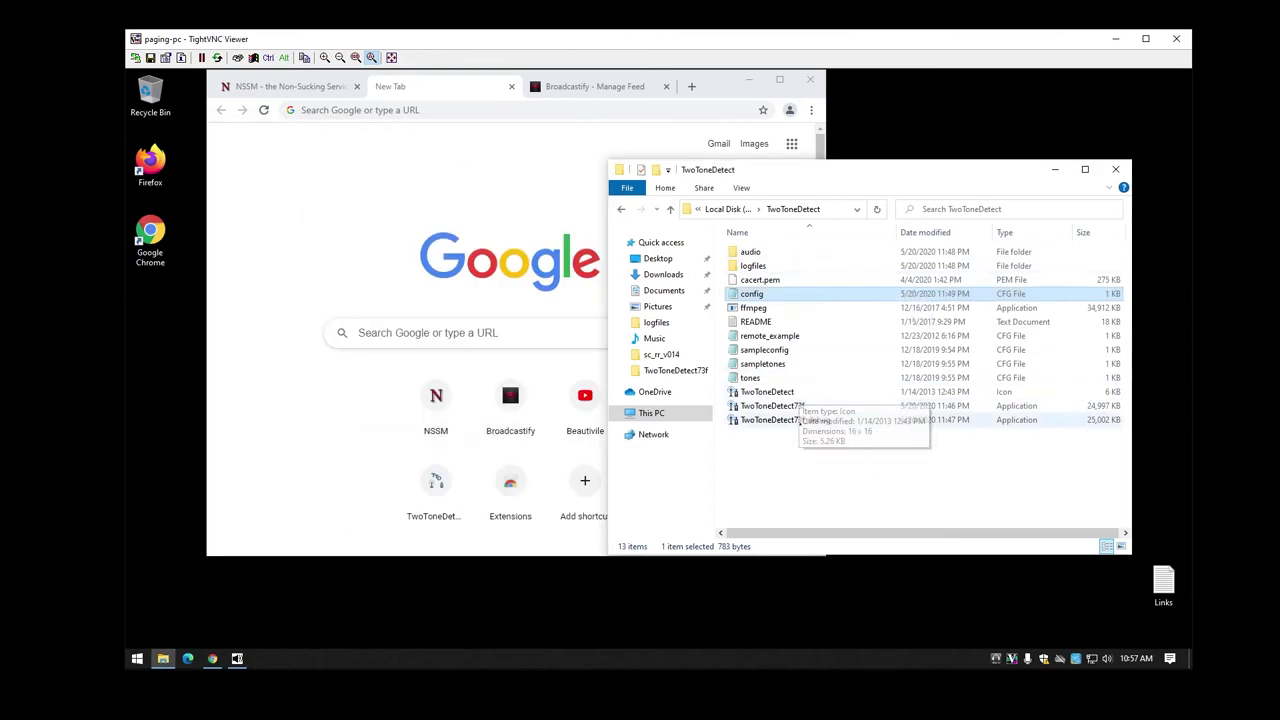
Launch TwoToneDetect73f_debug and open its web GUI at localhost:8080 from the tray icon.
double_click(785, 420)
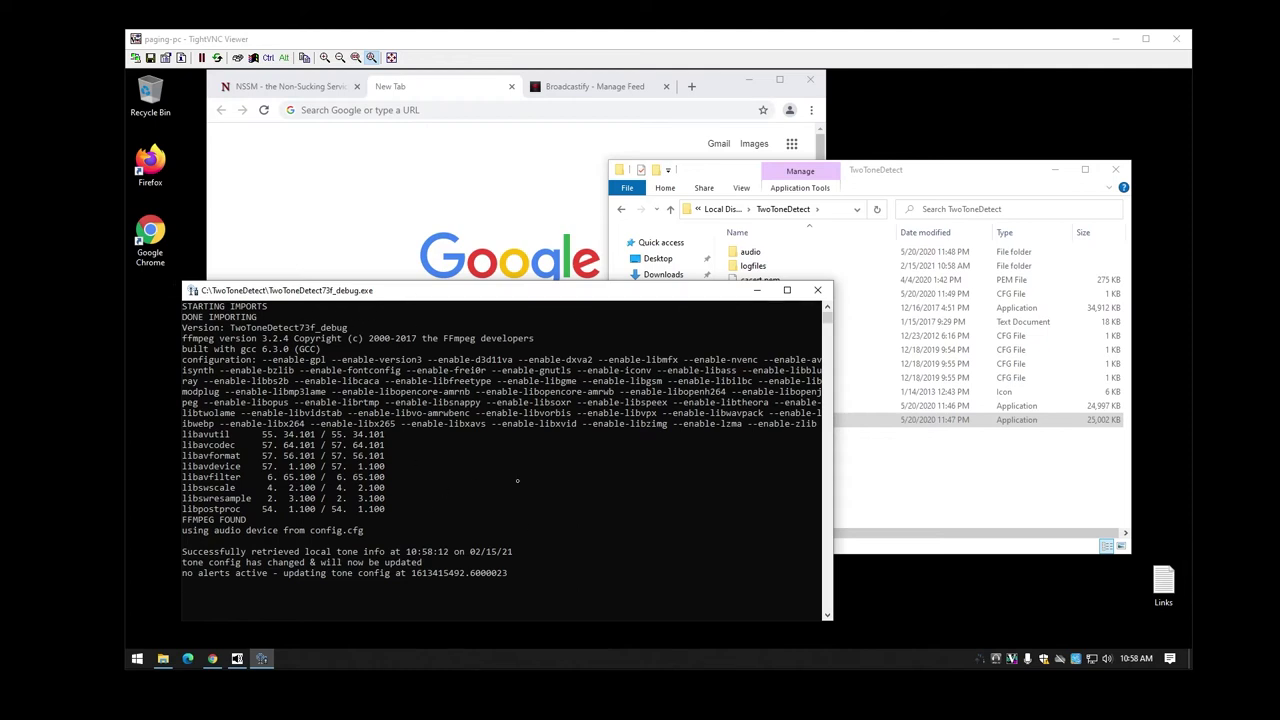
click(980, 658)
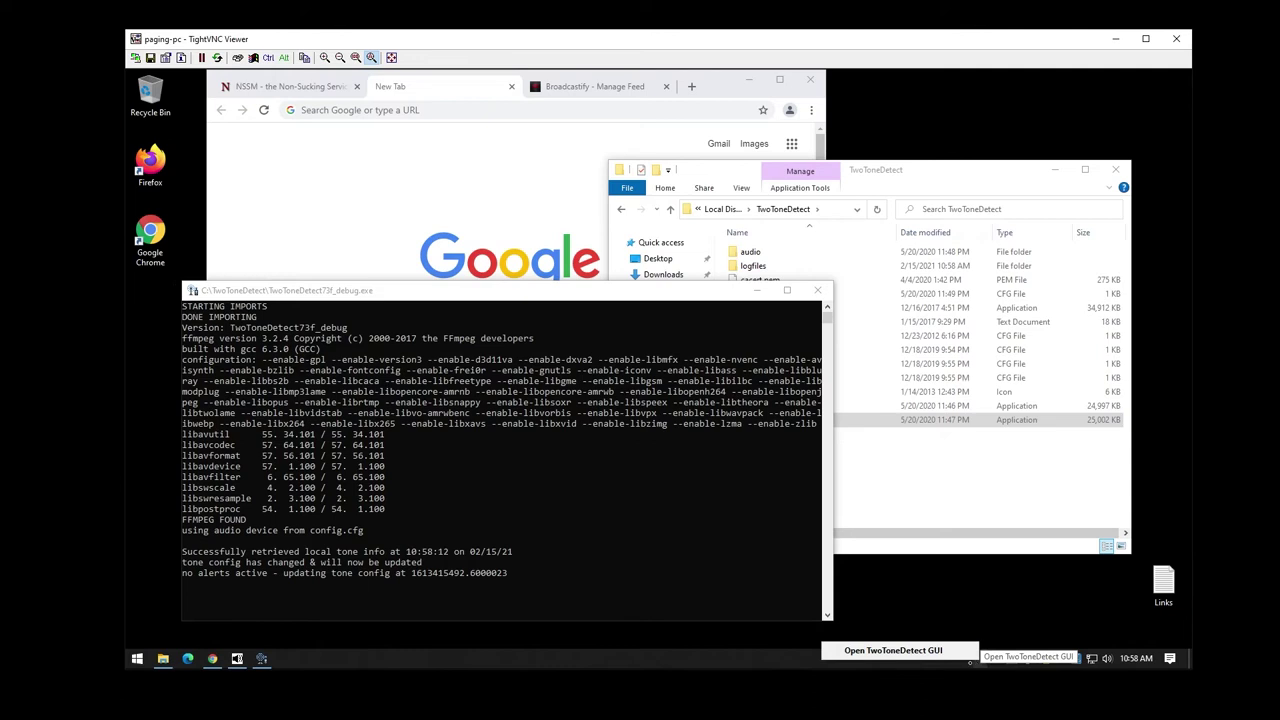
click(931, 652)
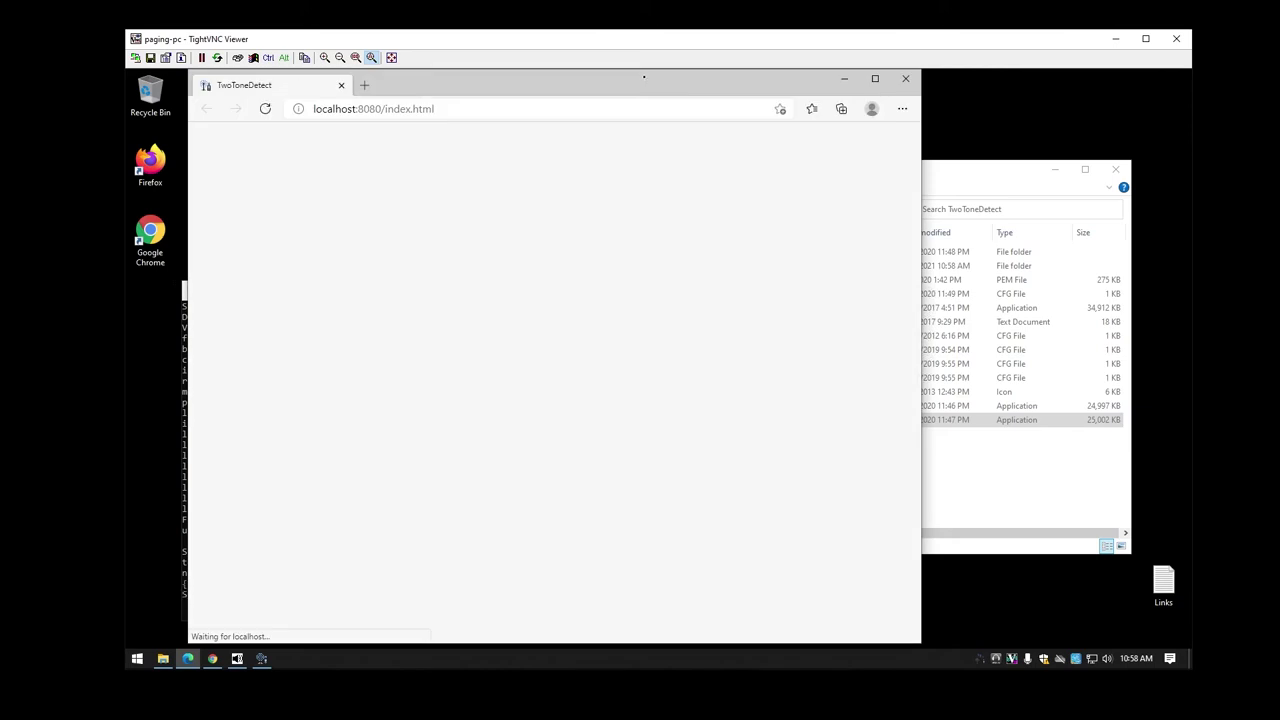
Select Rear Microphone as the audio input device and lower the Audio Squelch slider.
drag(401, 82, 615, 82)
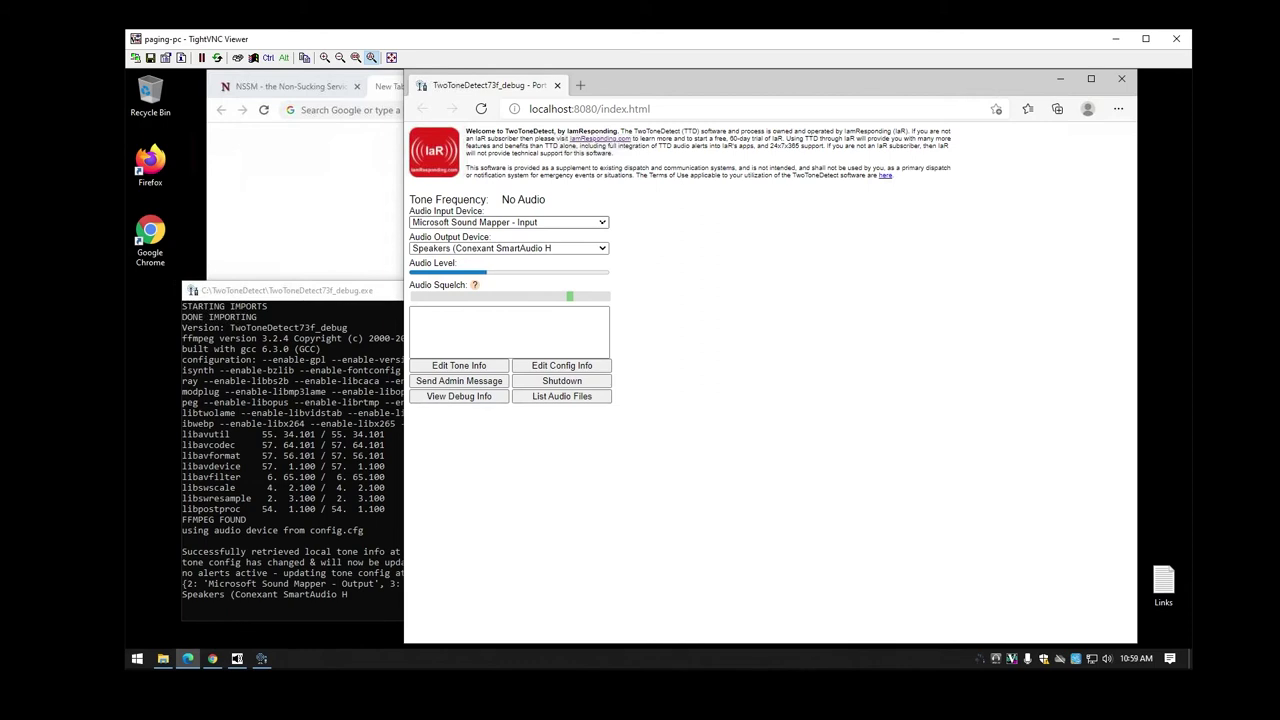
click(547, 222)
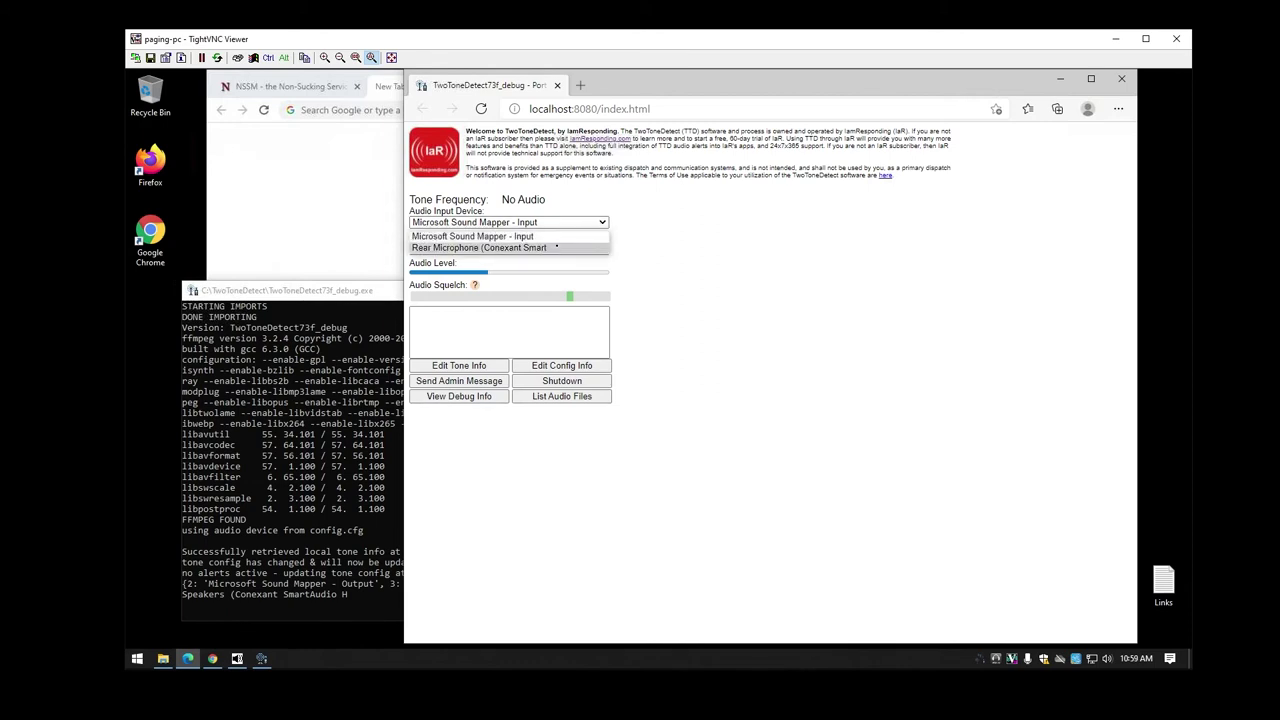
click(547, 248)
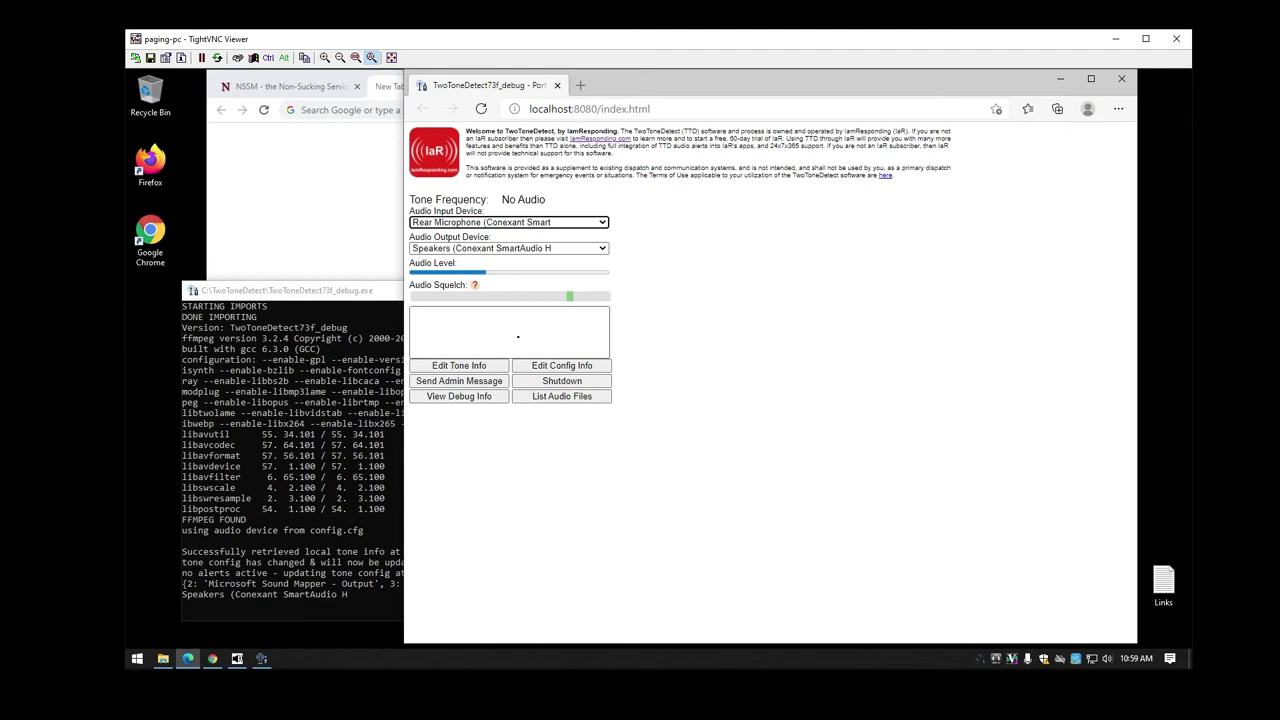
drag(569, 296, 525, 297)
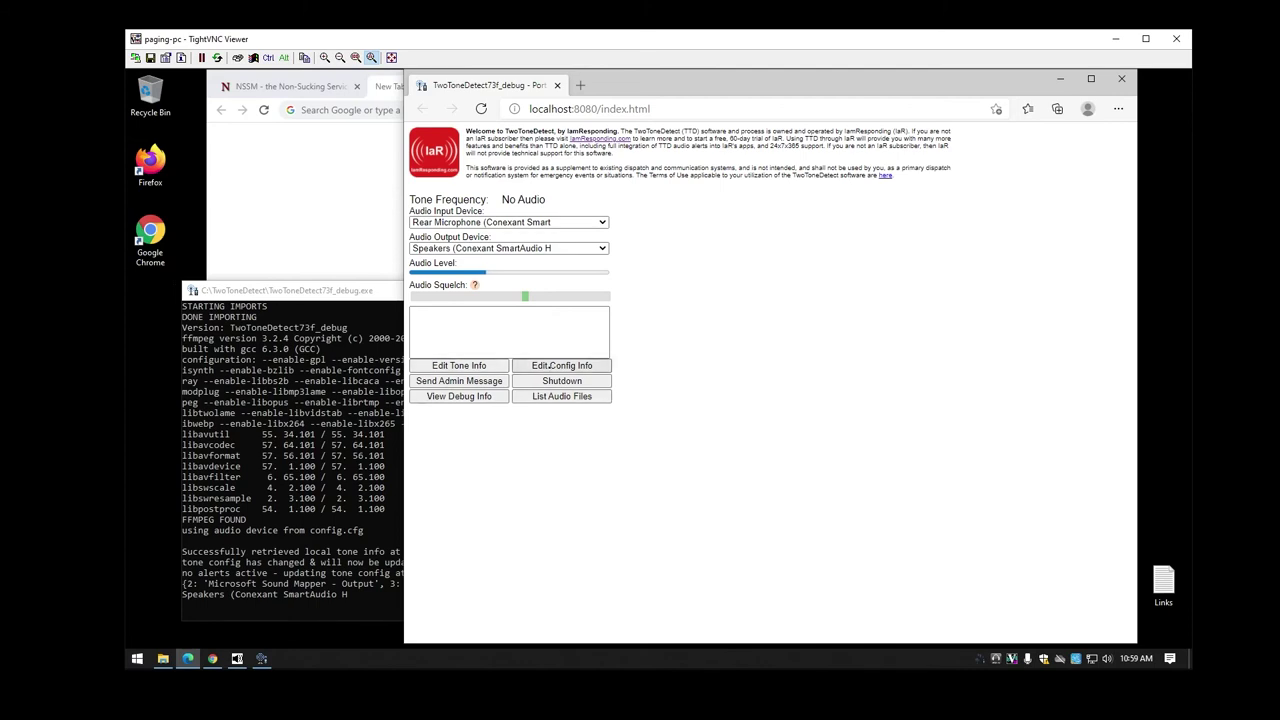
Open the TwoToneDetect Settings Editor and scroll down through its settings.
click(550, 366)
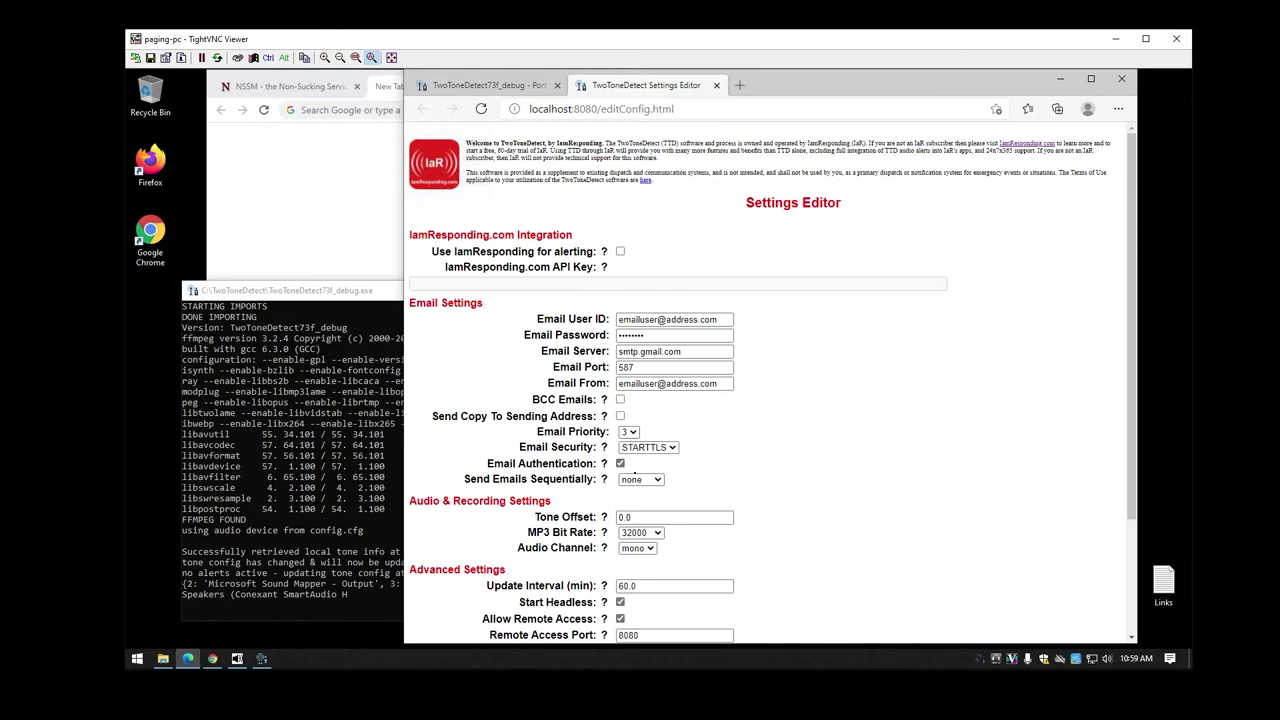
scroll(709, 507, down, 2)
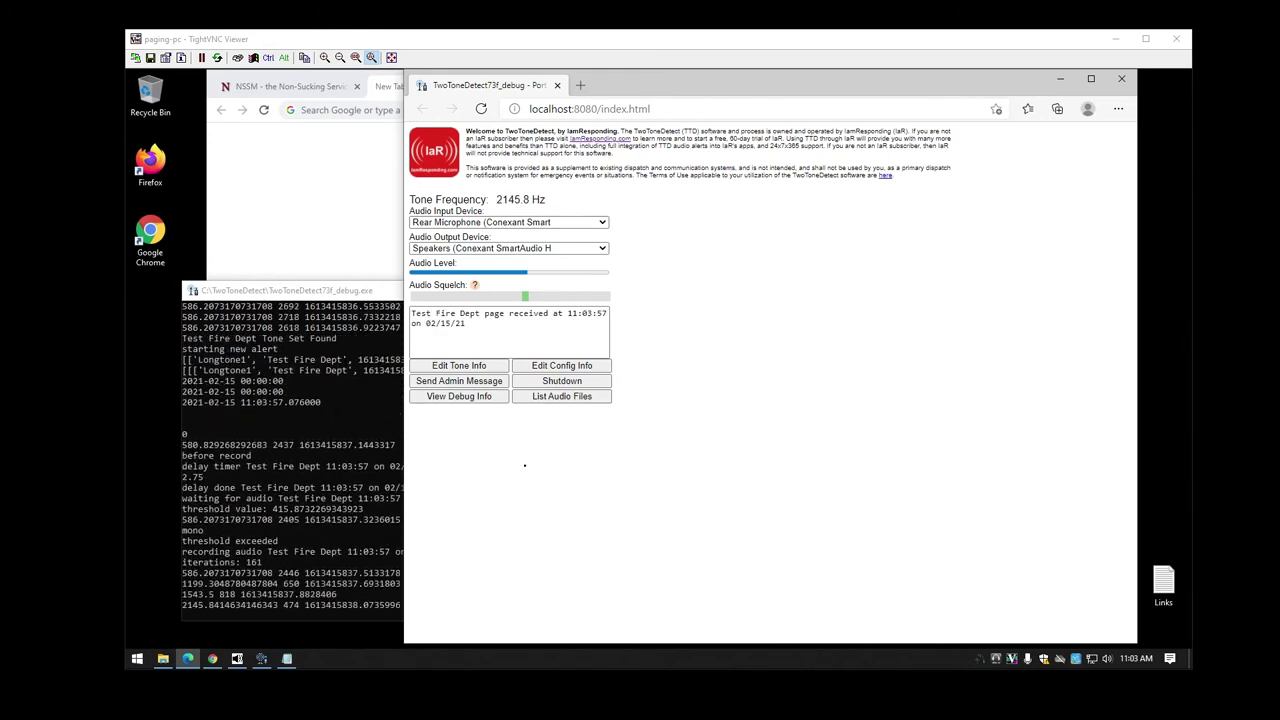
Watch the Test Fire Dept alert in the debug console, then check the web GUI log.
click(349, 289)
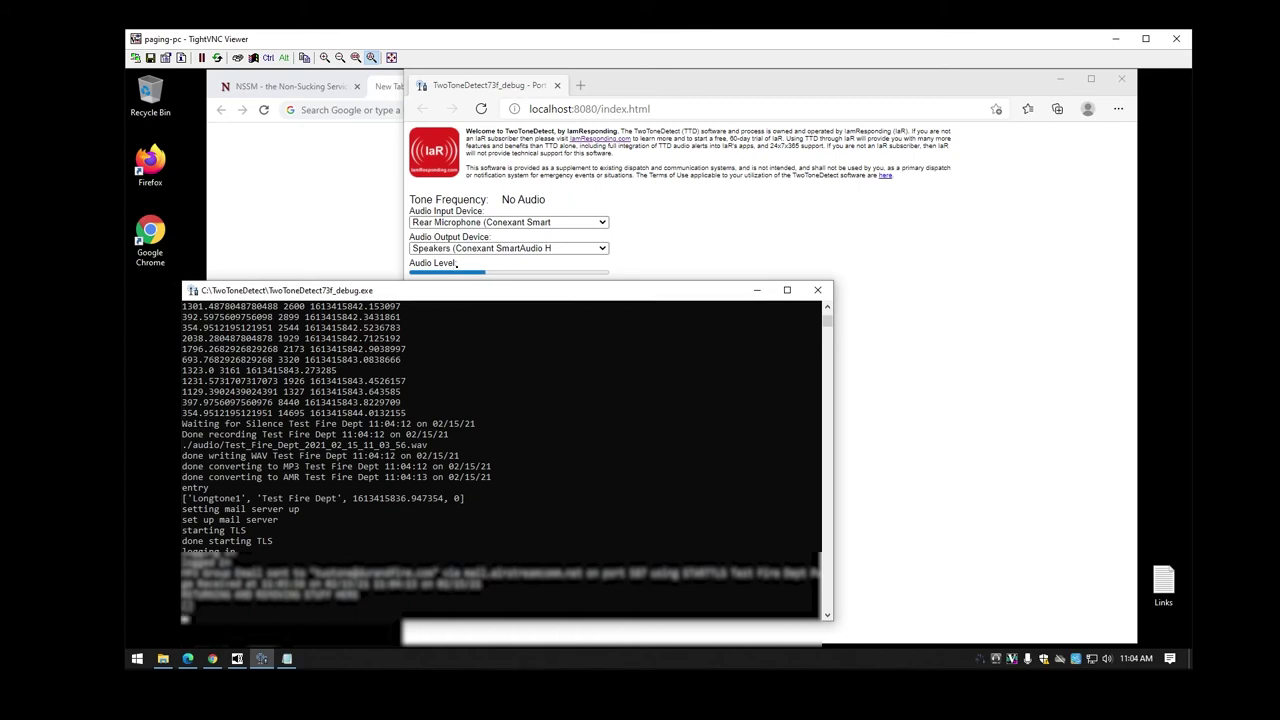
drag(483, 296, 512, 287)
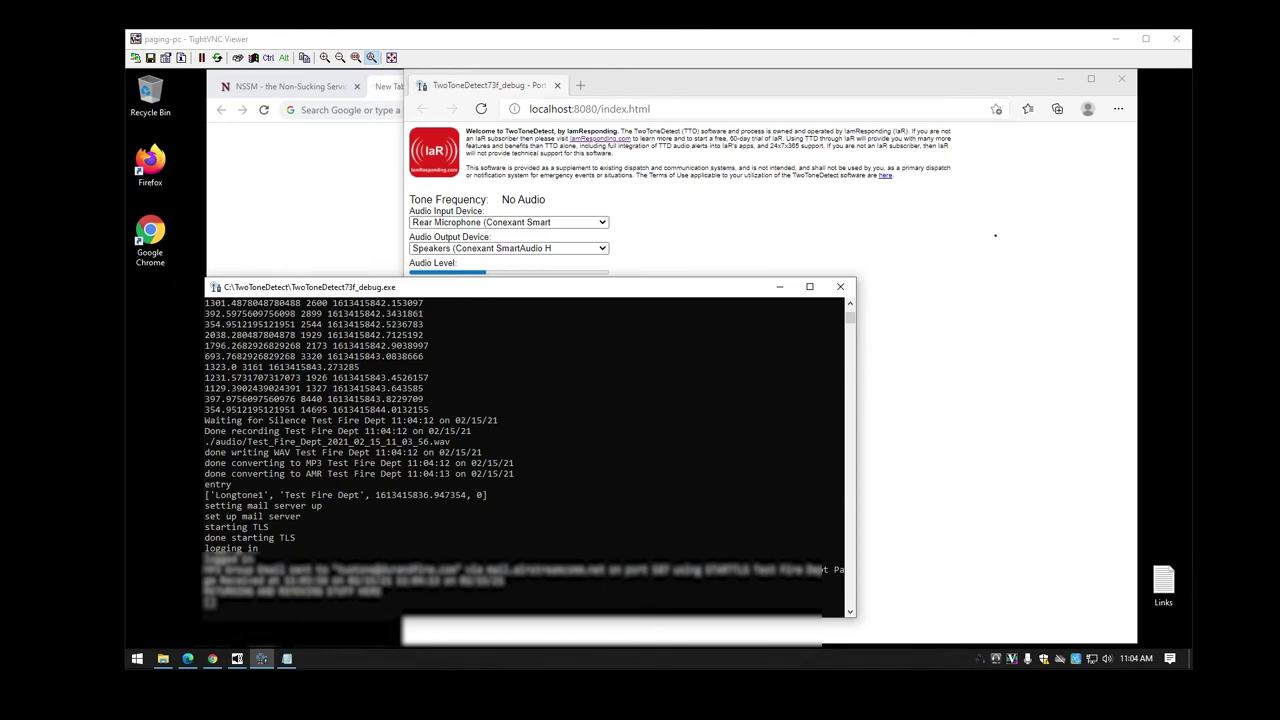
click(996, 232)
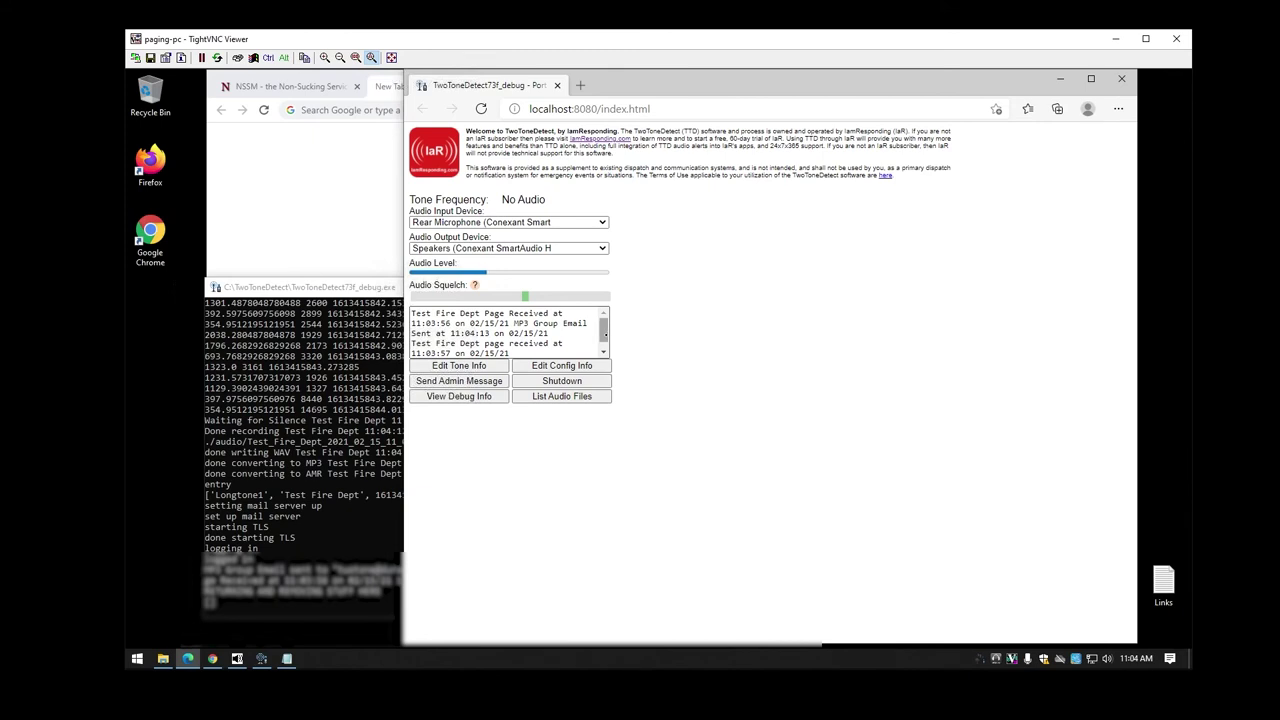
scroll(603, 333, down, 1)
scroll(605, 331, up, 1)
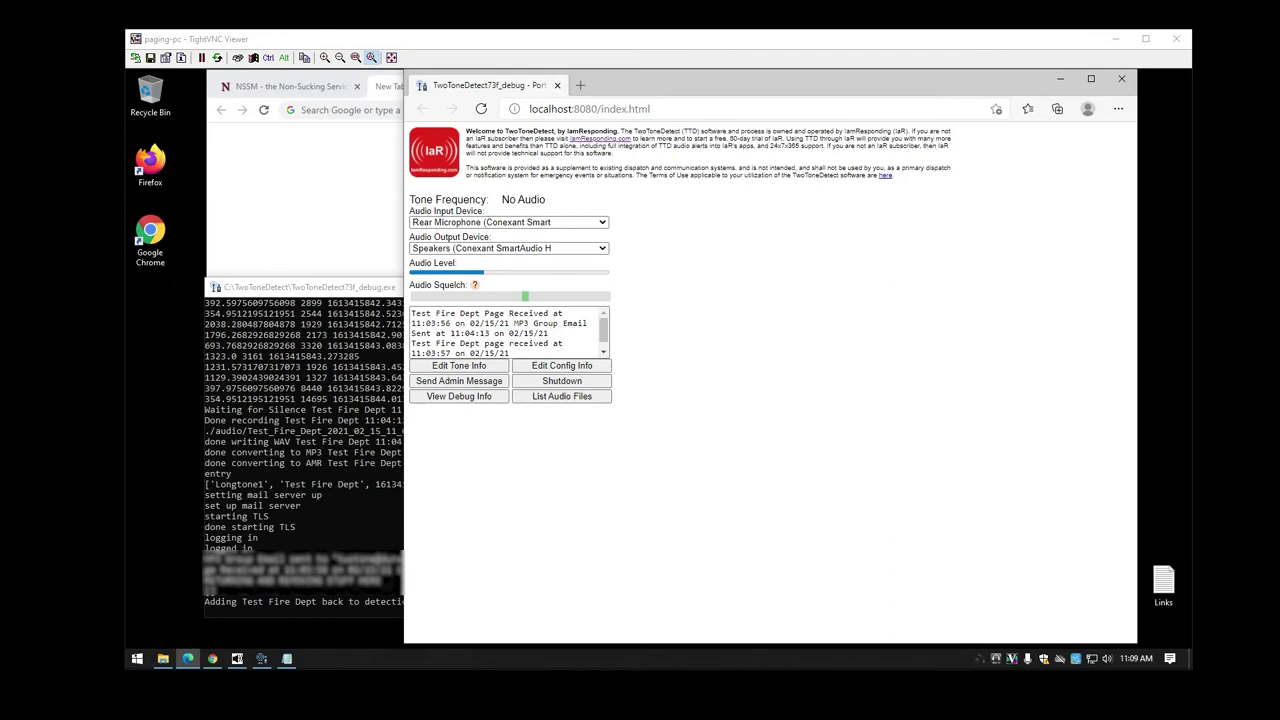
Open Command Prompt as administrator from a Start search for 'cmd'.
key(super)
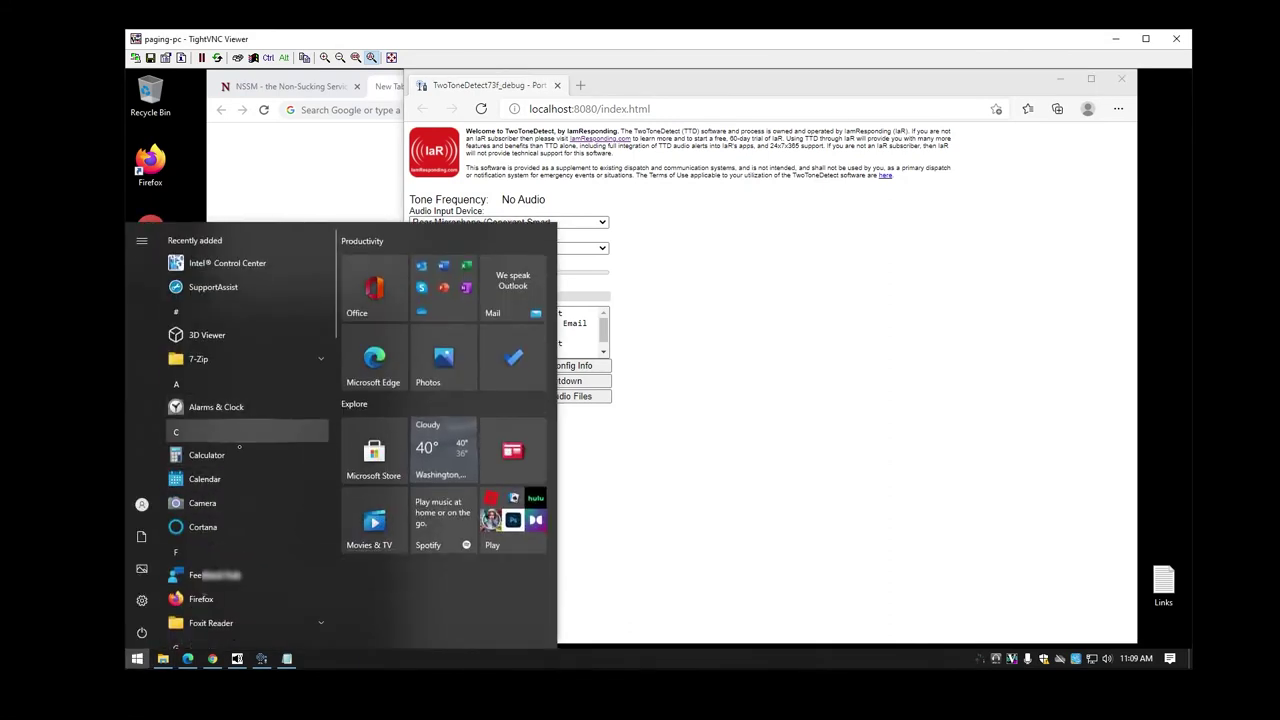
right_click(140, 662)
click(137, 659)
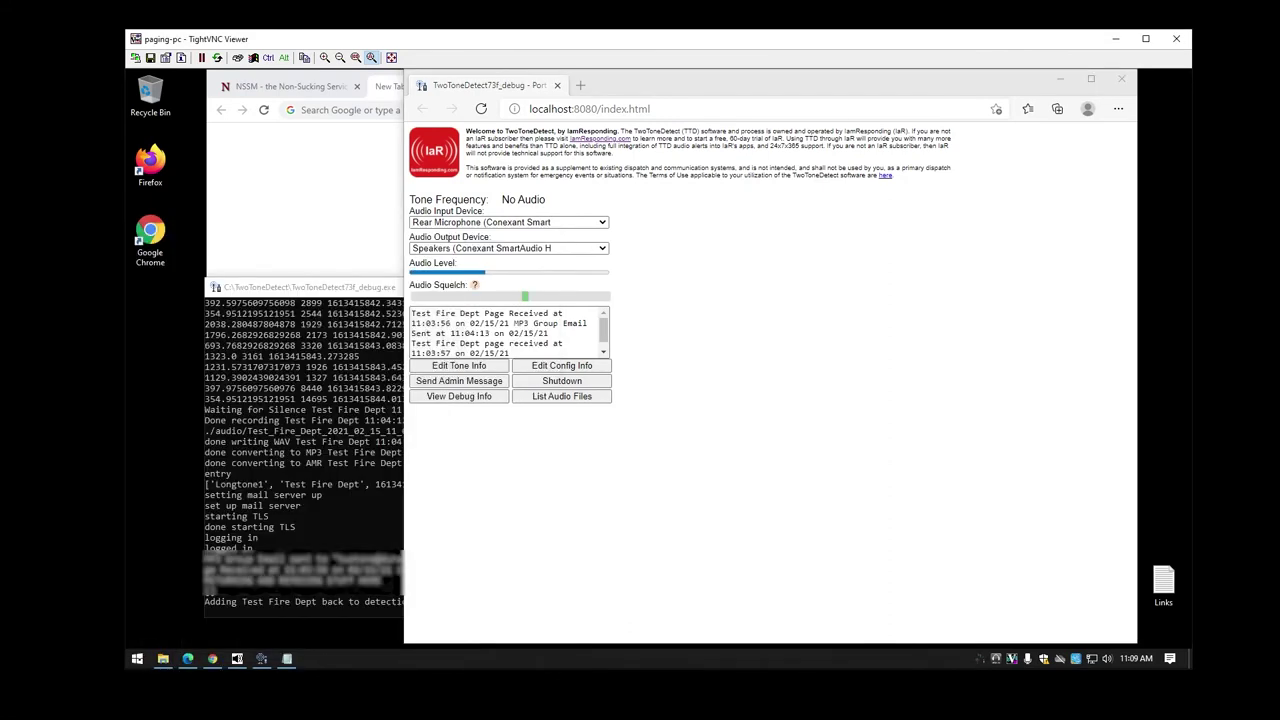
click(137, 659)
text(cmd)
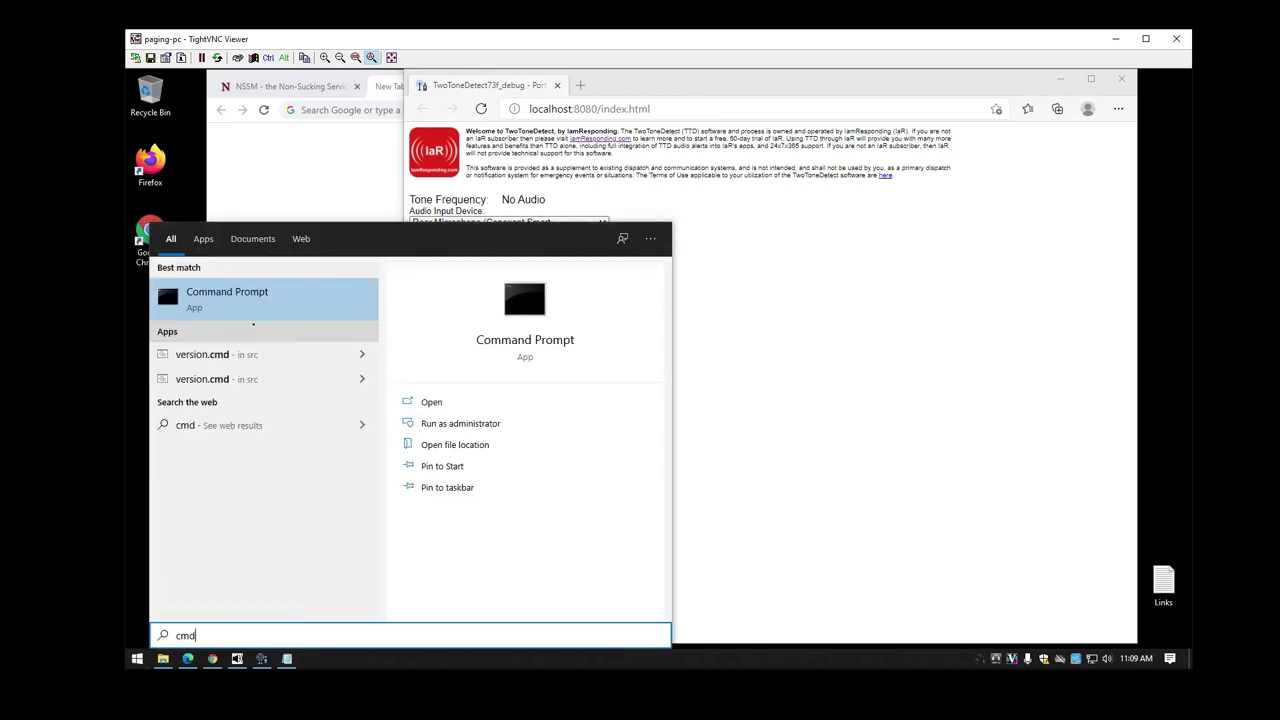
right_click(252, 306)
click(300, 316)
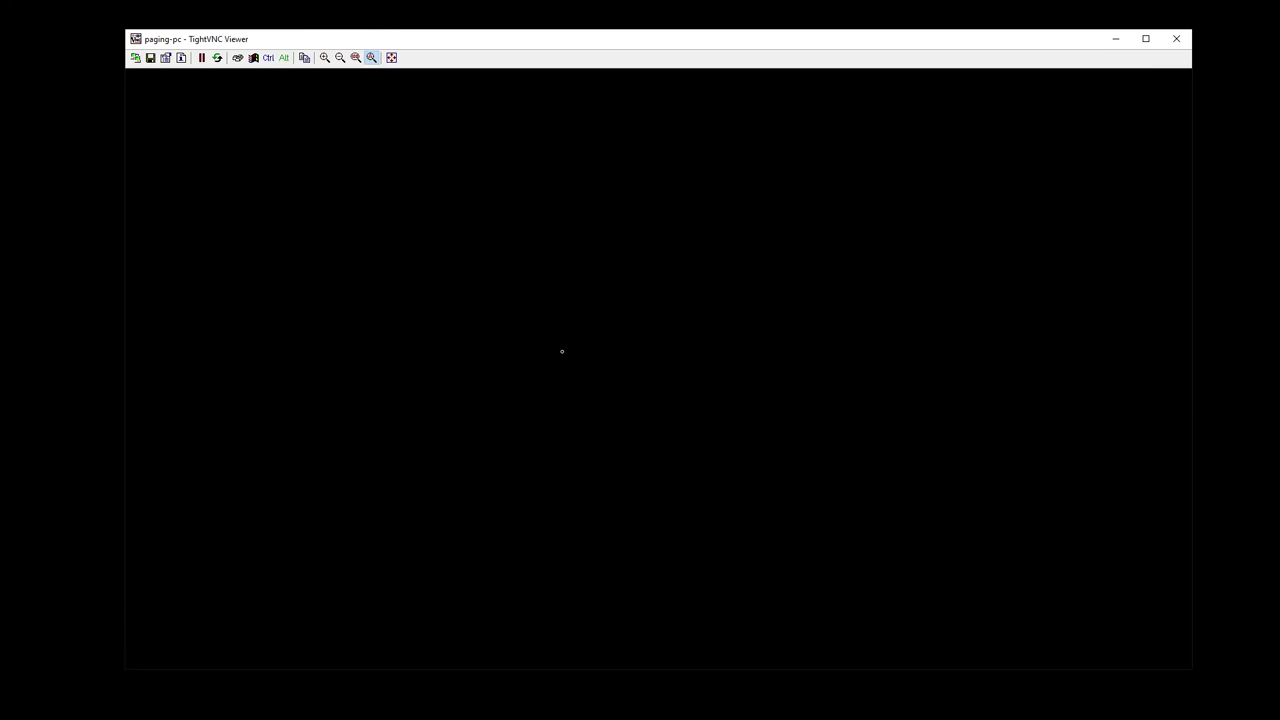
click(600, 445)
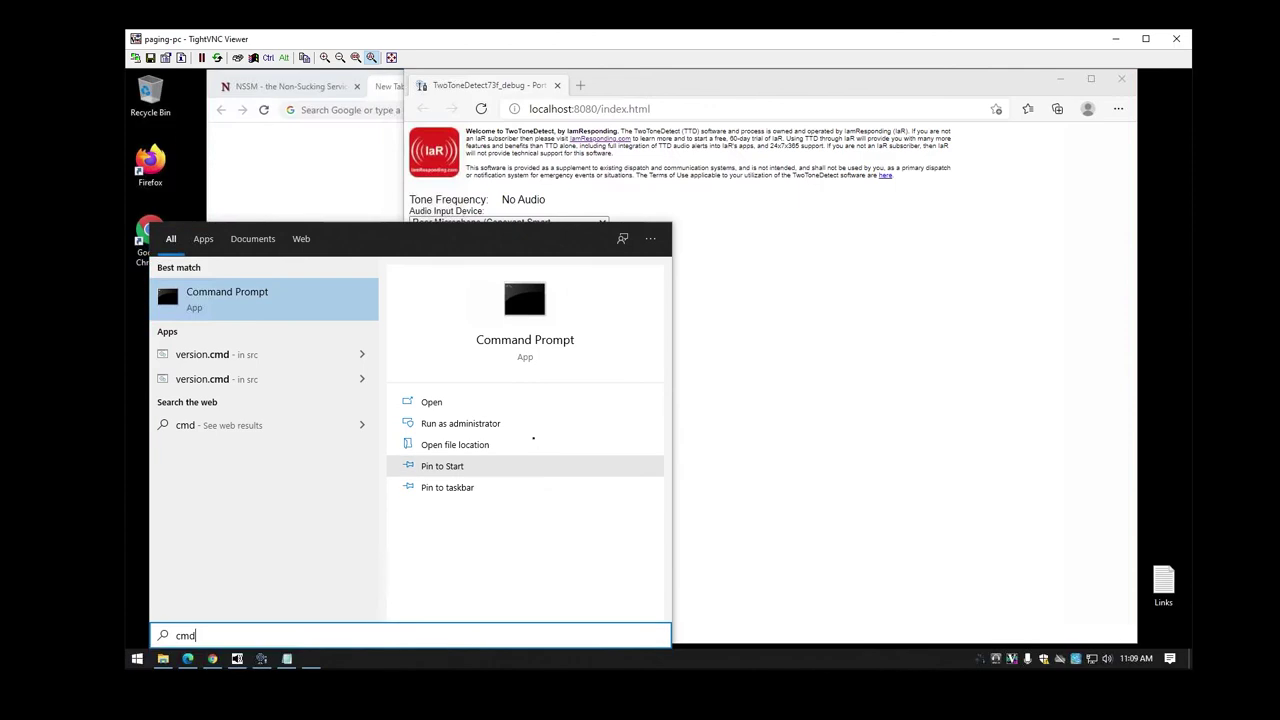
Run 'nssm install ScannerCast' in the administrator Command Prompt.
drag(391, 117, 598, 200)
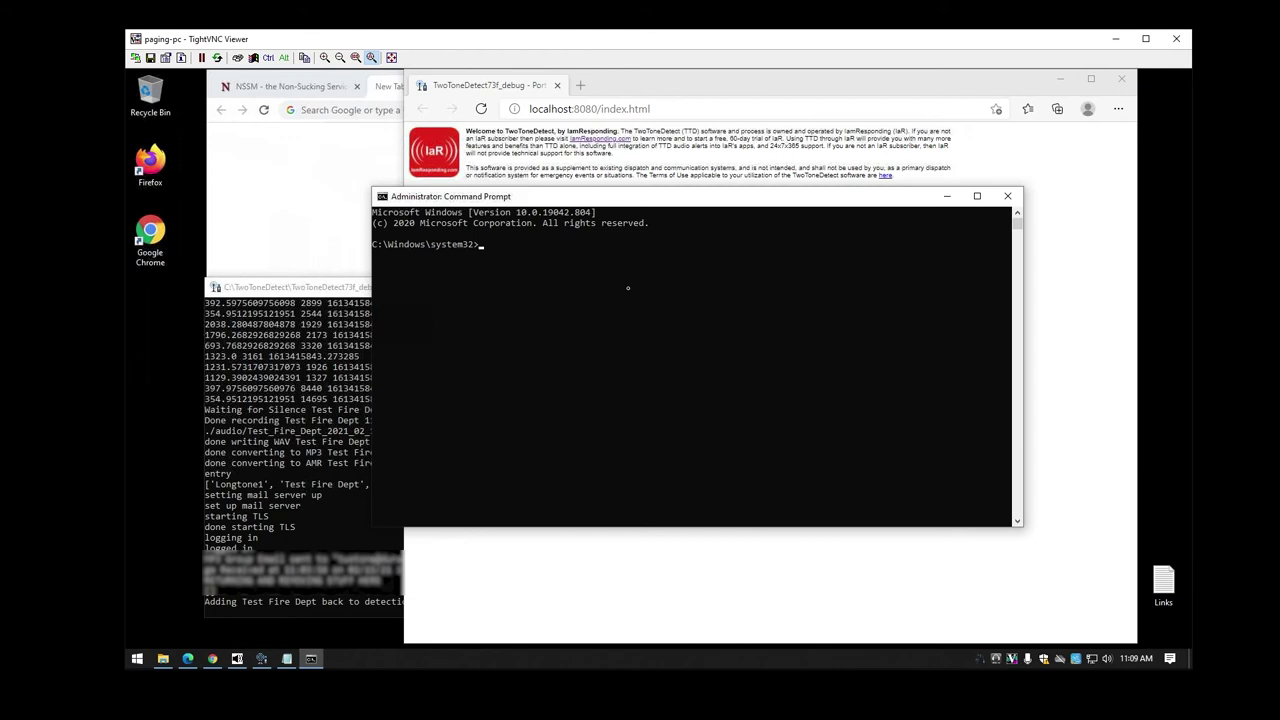
text(nssm install ScannerCast)
key(Return)
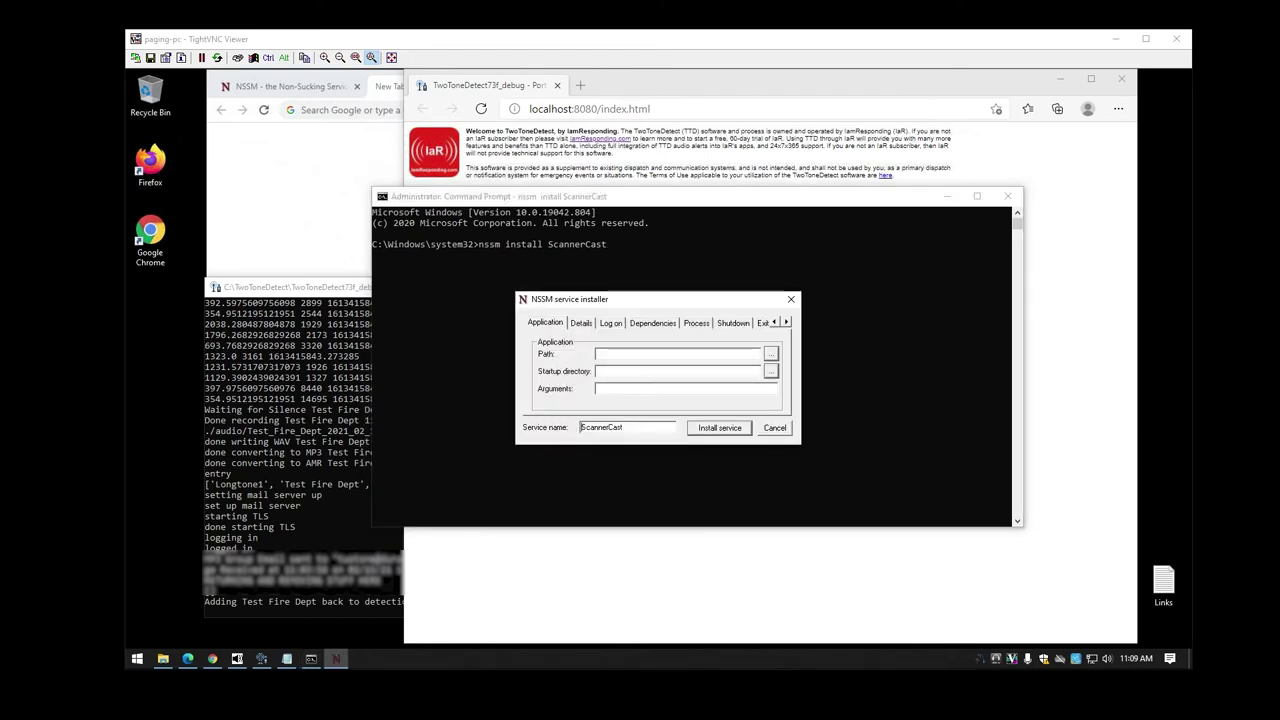
Stop the ScannerCast broadcast.
click(237, 658)
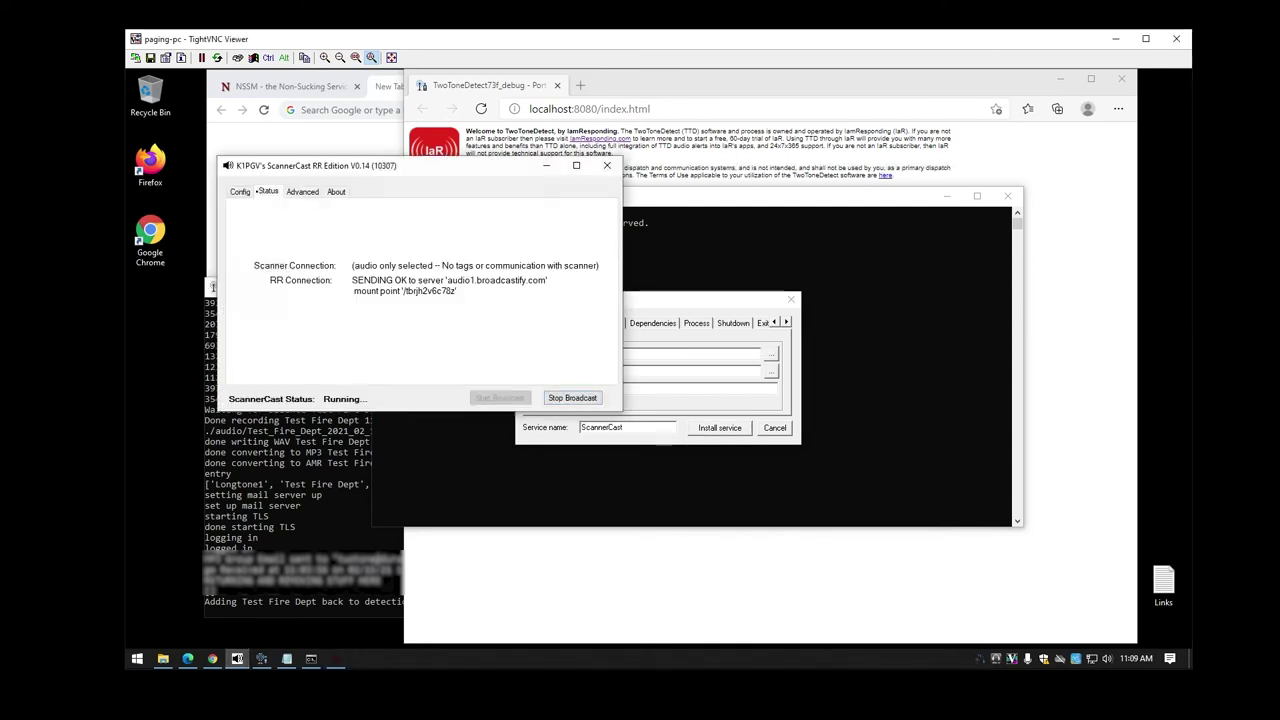
click(240, 191)
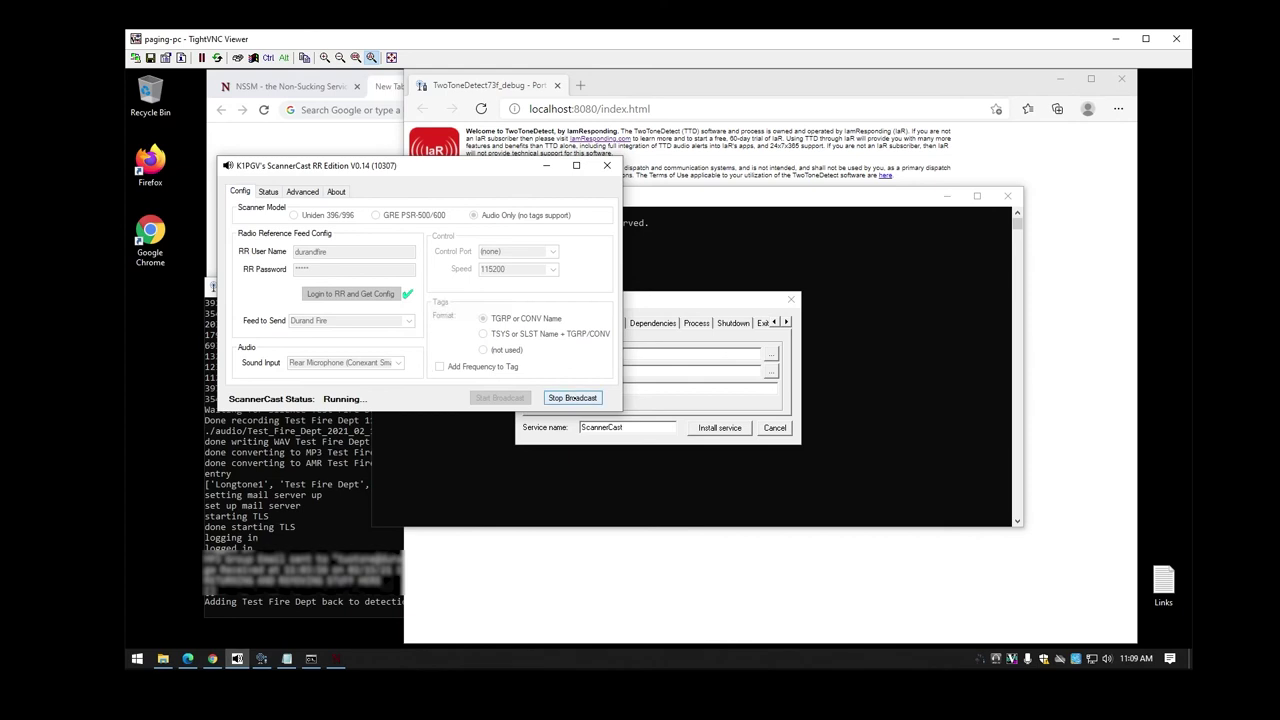
click(572, 398)
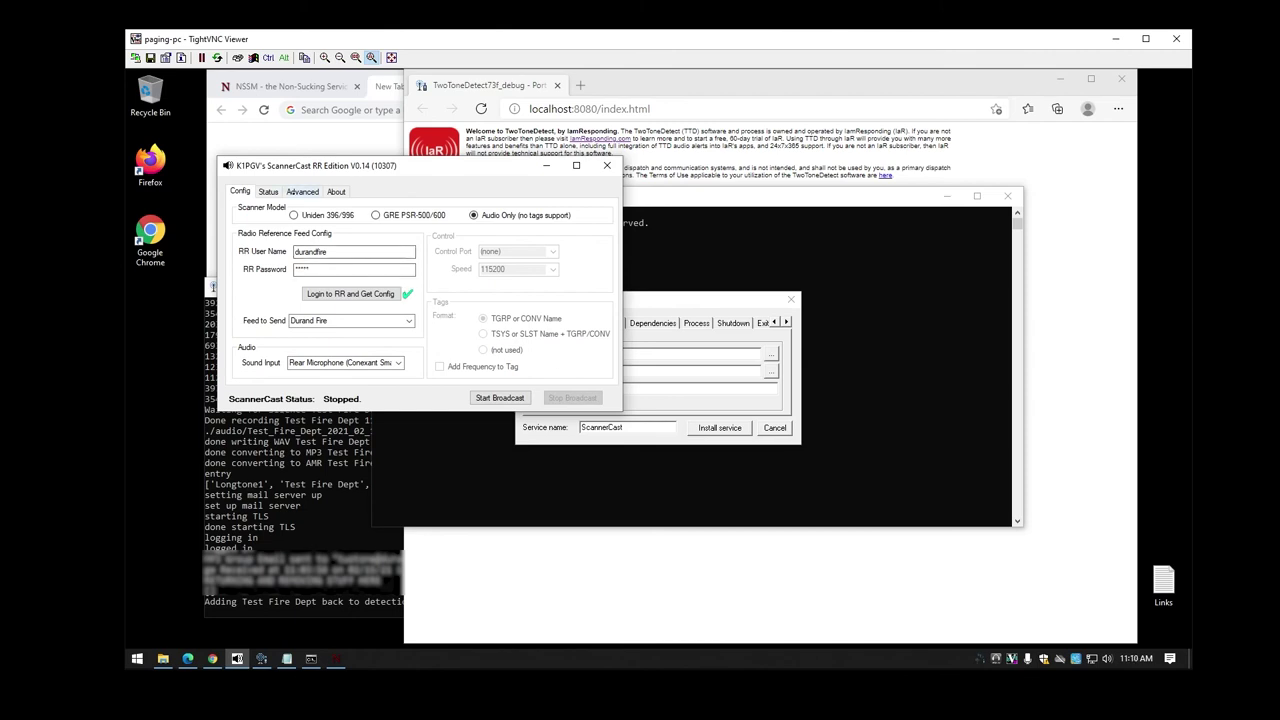
Enable Minimize to System Tray and Start Minimized in ScannerCast's Advanced options, then close it.
click(302, 191)
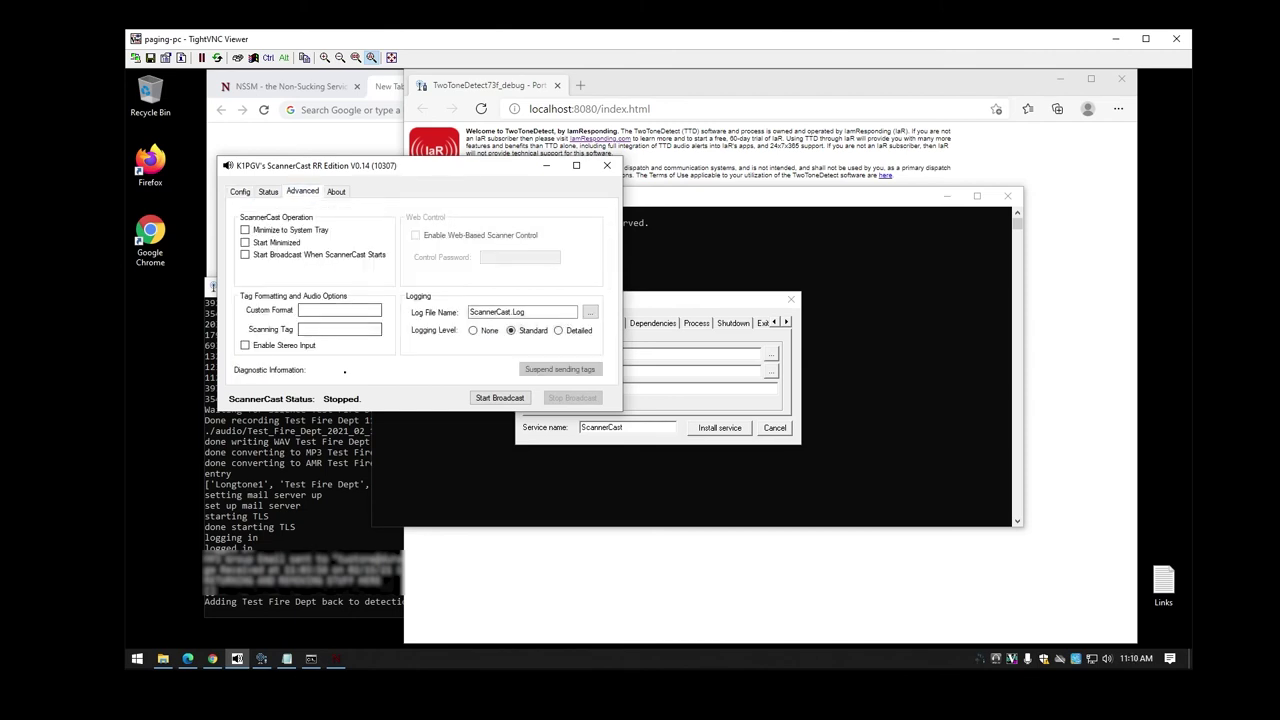
click(245, 230)
click(245, 230)
click(245, 242)
key(space)
click(607, 165)
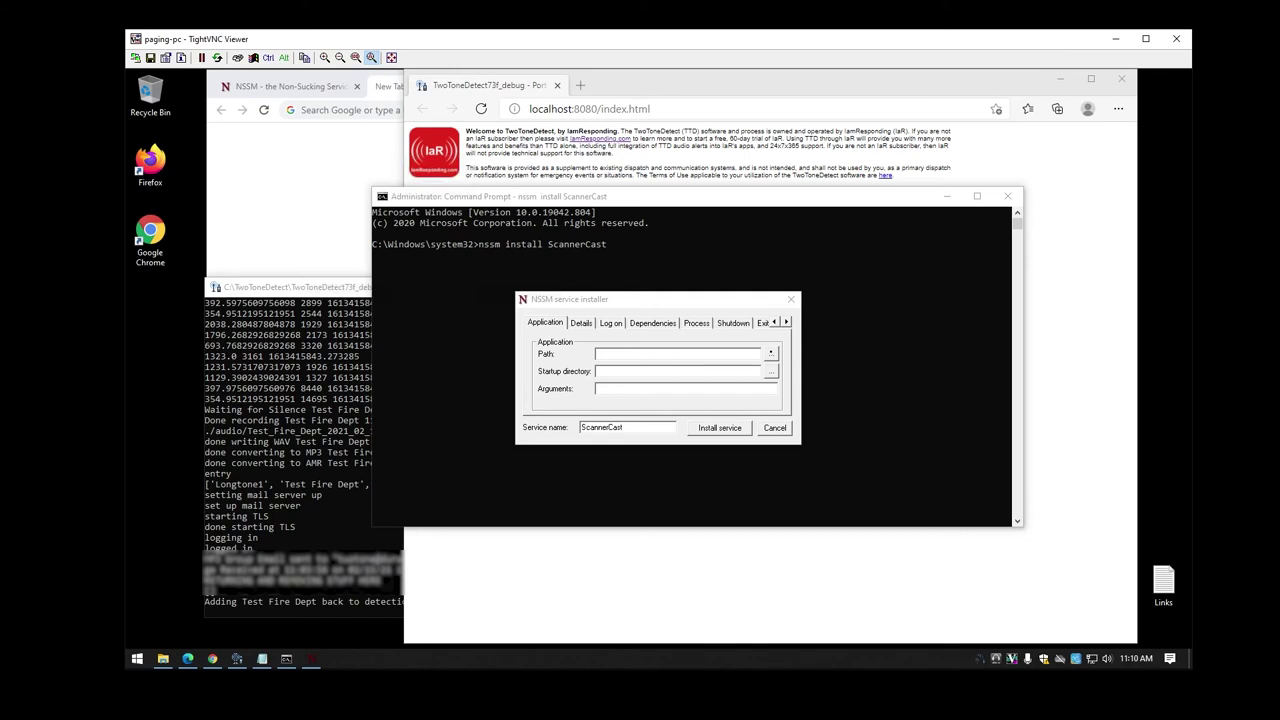
Set the NSSM service application path to C:\ScannerCast\ScannerCast.exe.
click(770, 354)
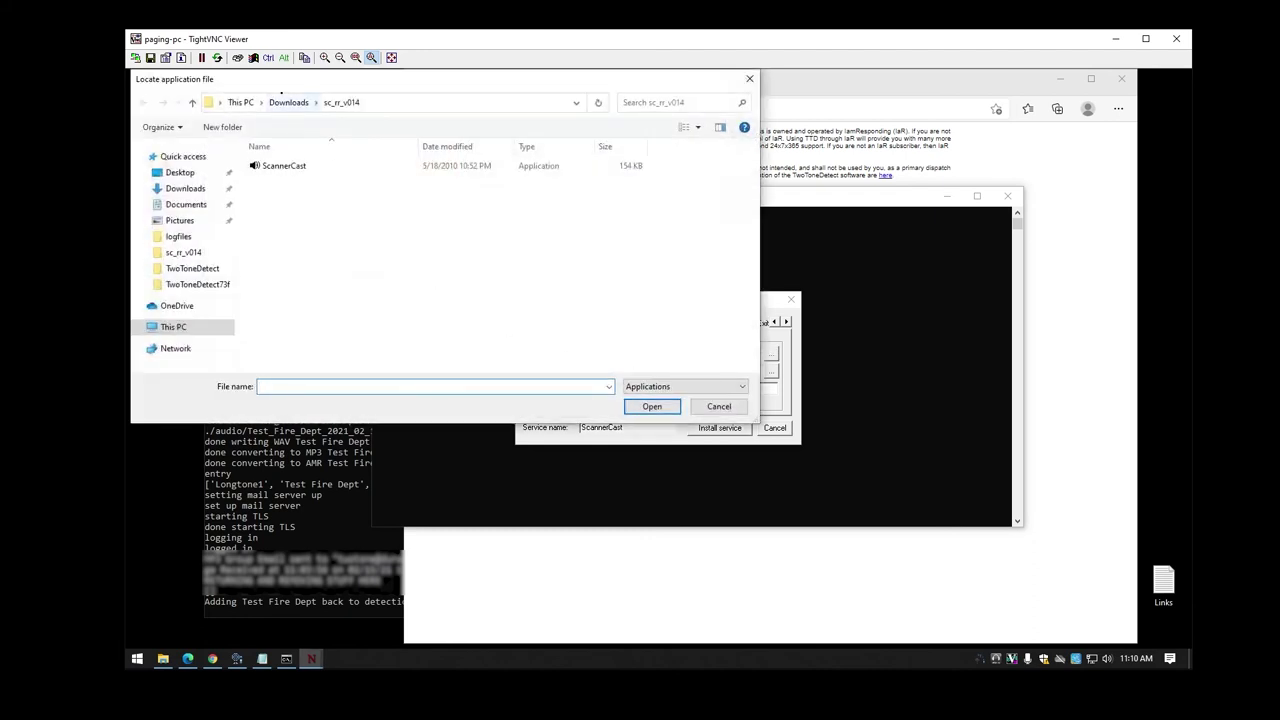
click(278, 103)
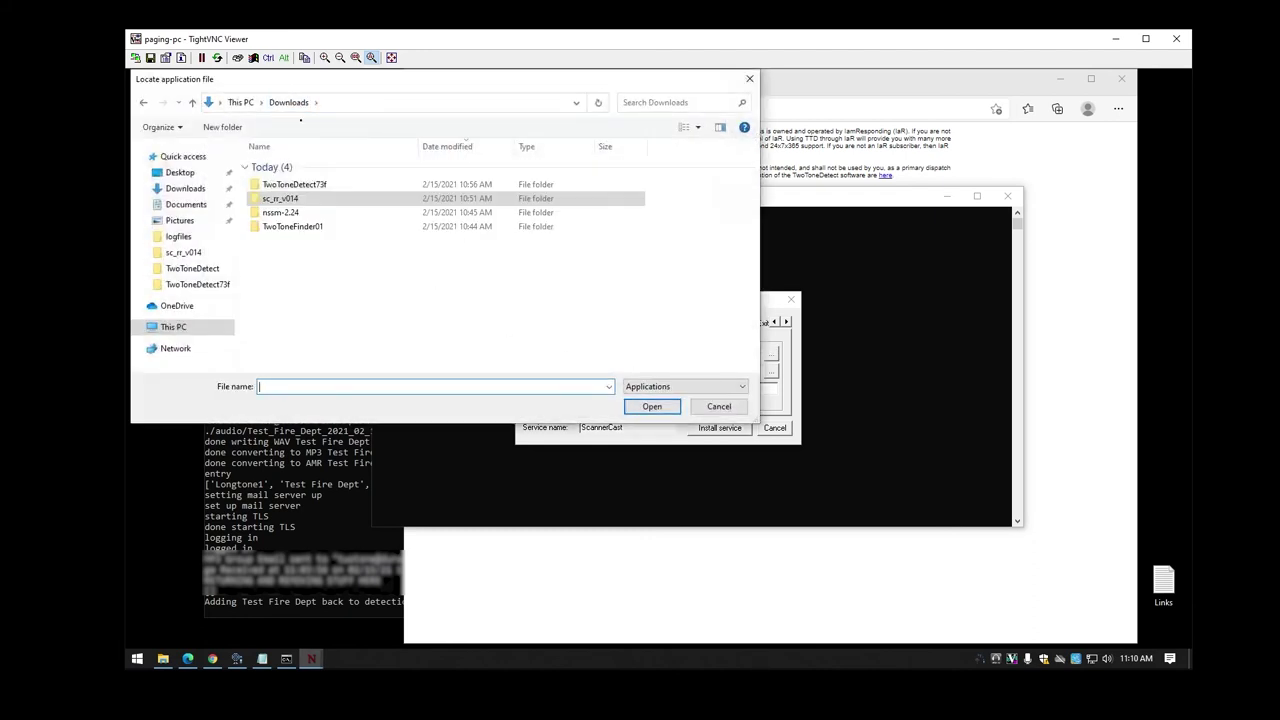
click(240, 102)
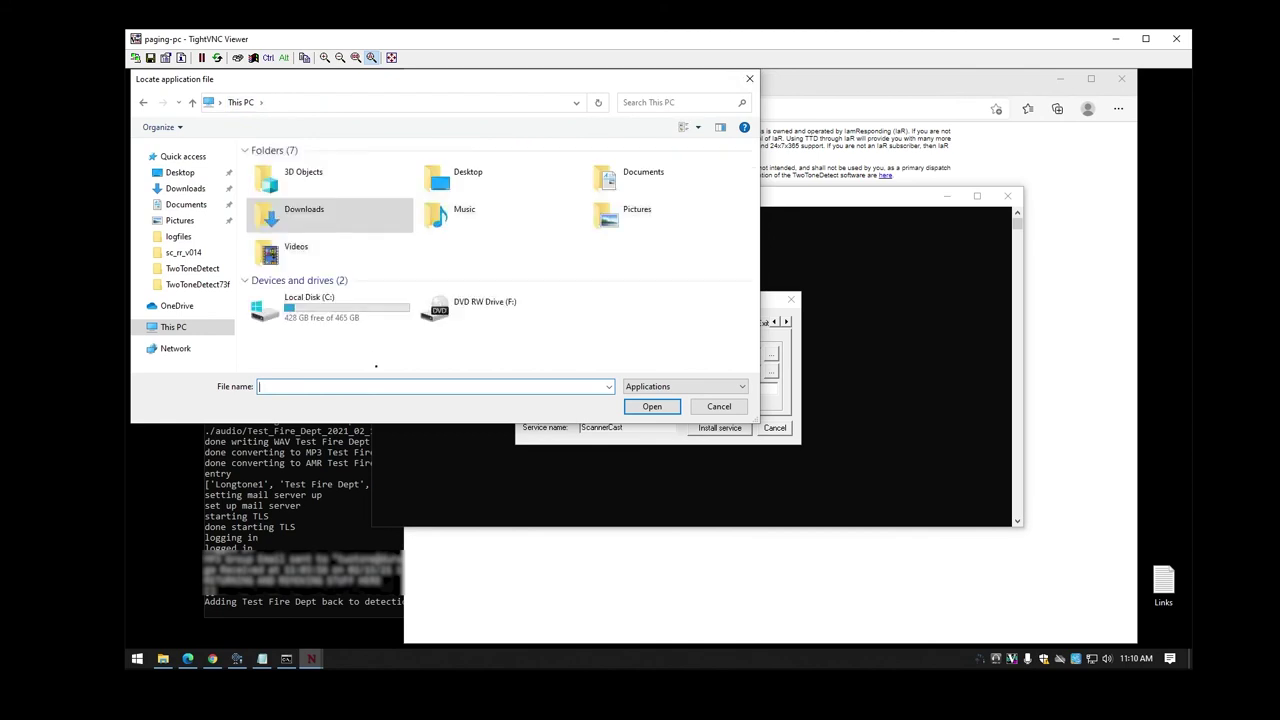
double_click(328, 305)
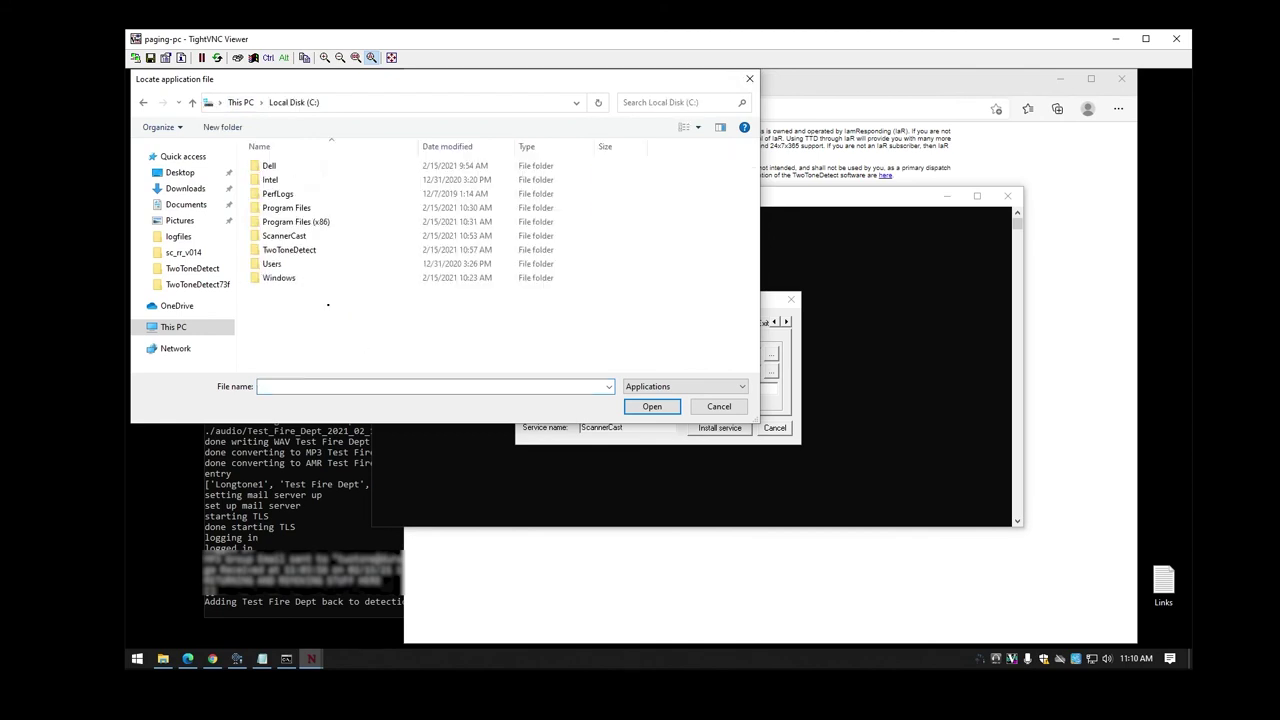
double_click(284, 235)
click(288, 166)
double_click(288, 166)
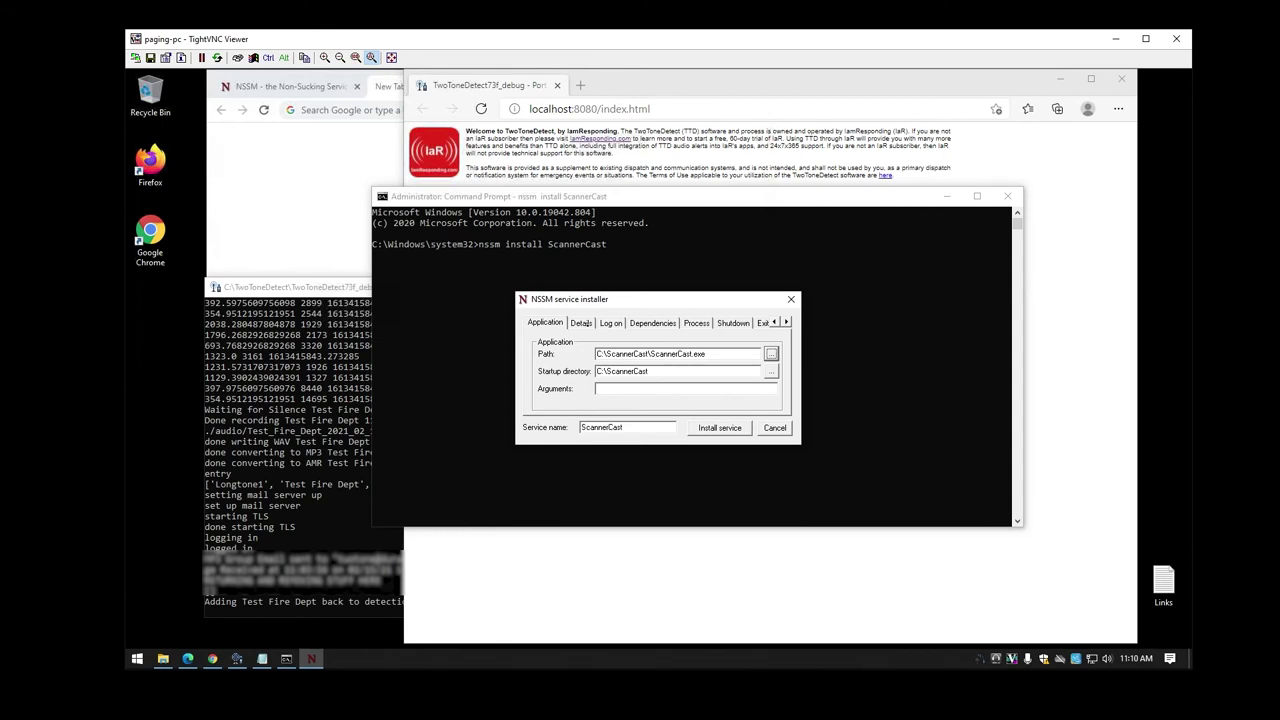
Enter display name ScannerCast and description 'ScannerCast software for Broadcastify.net' on the Details tab.
key(ctrl+Tab)
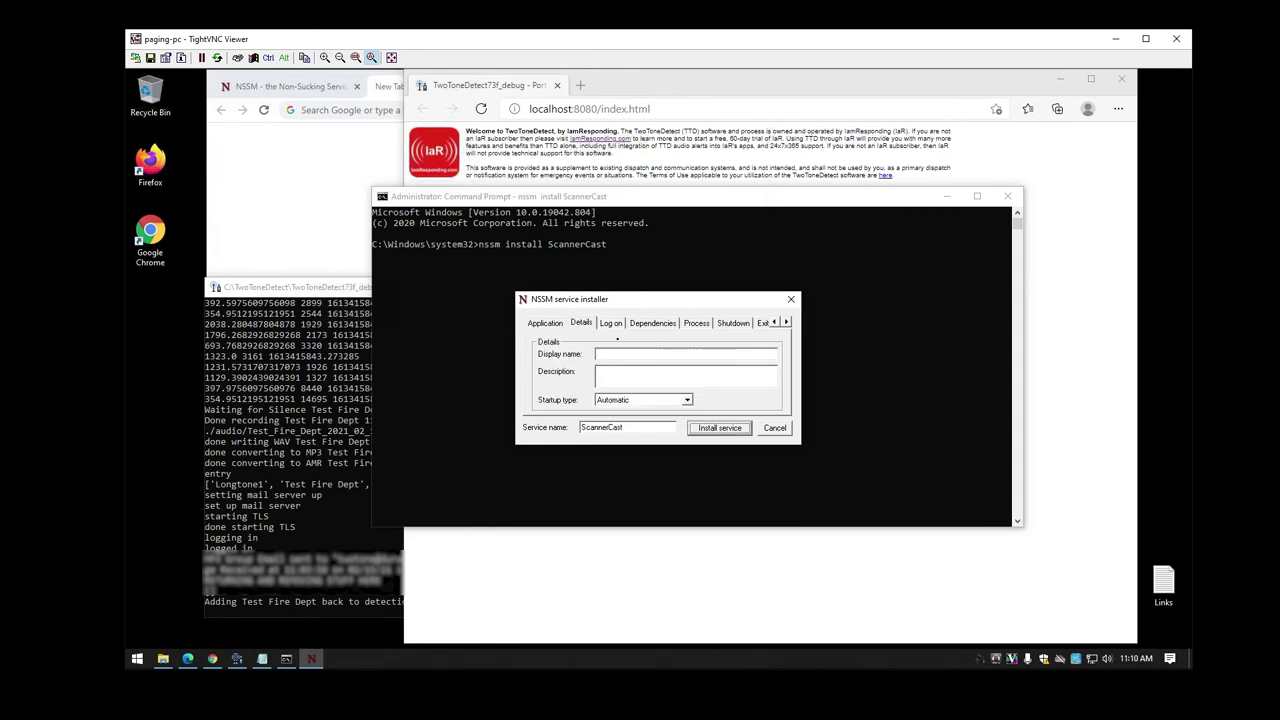
click(612, 353)
text(ScannerCast)
text(Scanner)
text(Cast)
text( soft)
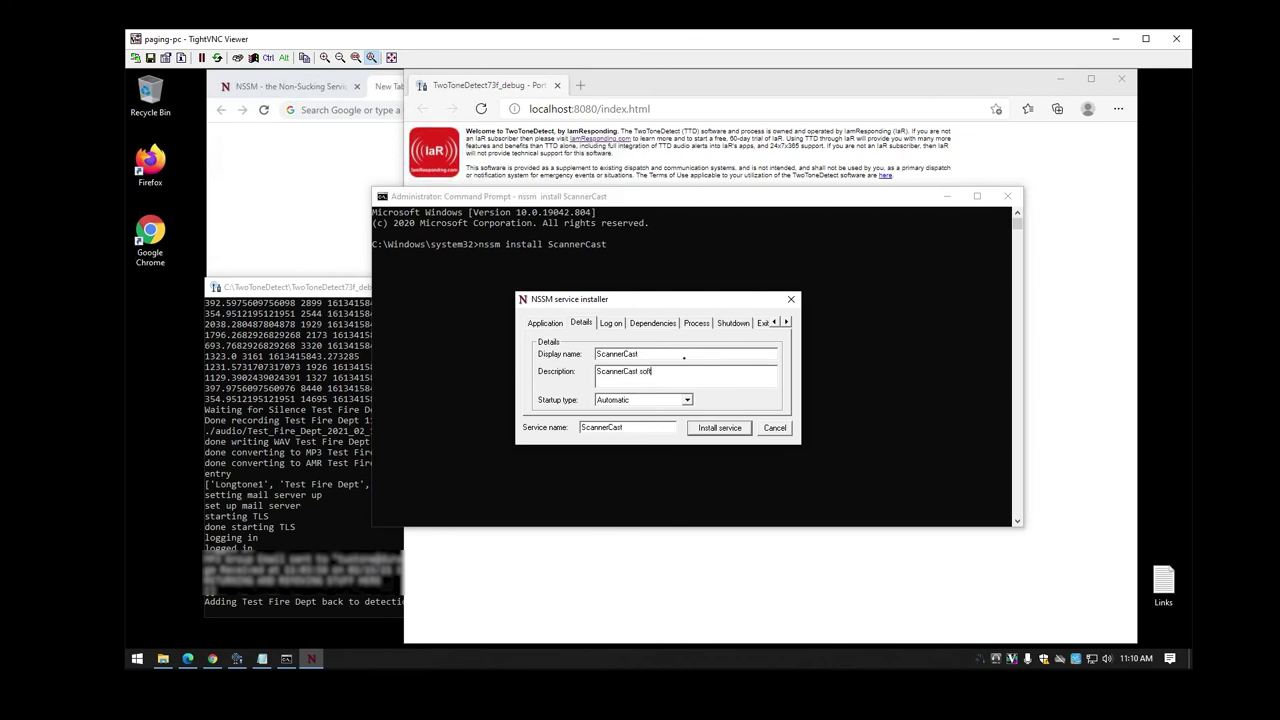
text(ware for Broadcastify.net)
Set startup type to Automatic (Delayed Start), review the remaining tabs, and install the ScannerCast service.
click(687, 399)
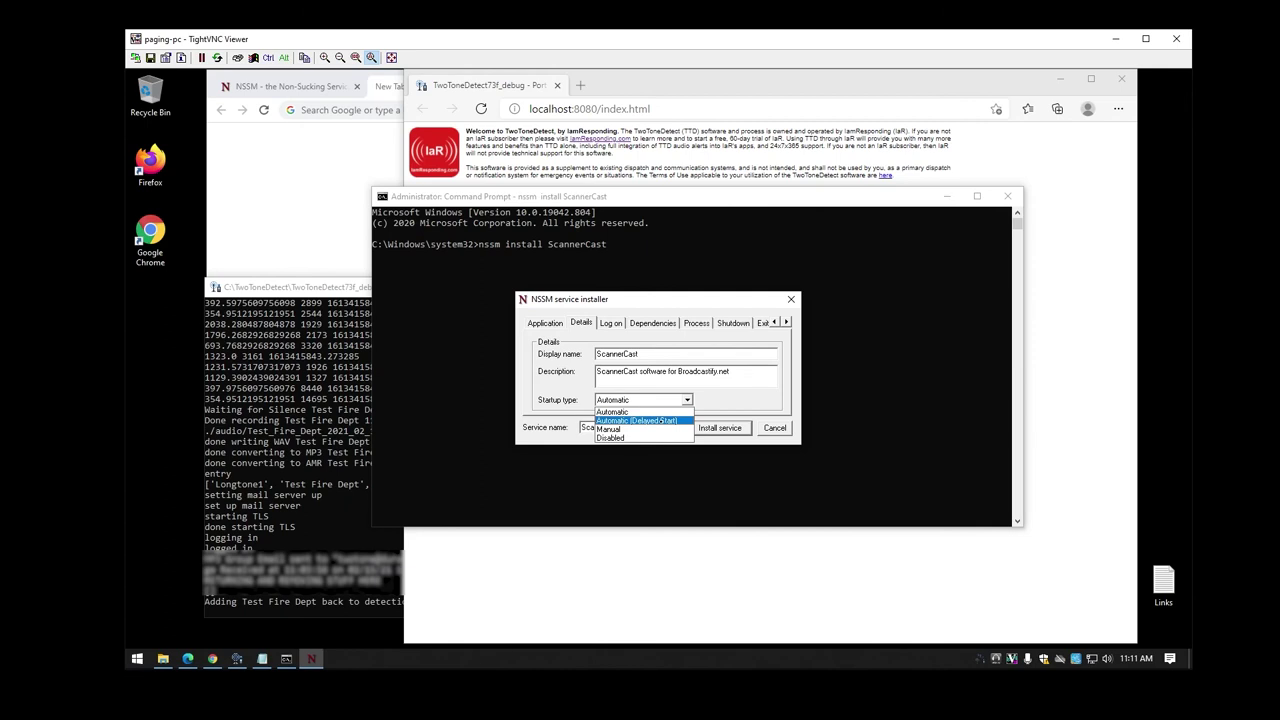
click(637, 420)
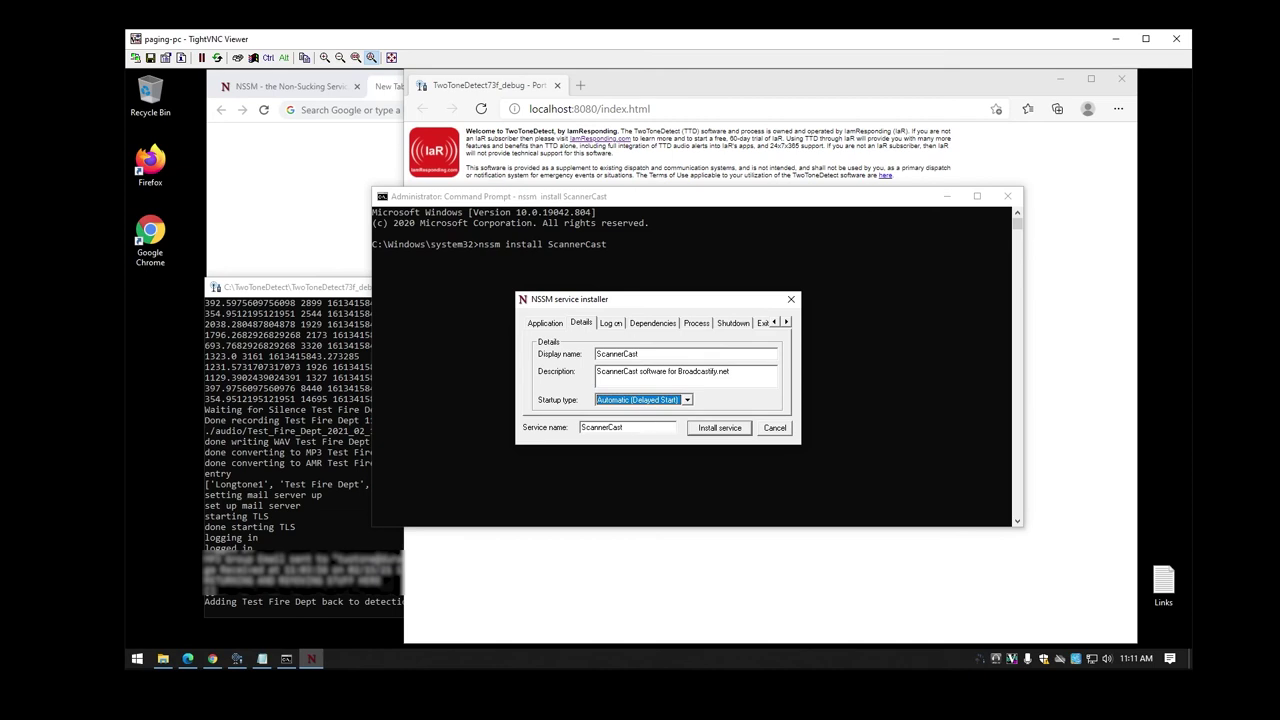
click(609, 323)
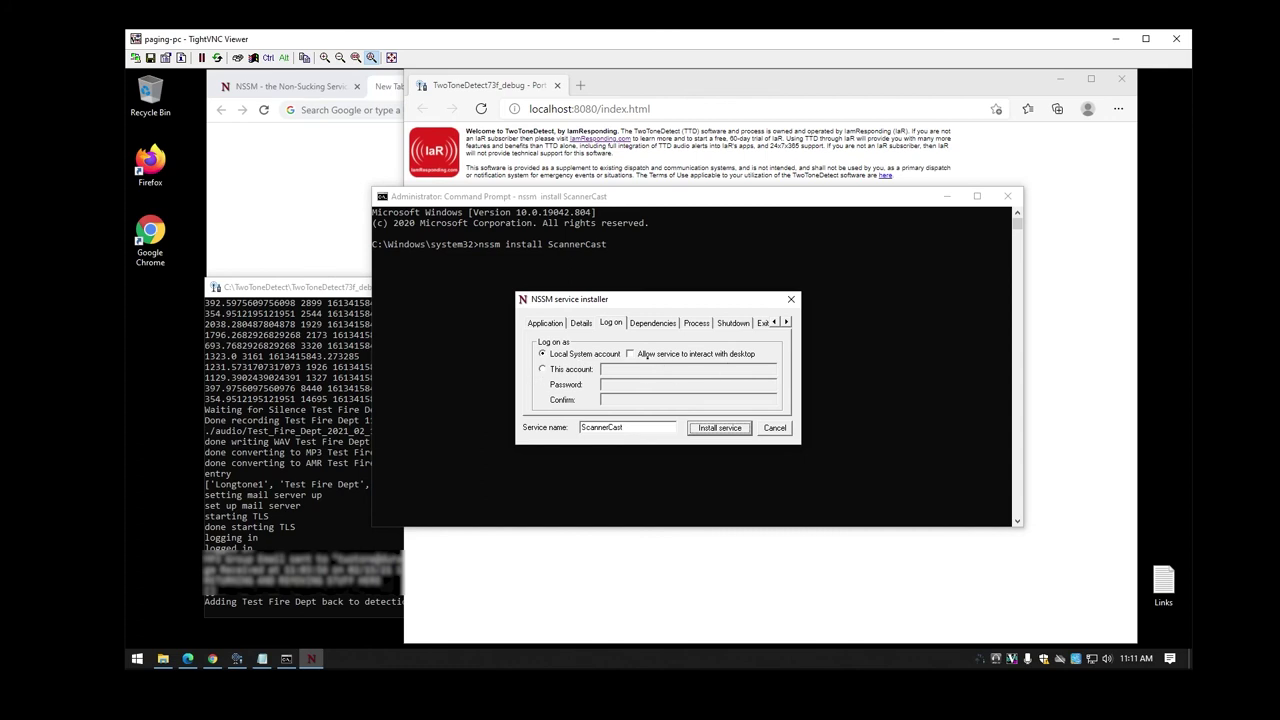
click(652, 323)
click(700, 323)
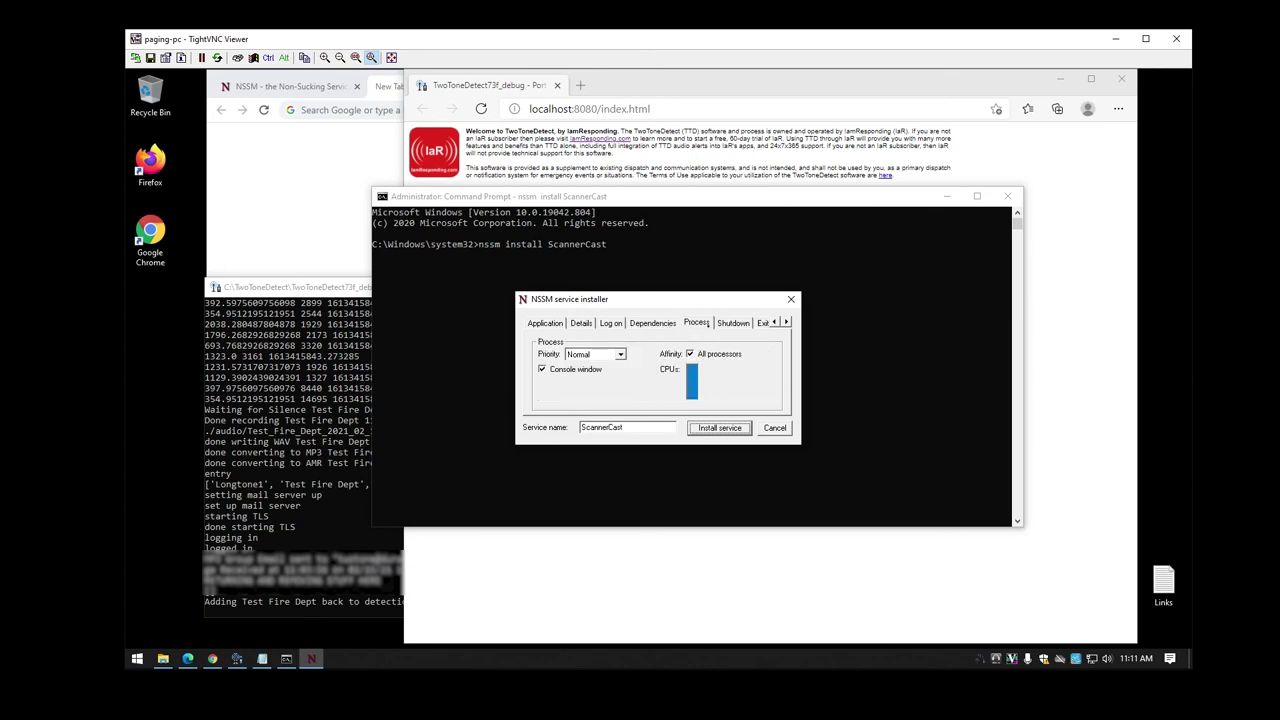
click(733, 323)
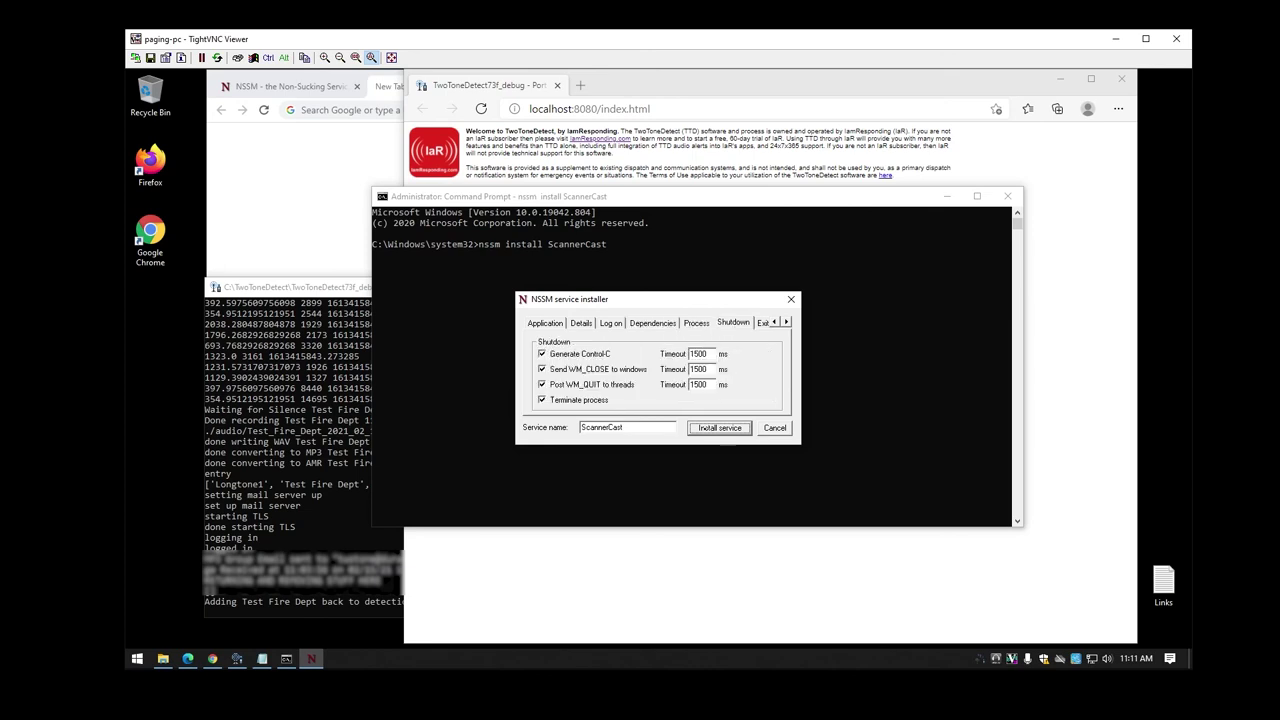
key(Return)
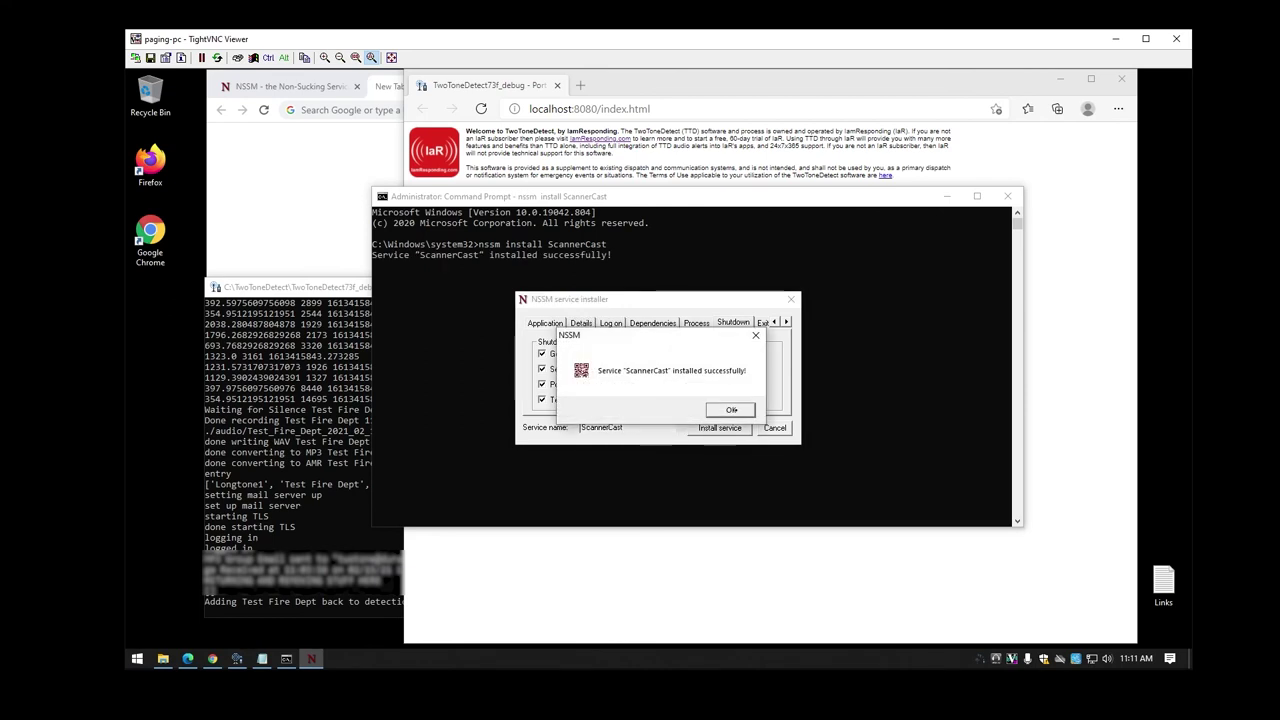
click(731, 409)
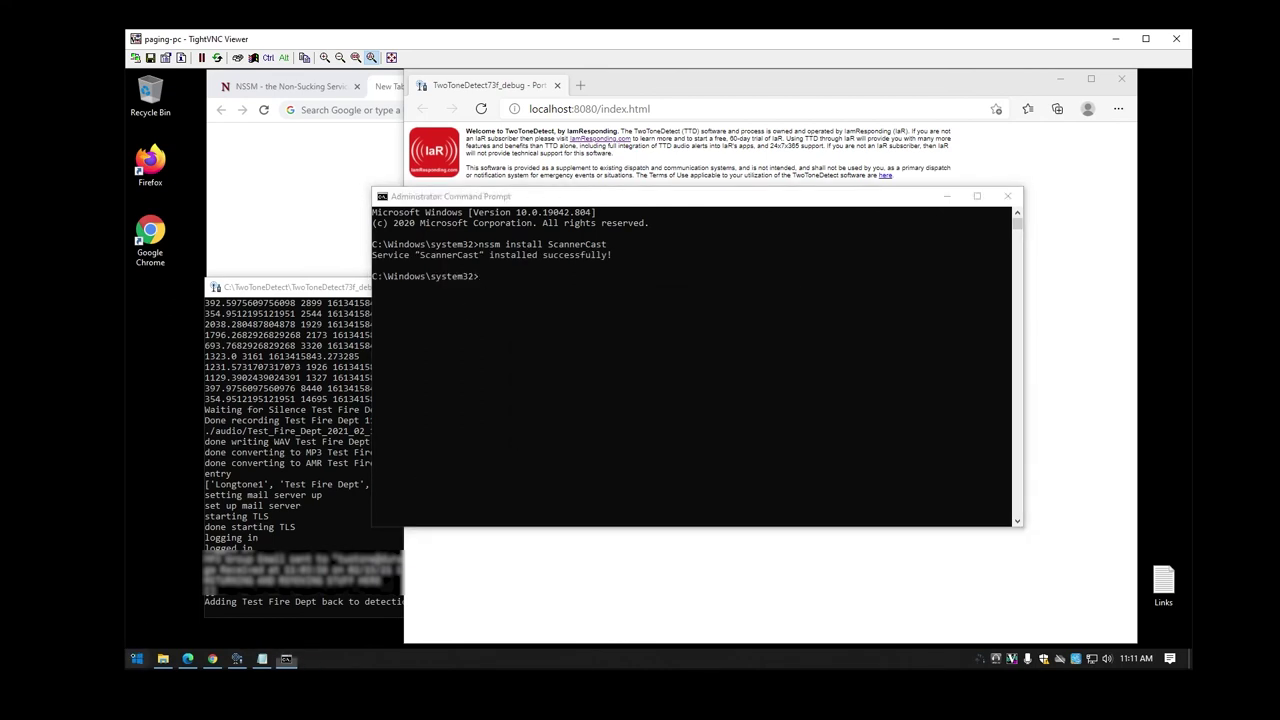
Open the Services console by searching 'ser' from Start.
key(super)
text(ser)
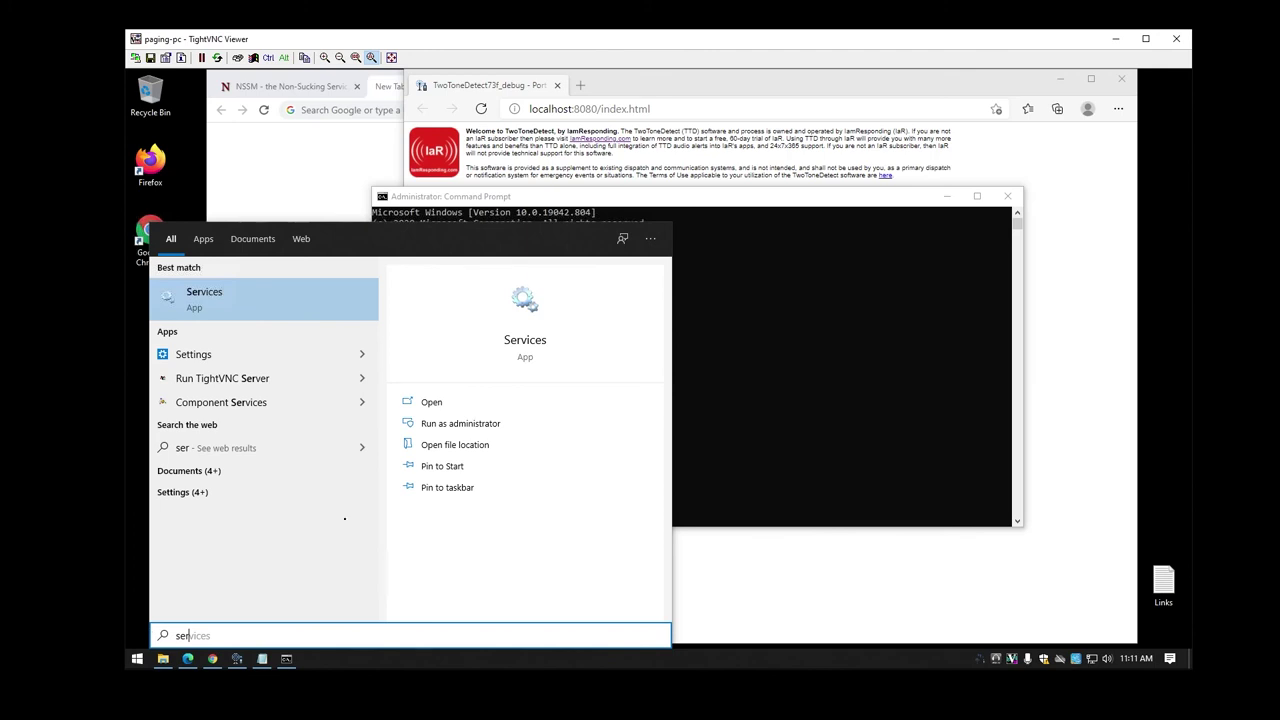
key(Return)
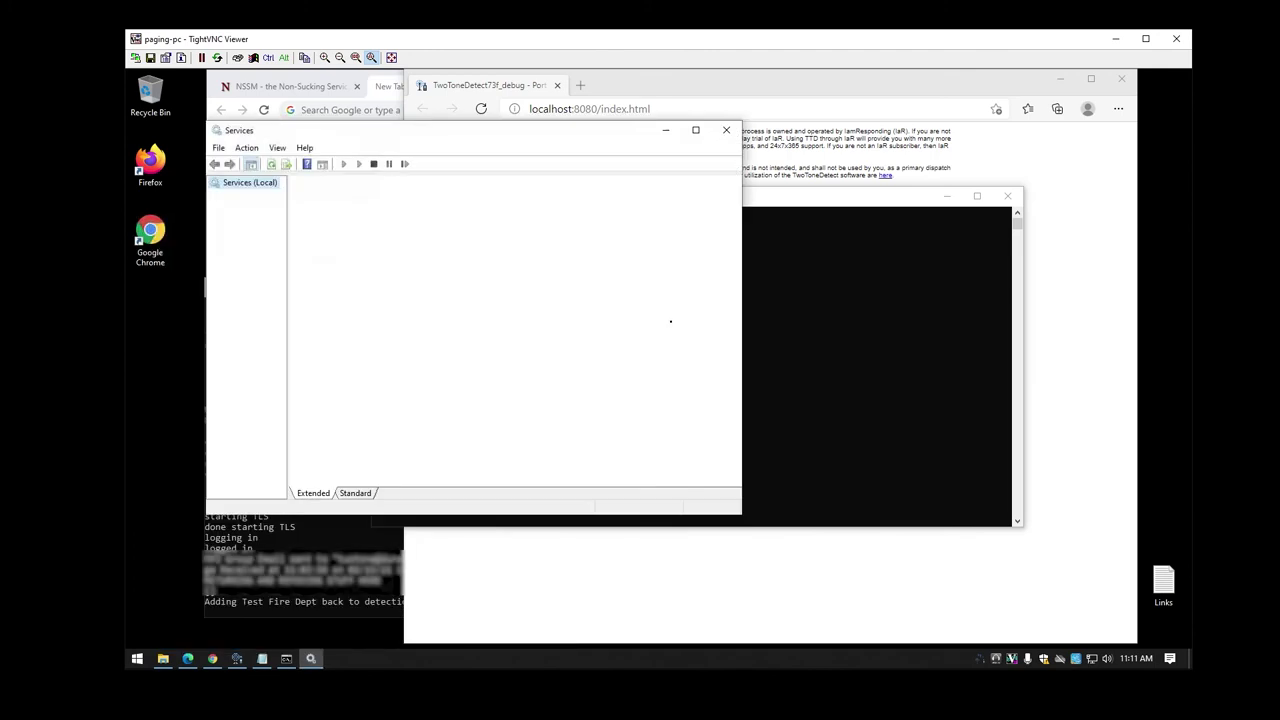
Start the ScannerCast service from its right-click menu in Services.
drag(374, 131, 484, 163)
scroll(655, 437, down, 15)
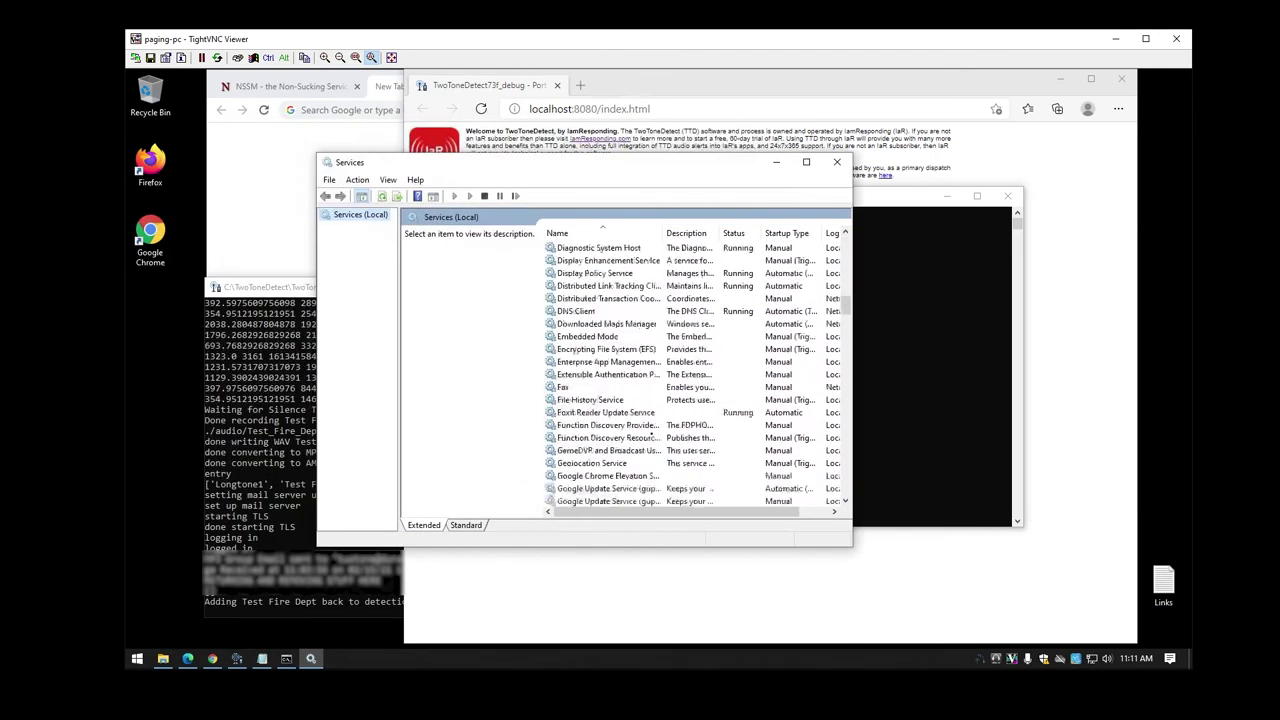
scroll(655, 432, down, 20)
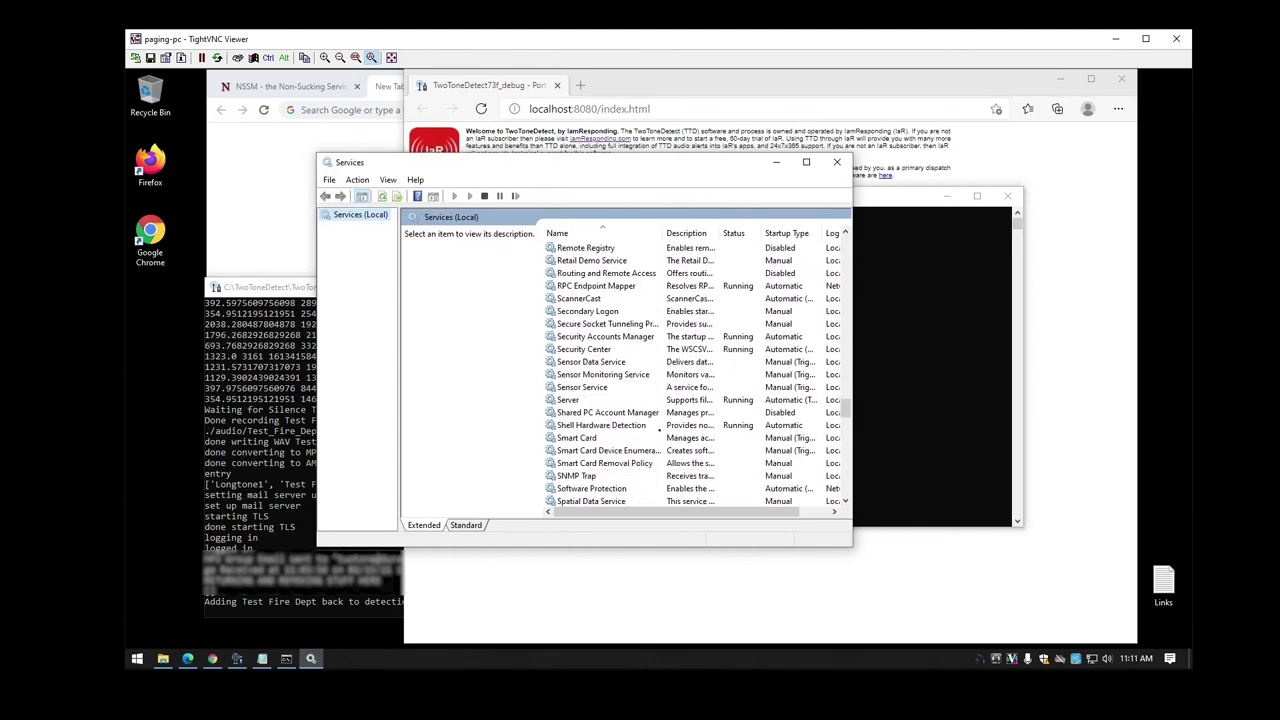
click(579, 298)
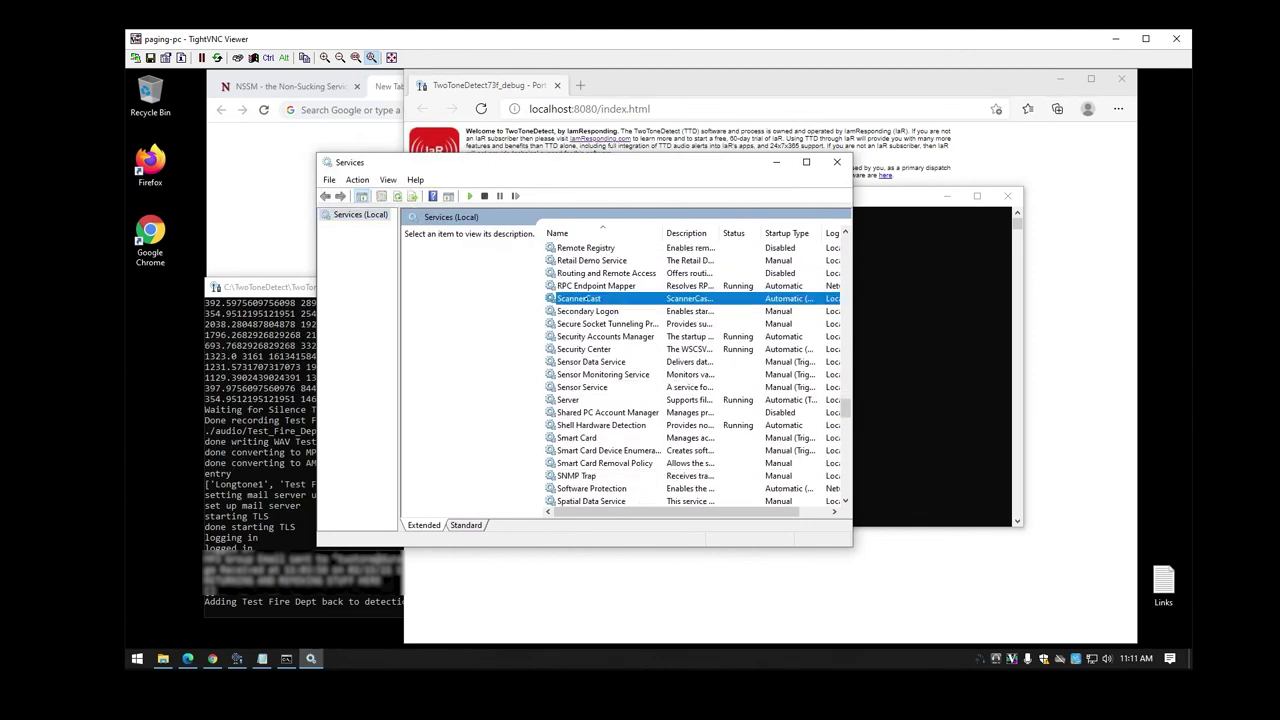
right_click(603, 298)
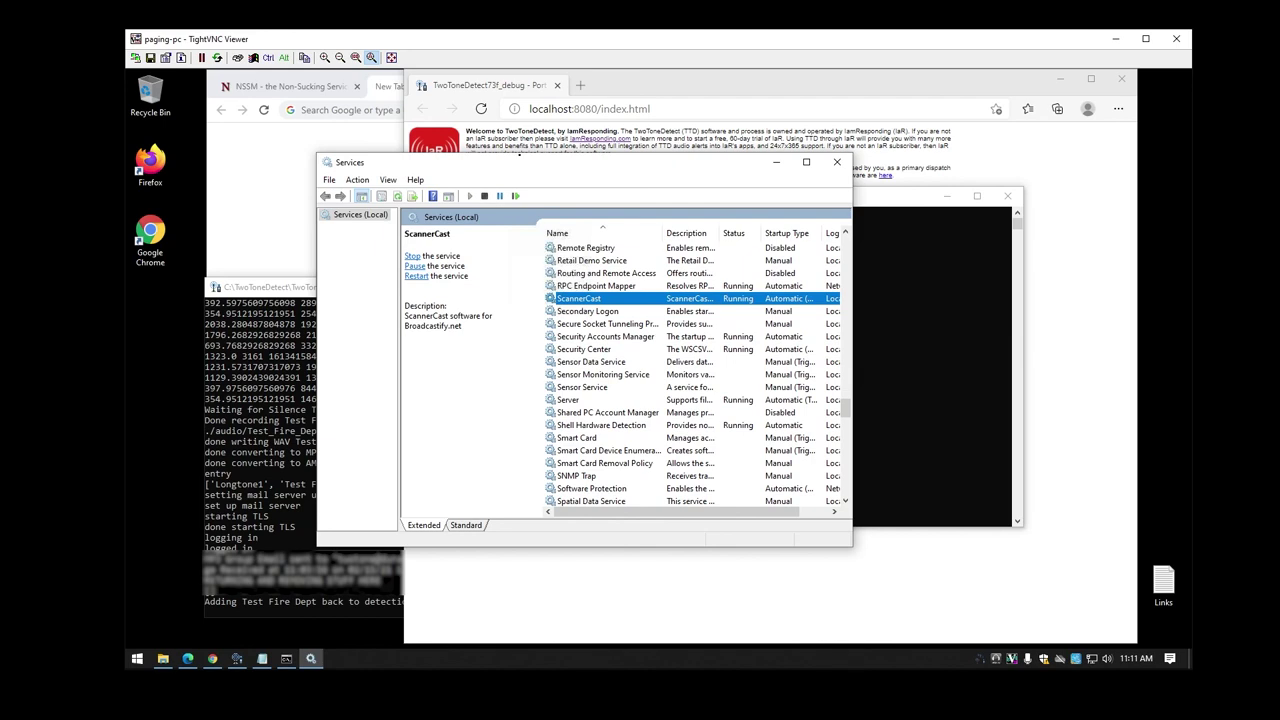
drag(503, 163, 590, 207)
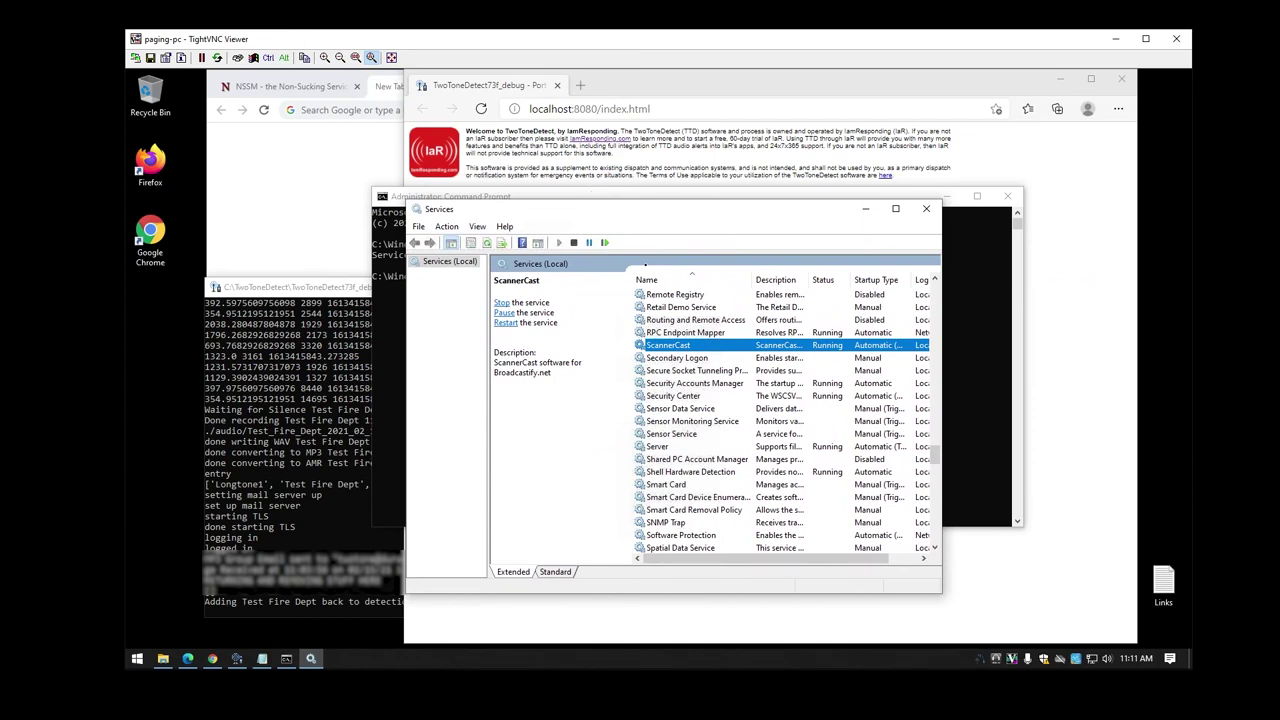
Run 'nssm install TwoToneDetect' in the administrator Command Prompt to open the NSSM installer.
click(503, 194)
click(704, 340)
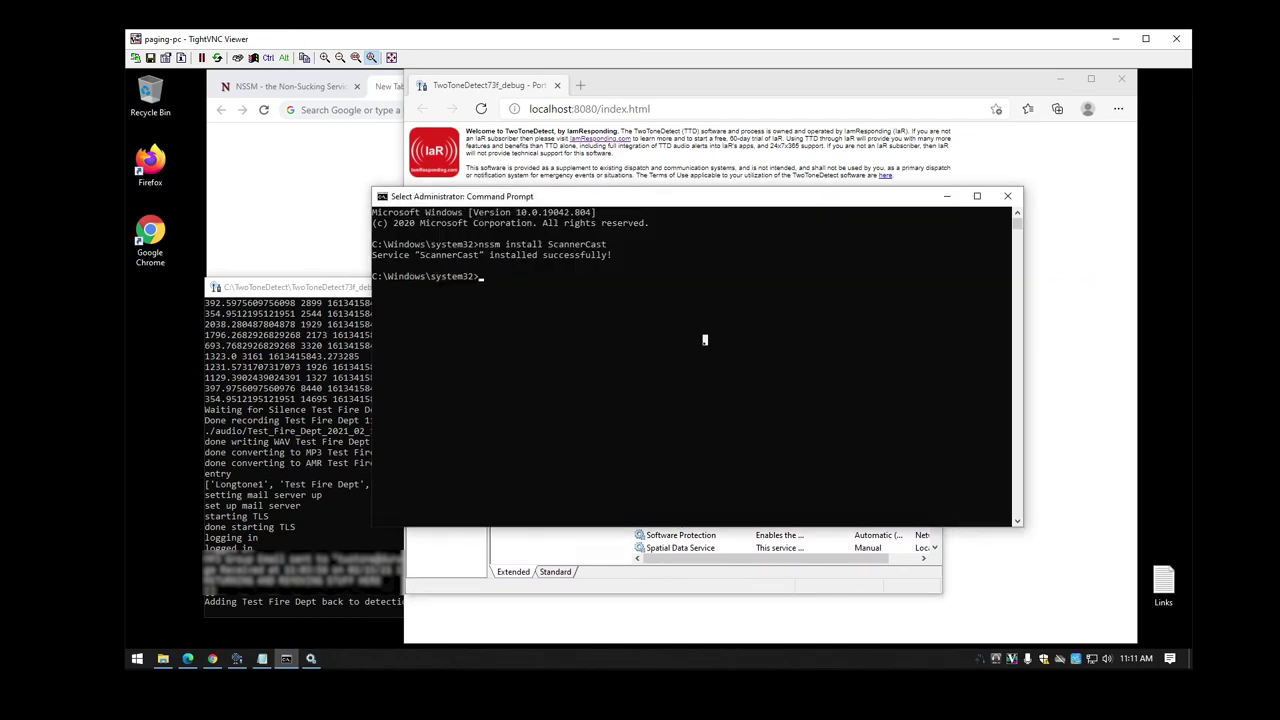
key(Escape)
text(nssm install Tw)
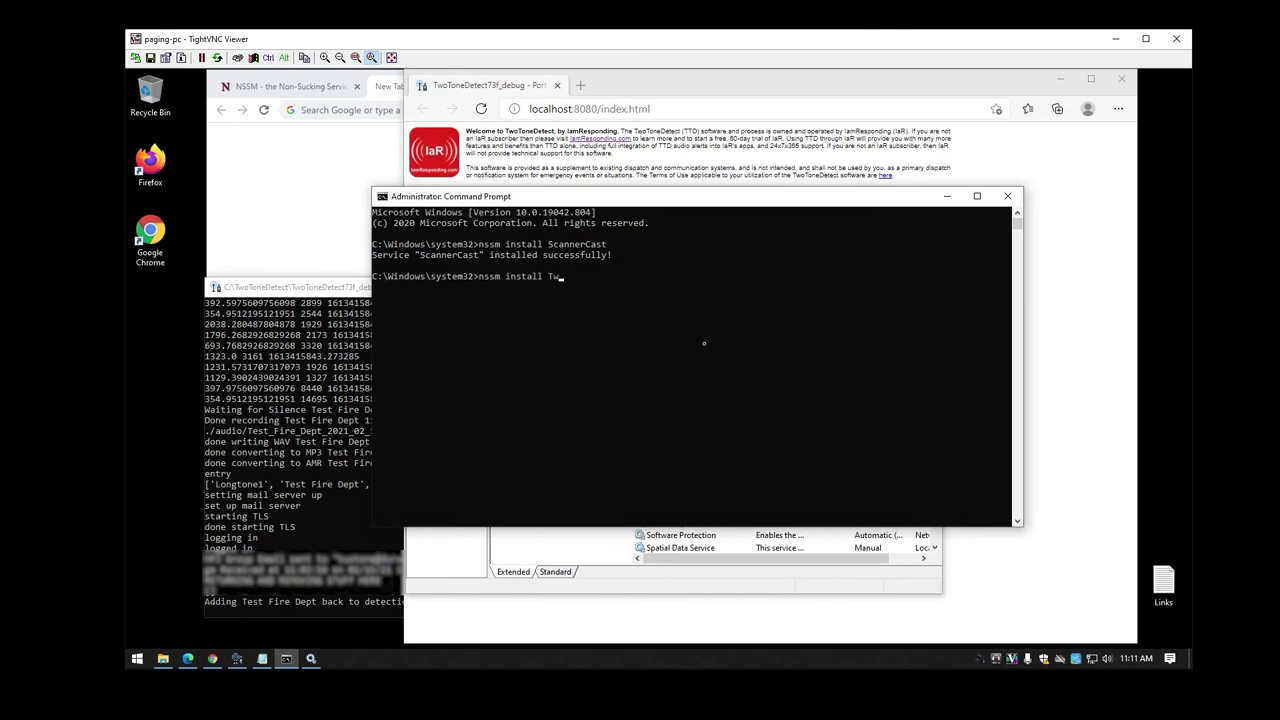
text(oToneDetect)
key(Return)
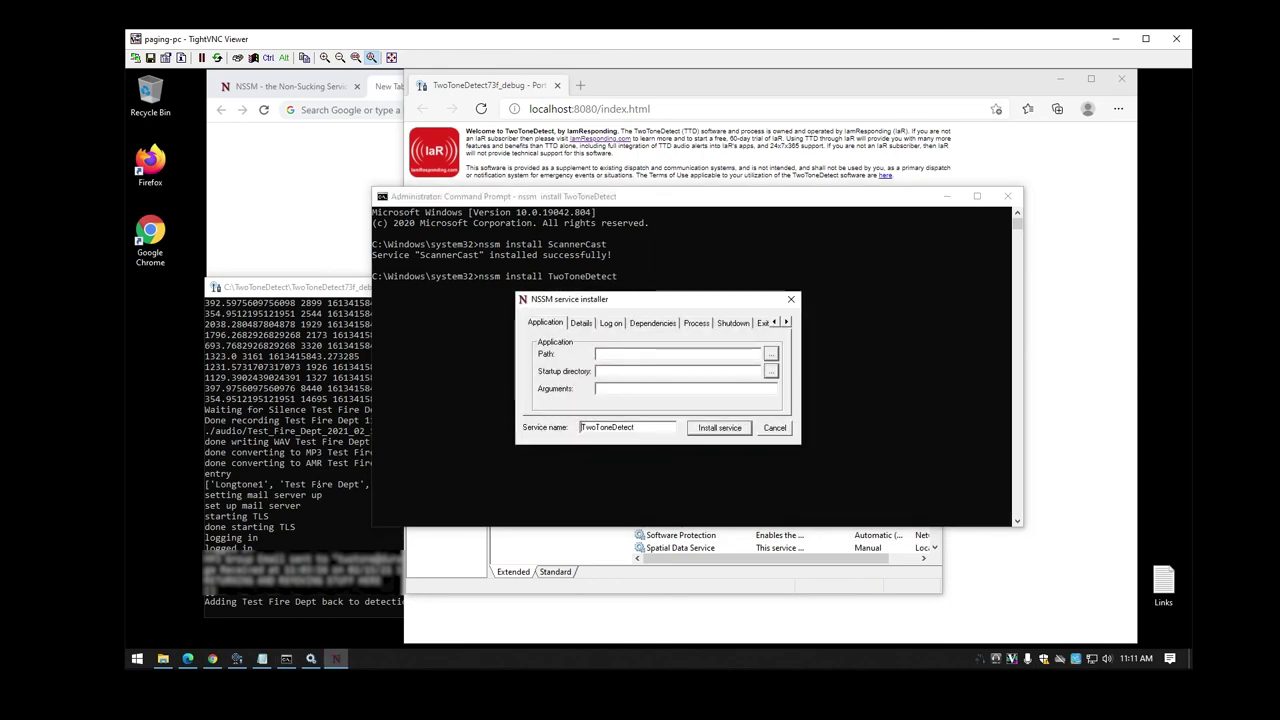
key(alt+Tab)
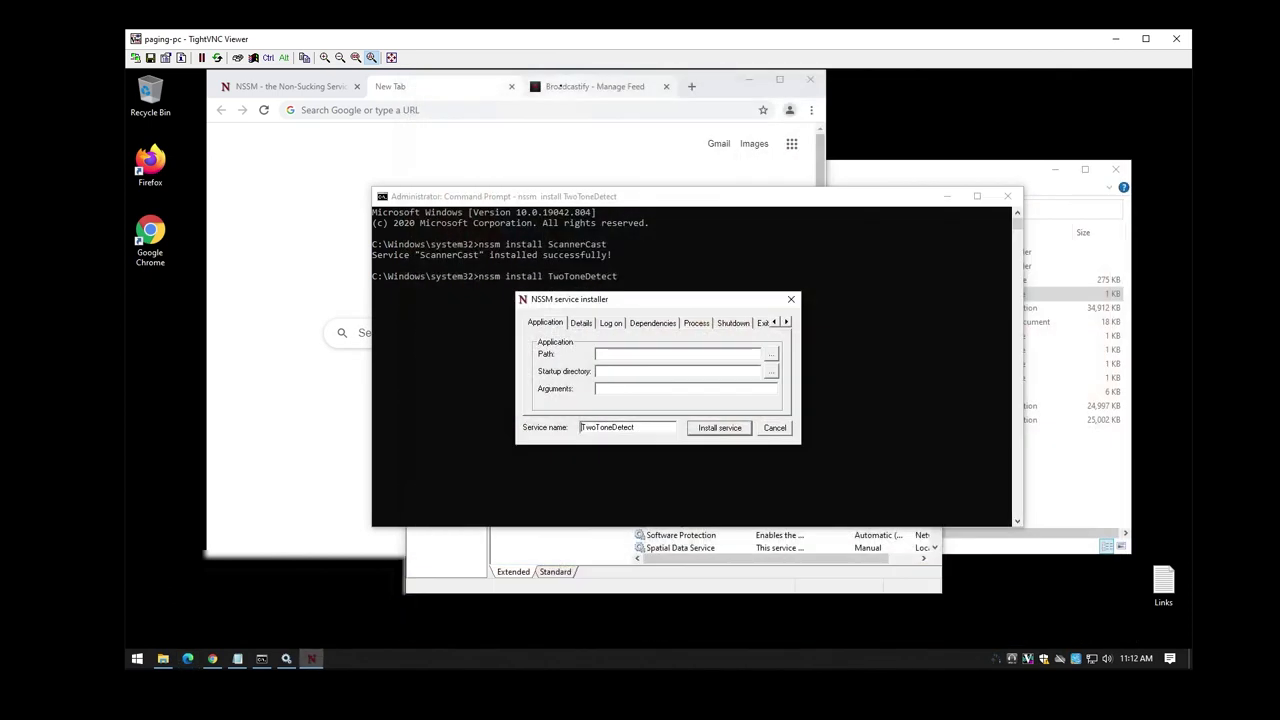
right_click(990, 658)
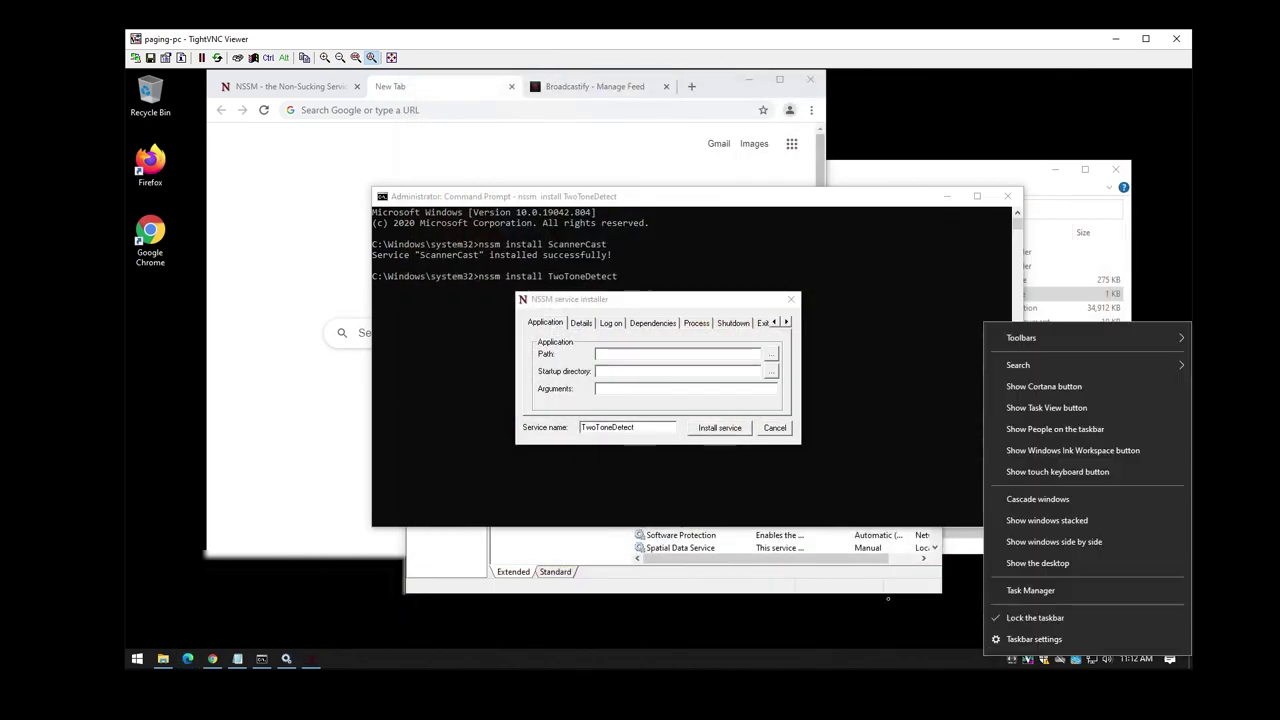
click(495, 465)
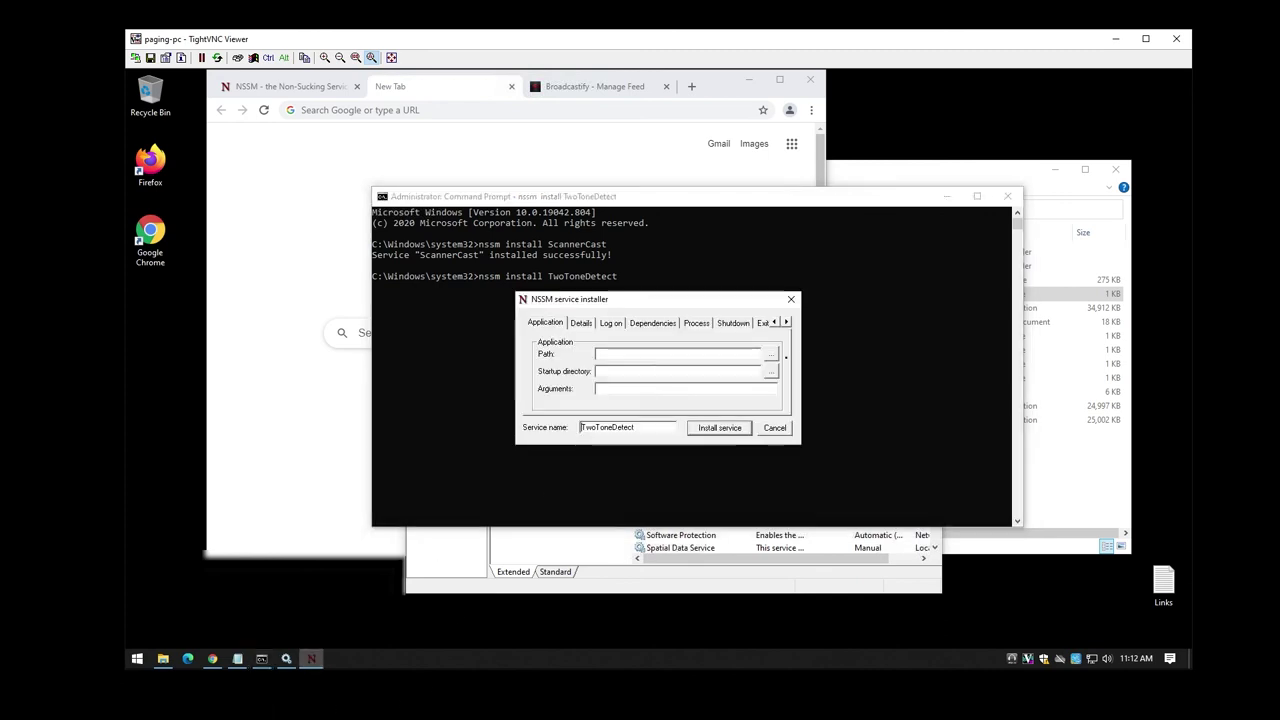
Set the service application path to C:\TwoToneDetect\TwoToneDetect73f.exe.
click(770, 354)
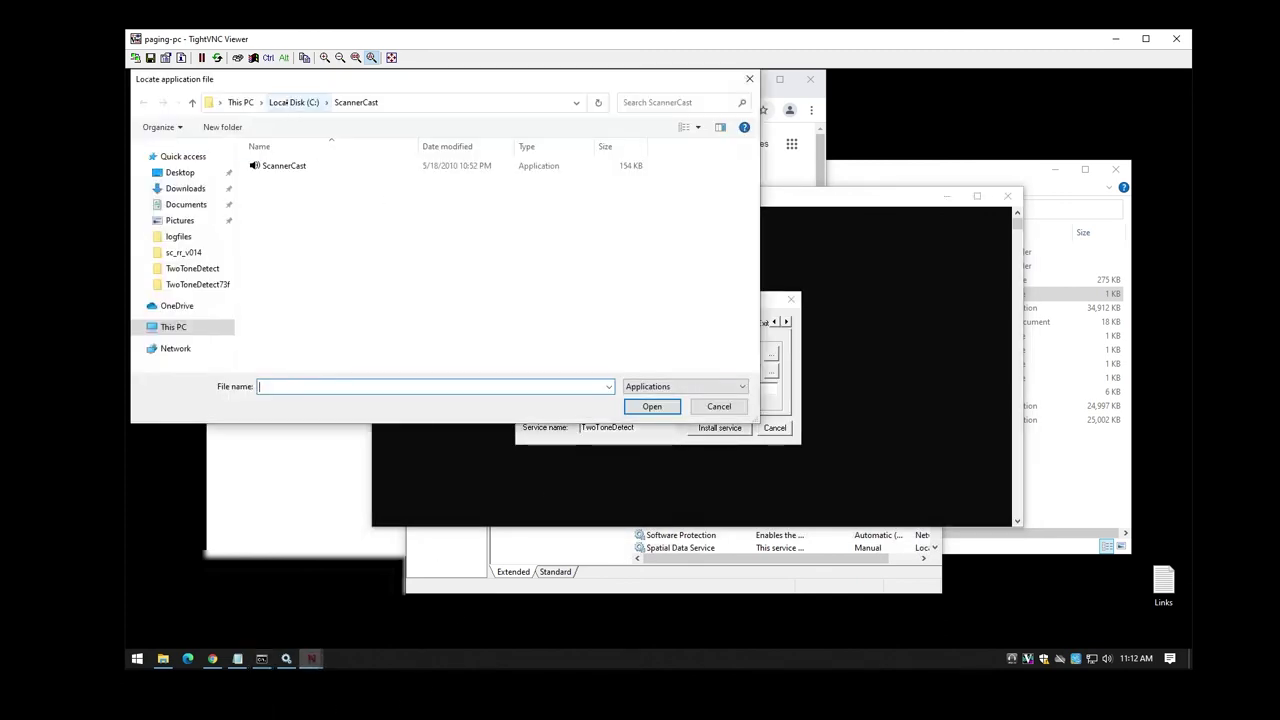
double_click(300, 249)
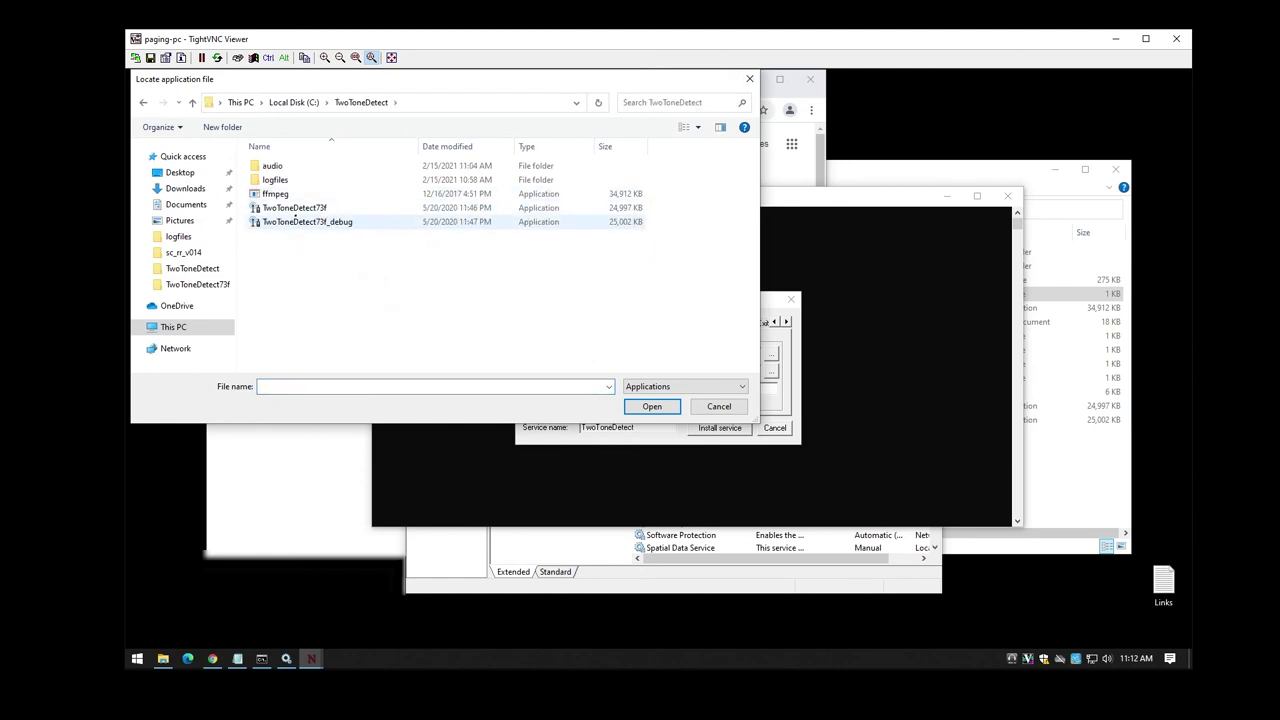
double_click(300, 208)
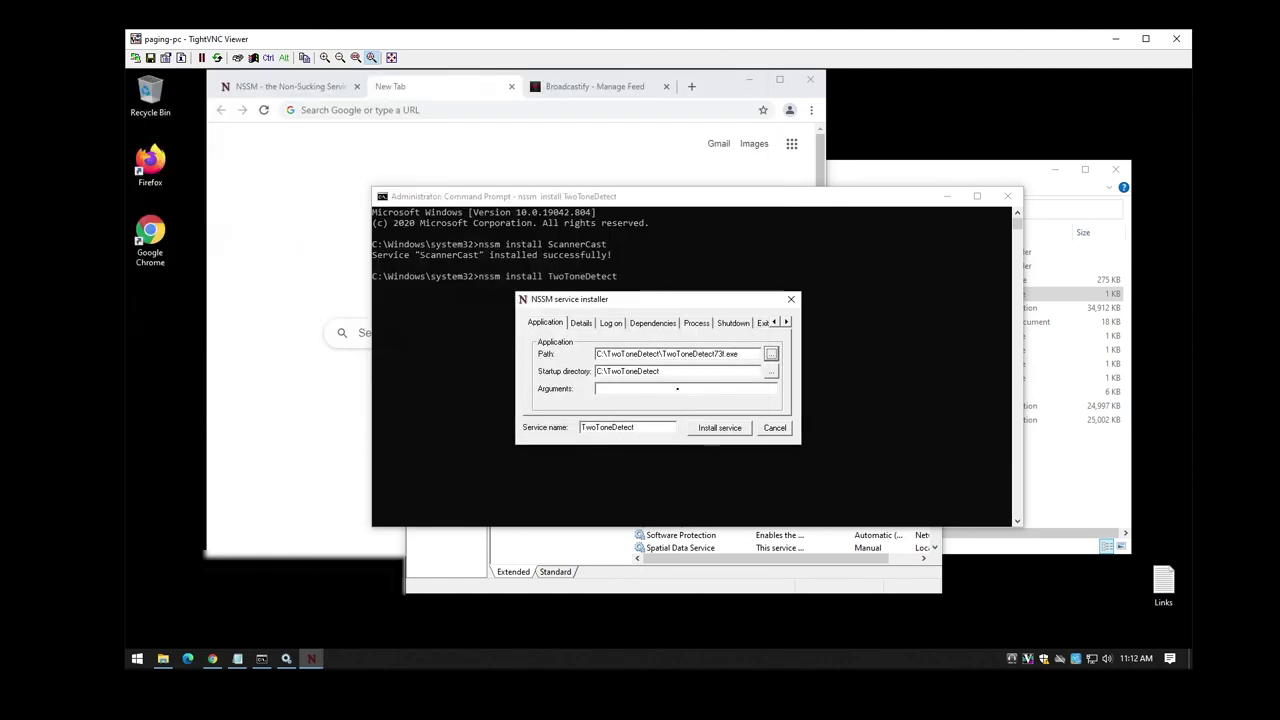
Give it the description 'Page capture software' and Automatic (Delayed Start) startup, then install TwoToneDetect.
click(581, 323)
click(601, 356)
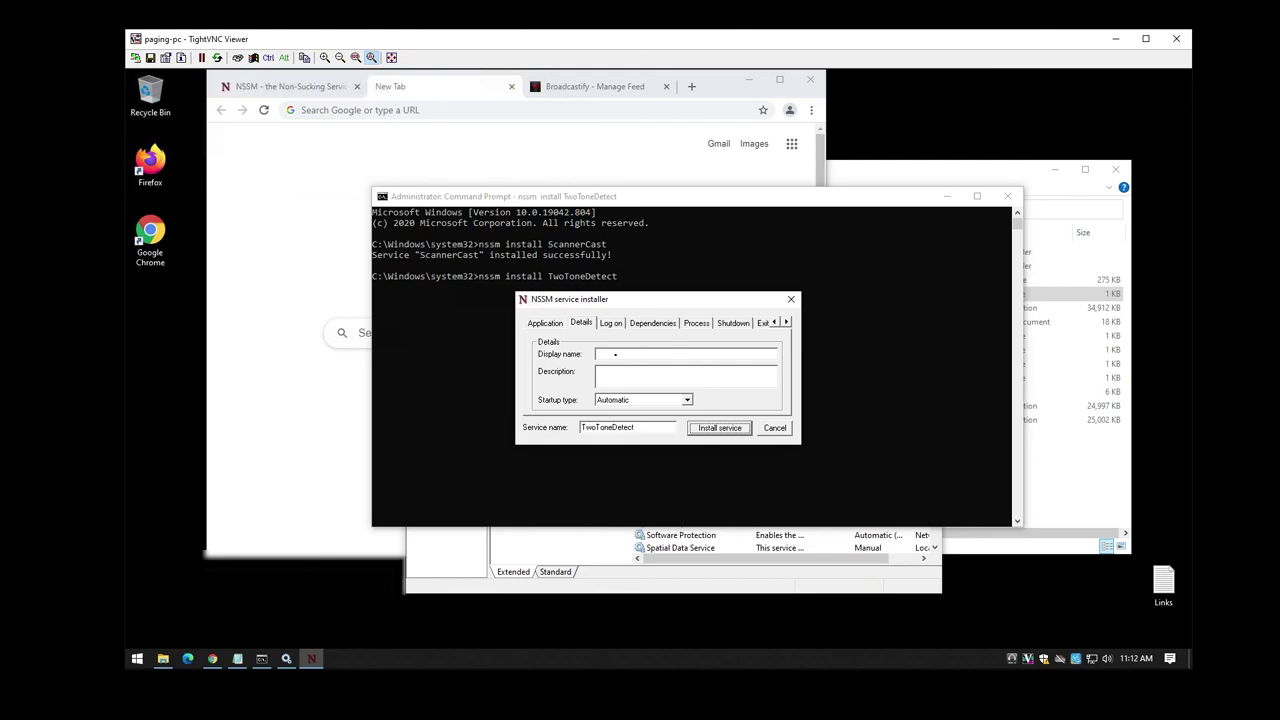
text(TwoTone)
text(Detec)
text(Page captu)
text(re software)
key(BackSpace)
key(BackSpace)
key(BackSpace)
key(BackSpace)
text(ware)
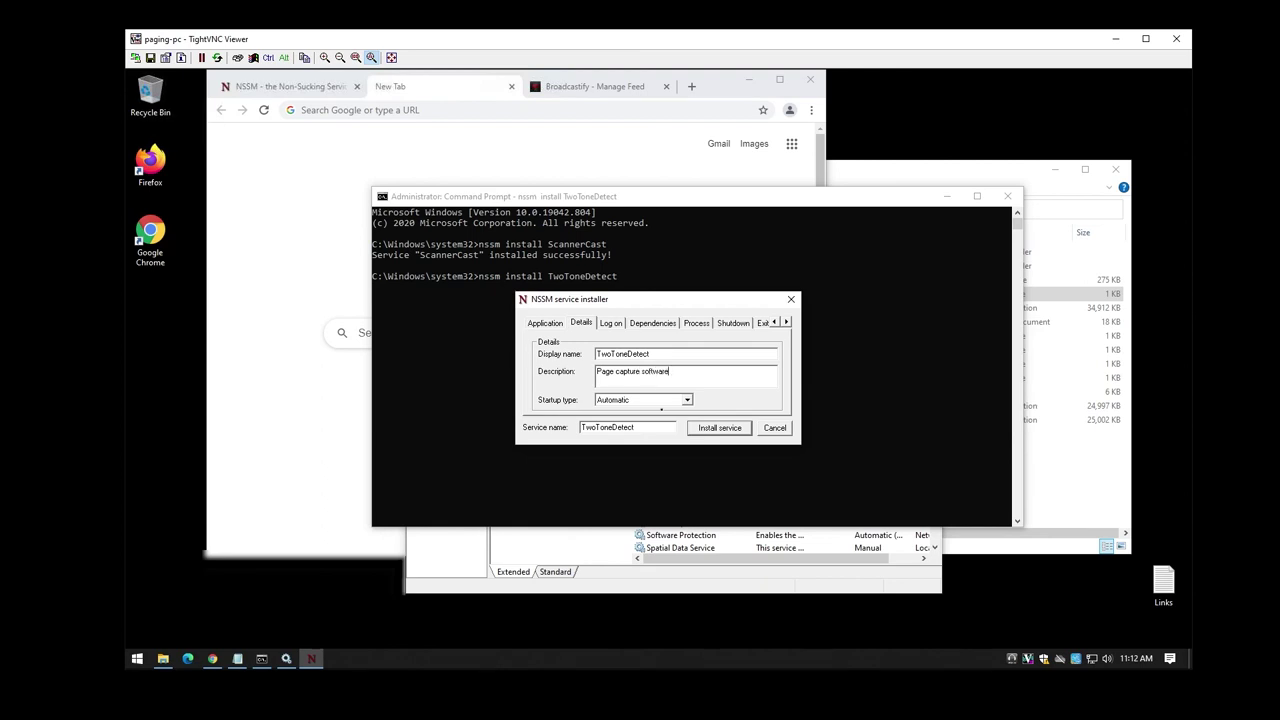
click(661, 400)
click(637, 424)
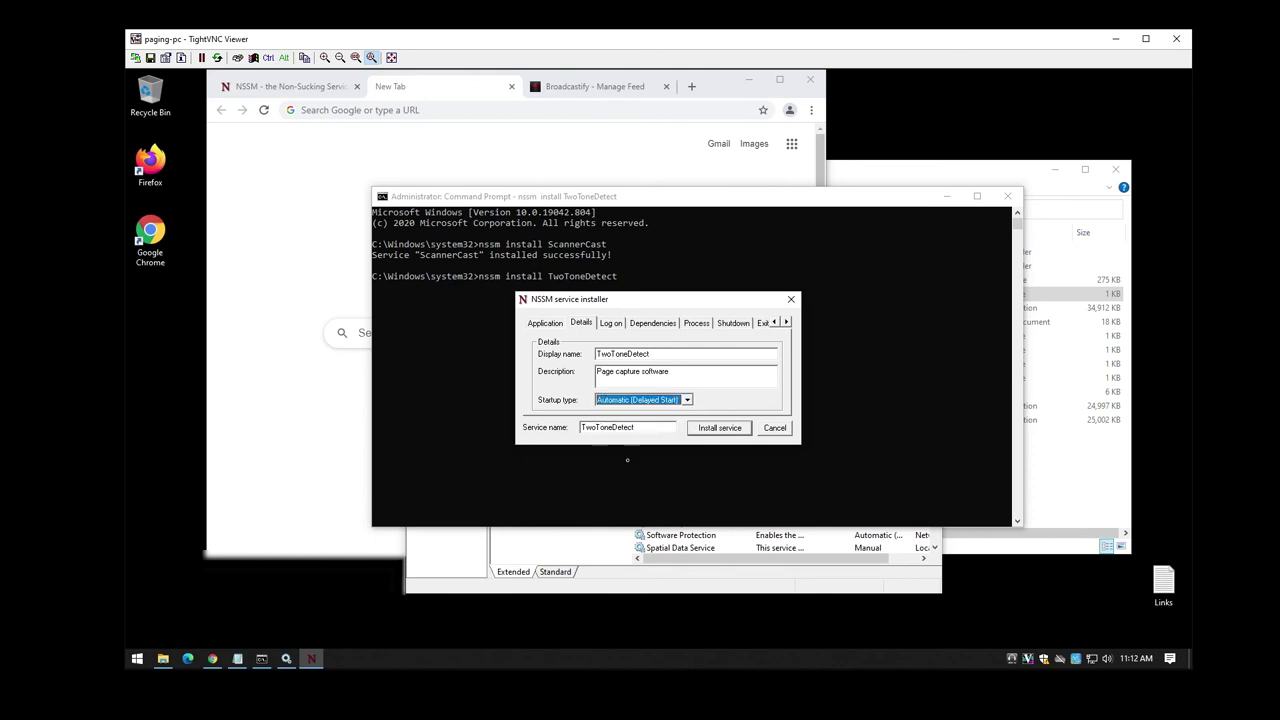
click(744, 429)
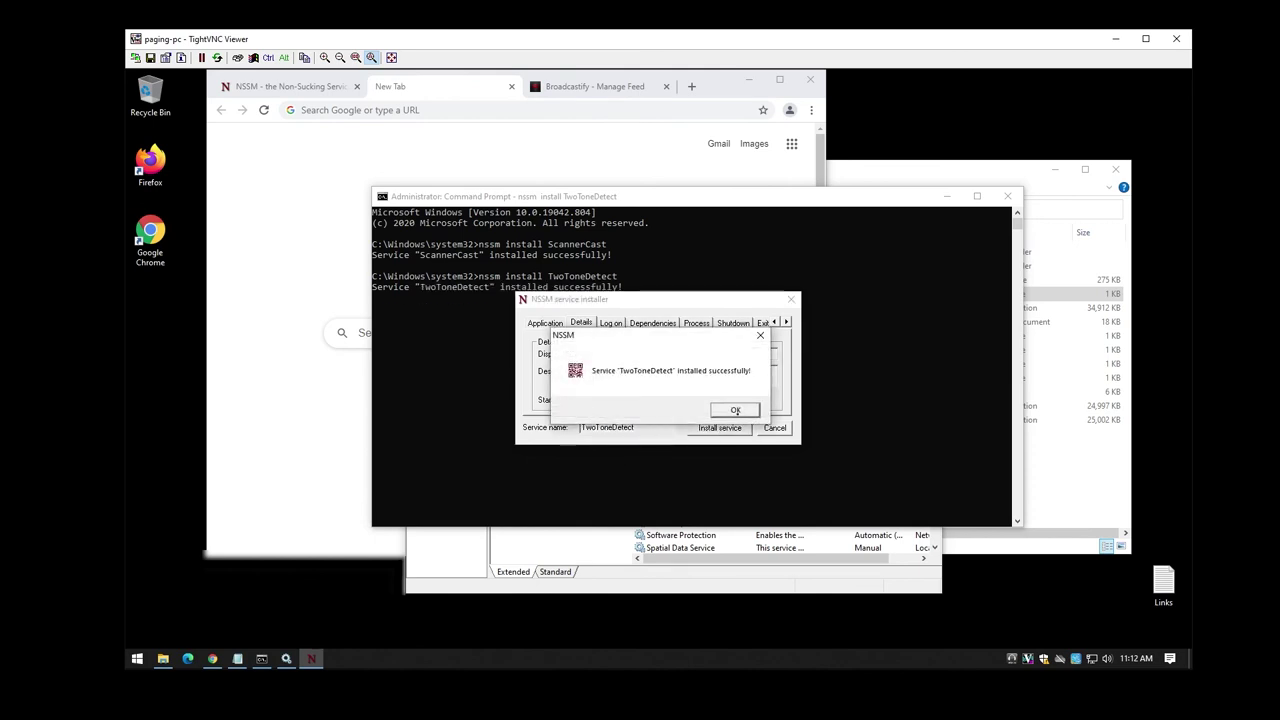
click(735, 410)
Close the Command Prompt and start the TwoToneDetect service in Services.
click(1007, 196)
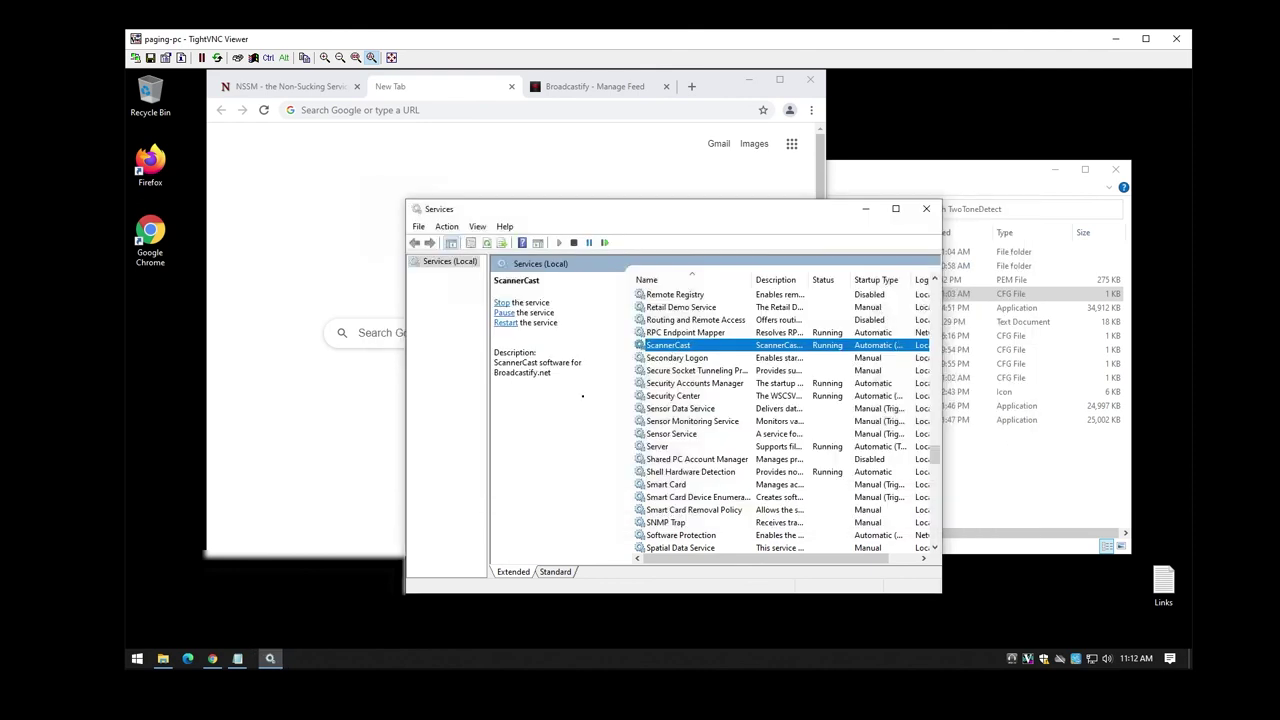
click(697, 459)
scroll(724, 462, down, 8)
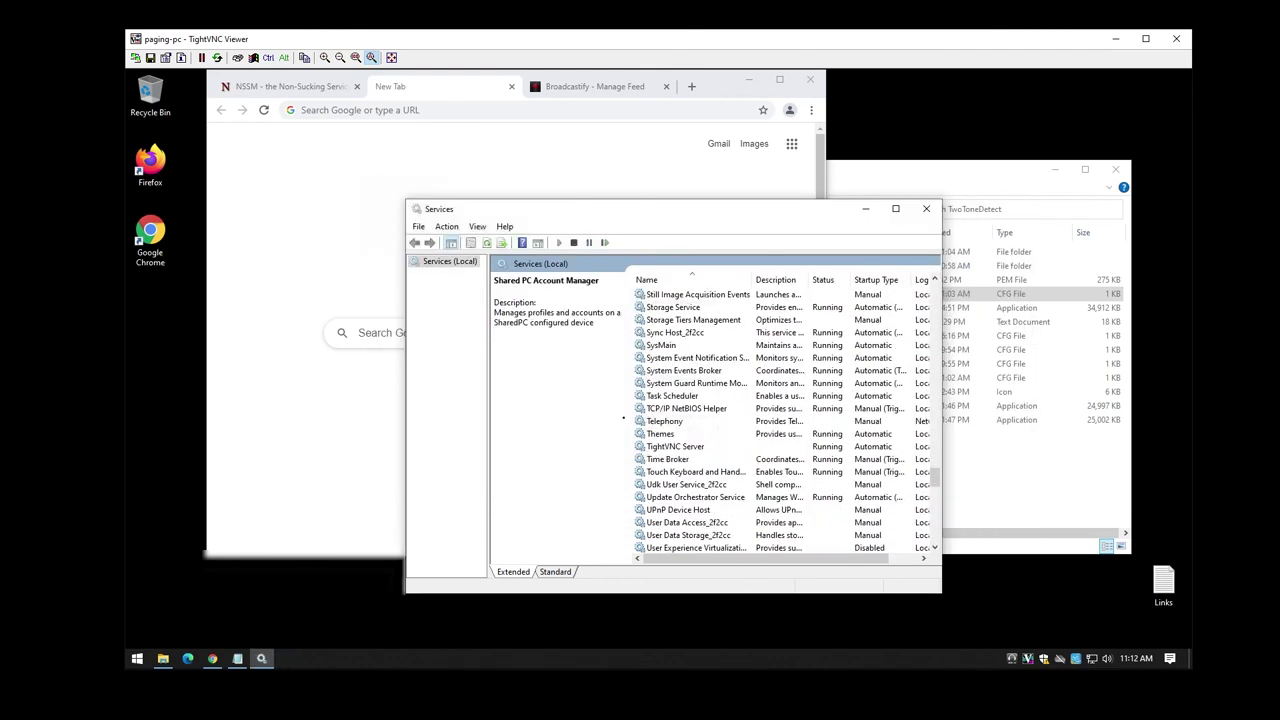
click(697, 484)
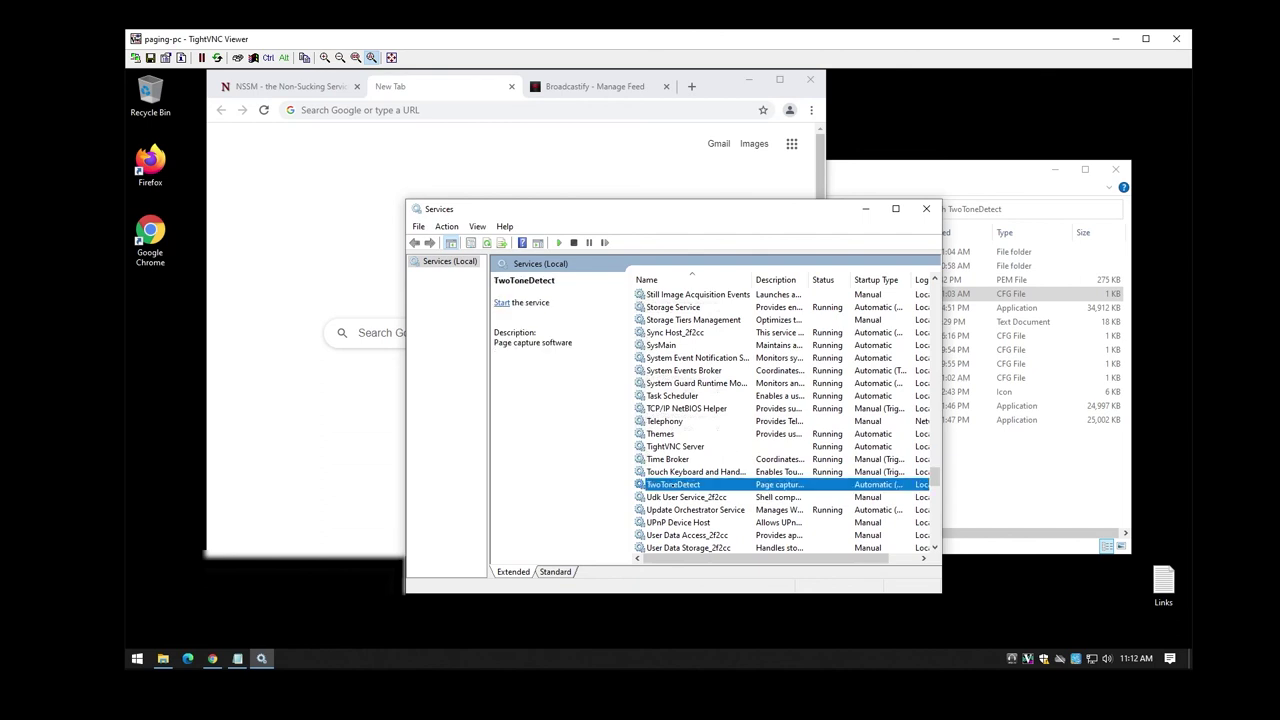
right_click(692, 484)
click(715, 492)
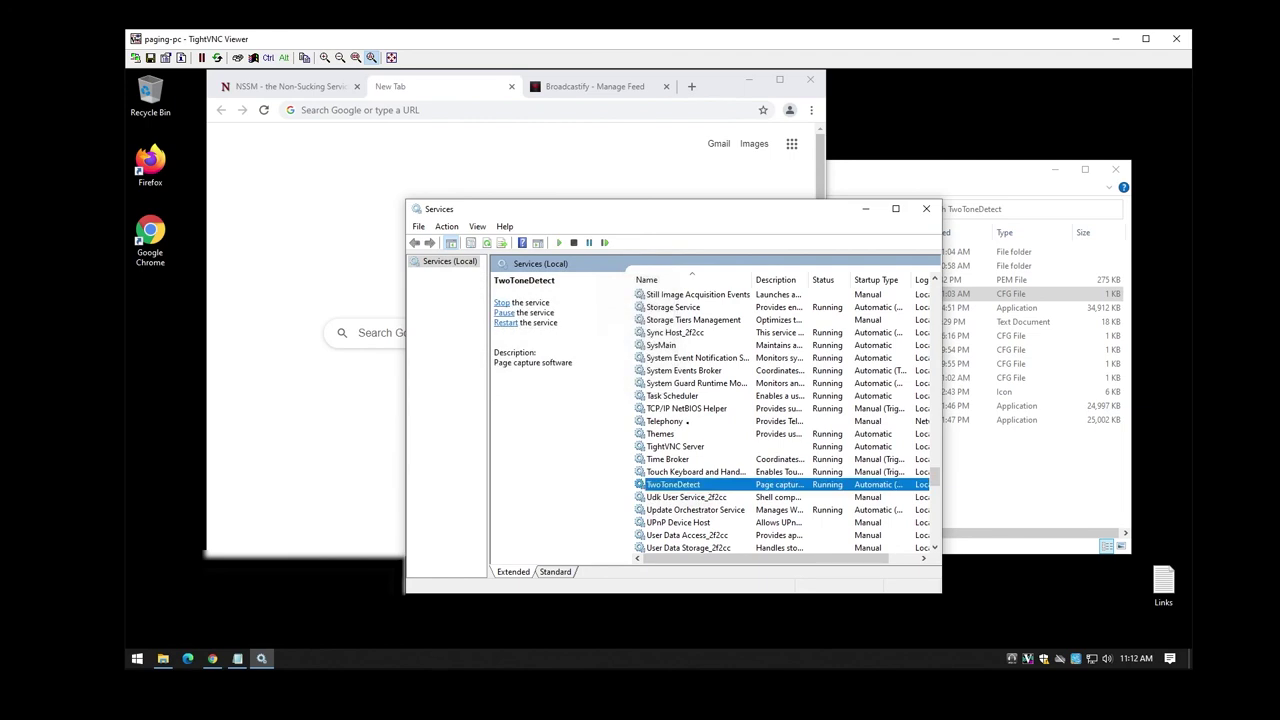
Stop the TwoToneDetect service and start it again so it runs.
right_click(704, 484)
click(722, 506)
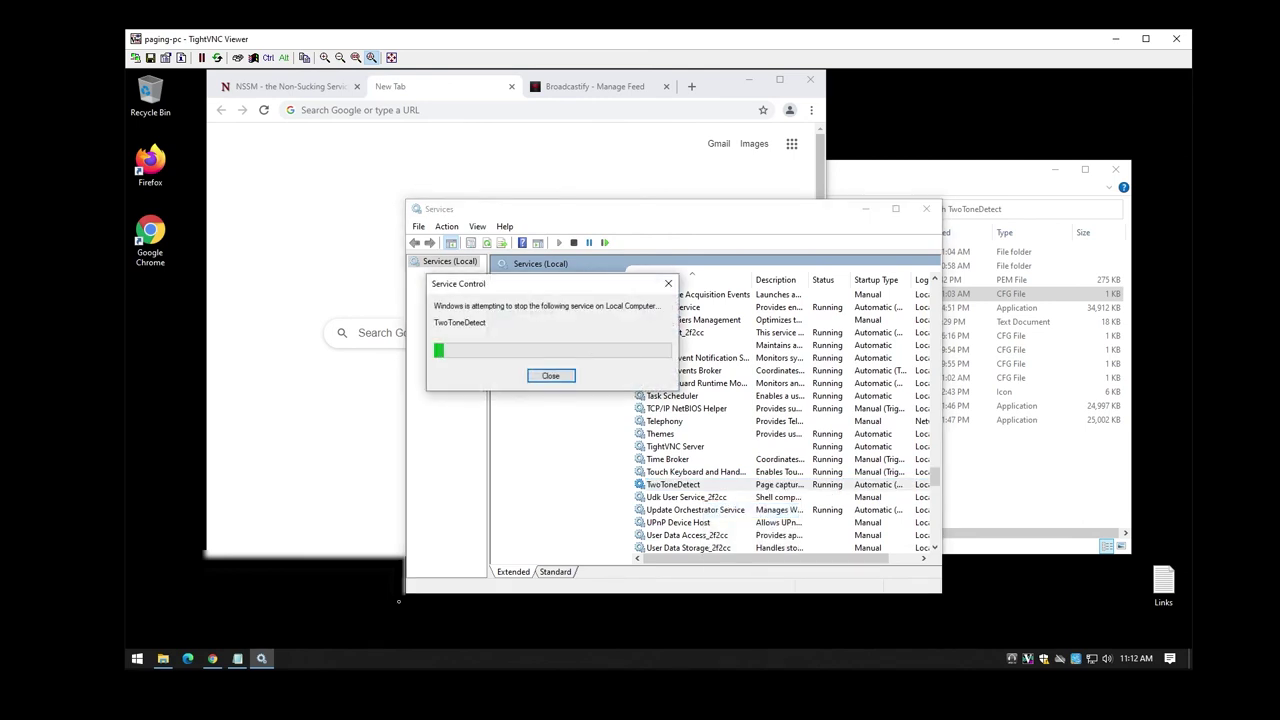
click(163, 658)
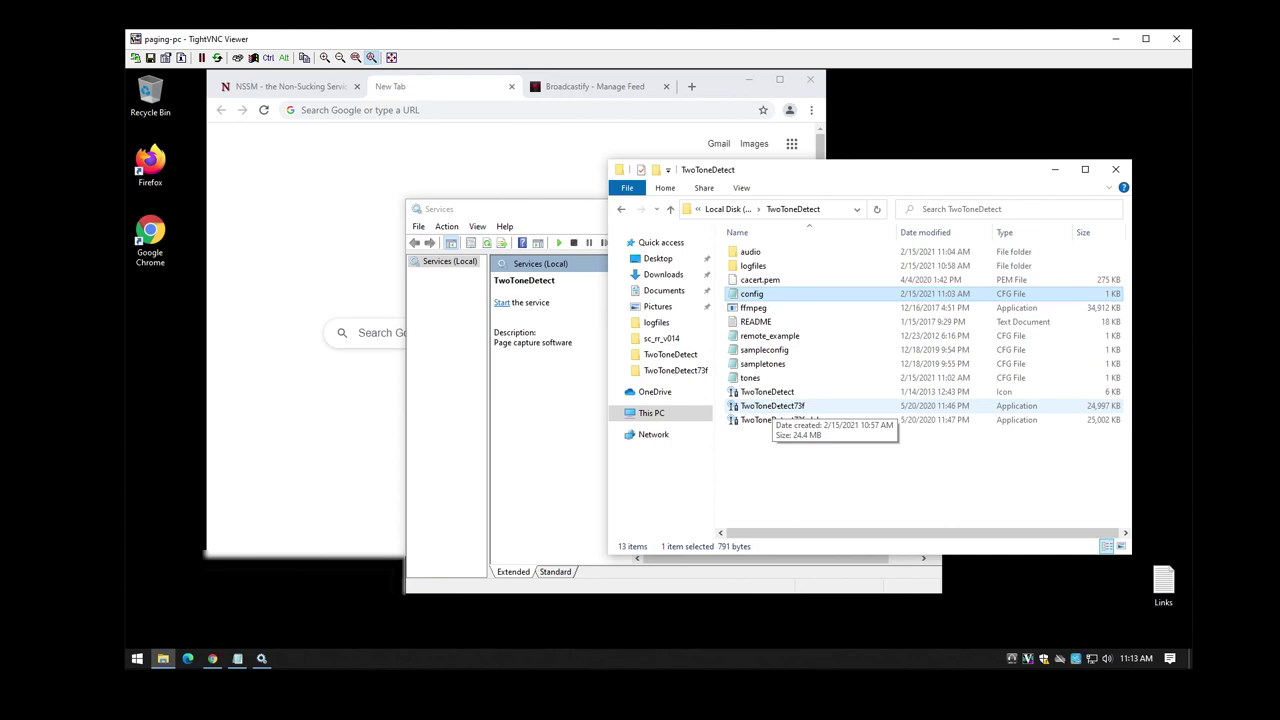
key(alt+Tab)
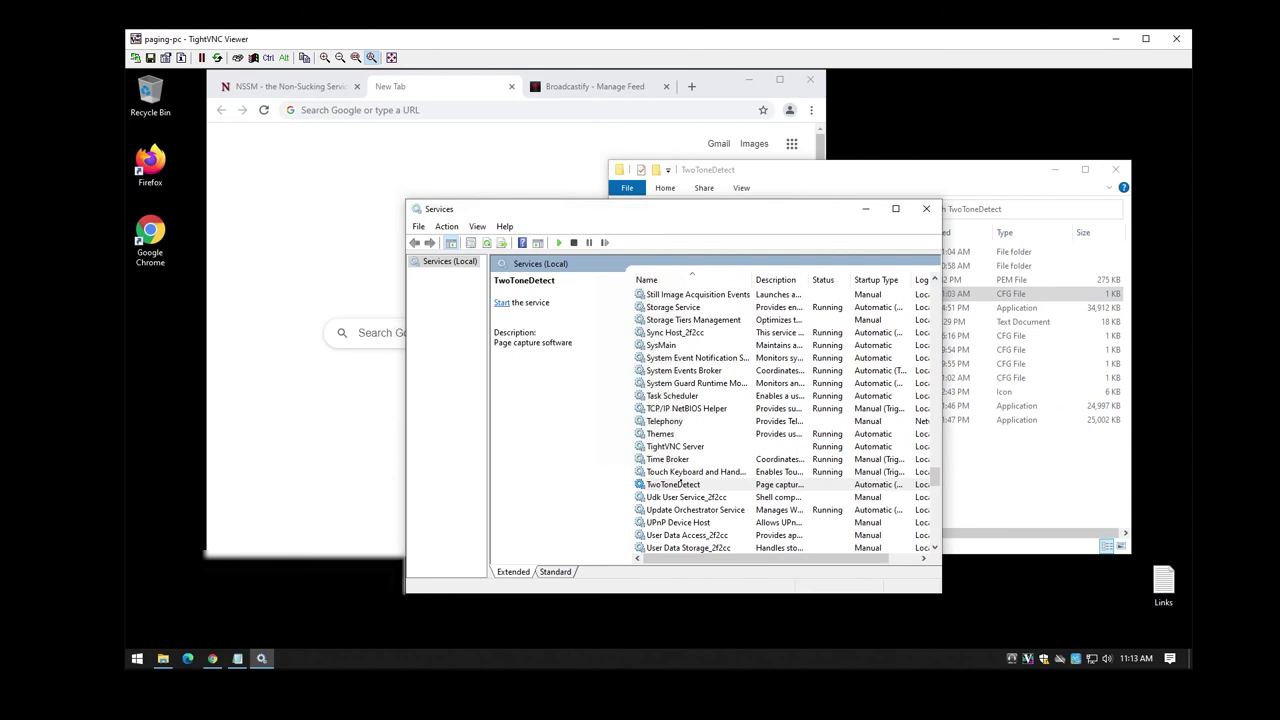
right_click(680, 484)
click(705, 492)
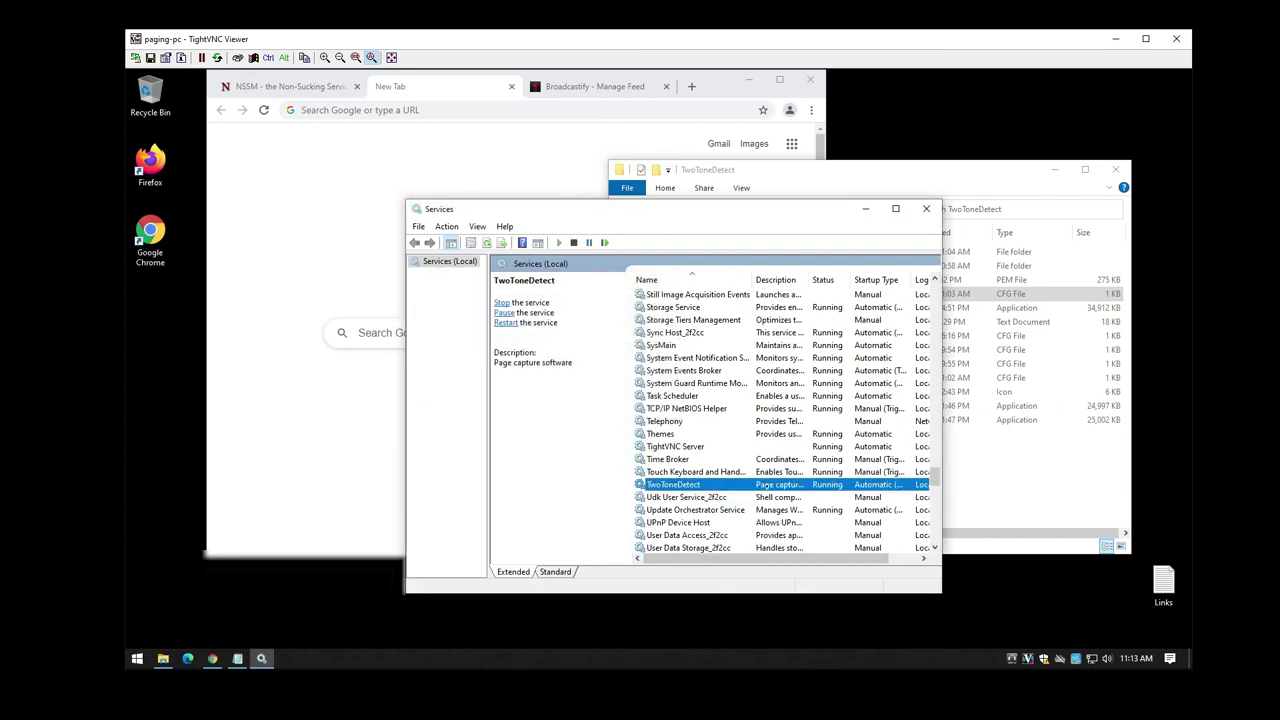
click(994, 465)
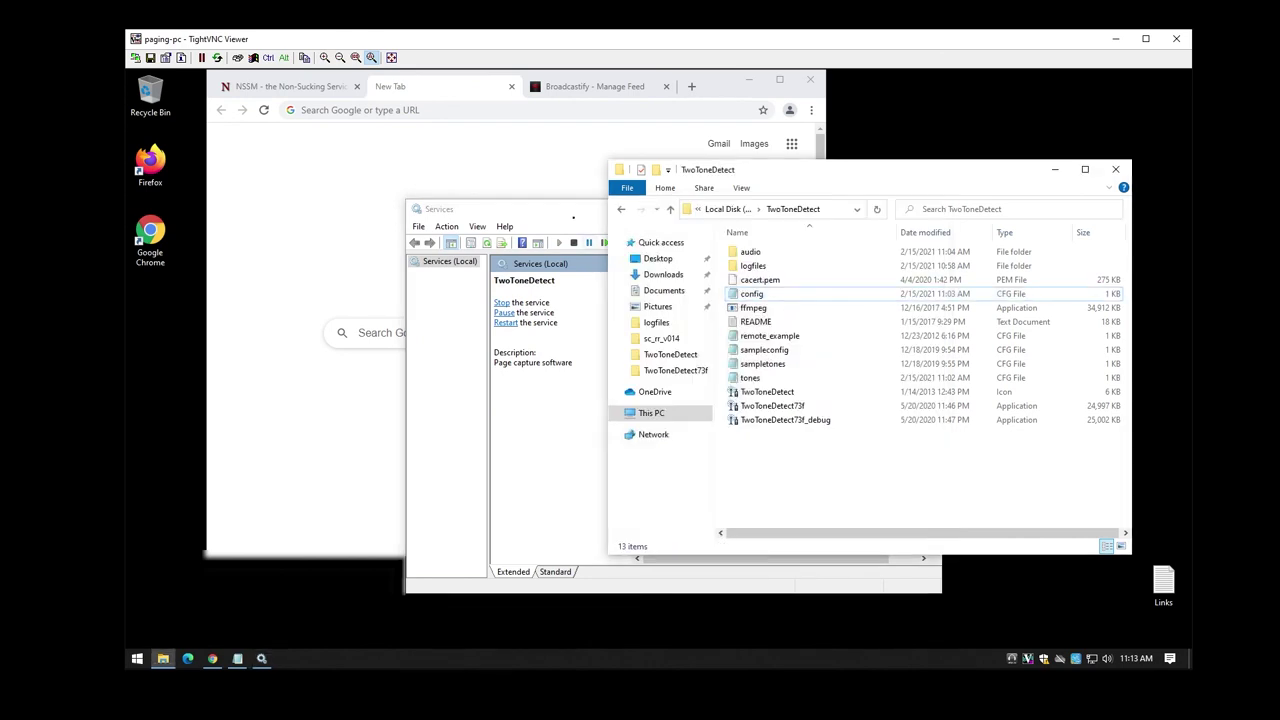